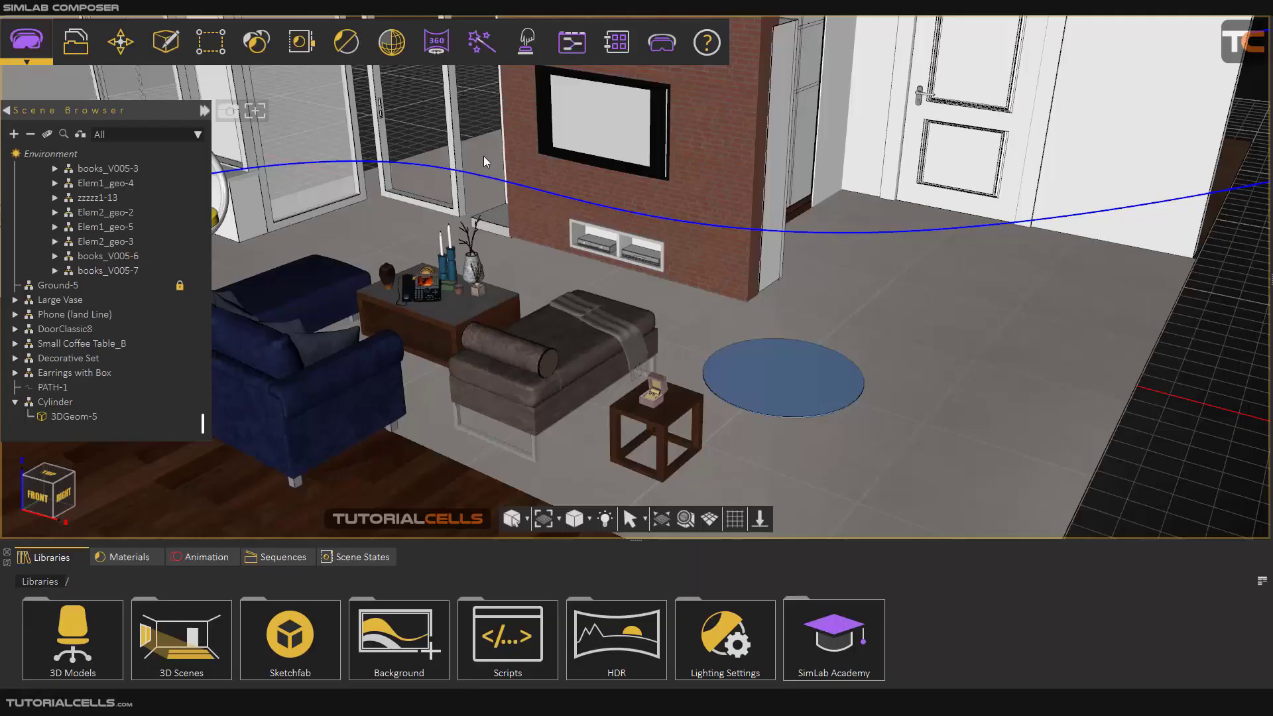
Switch the workspace to Animation mode and view the available object animation options
click(19, 50)
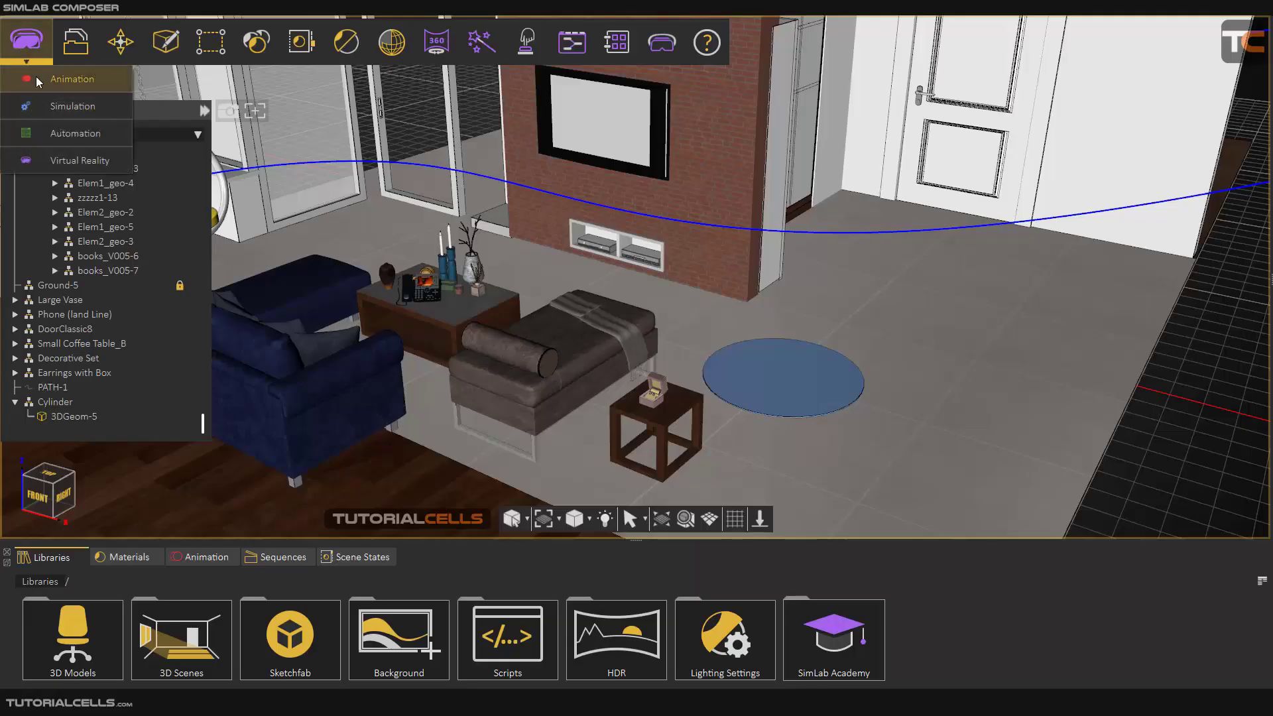
click(60, 78)
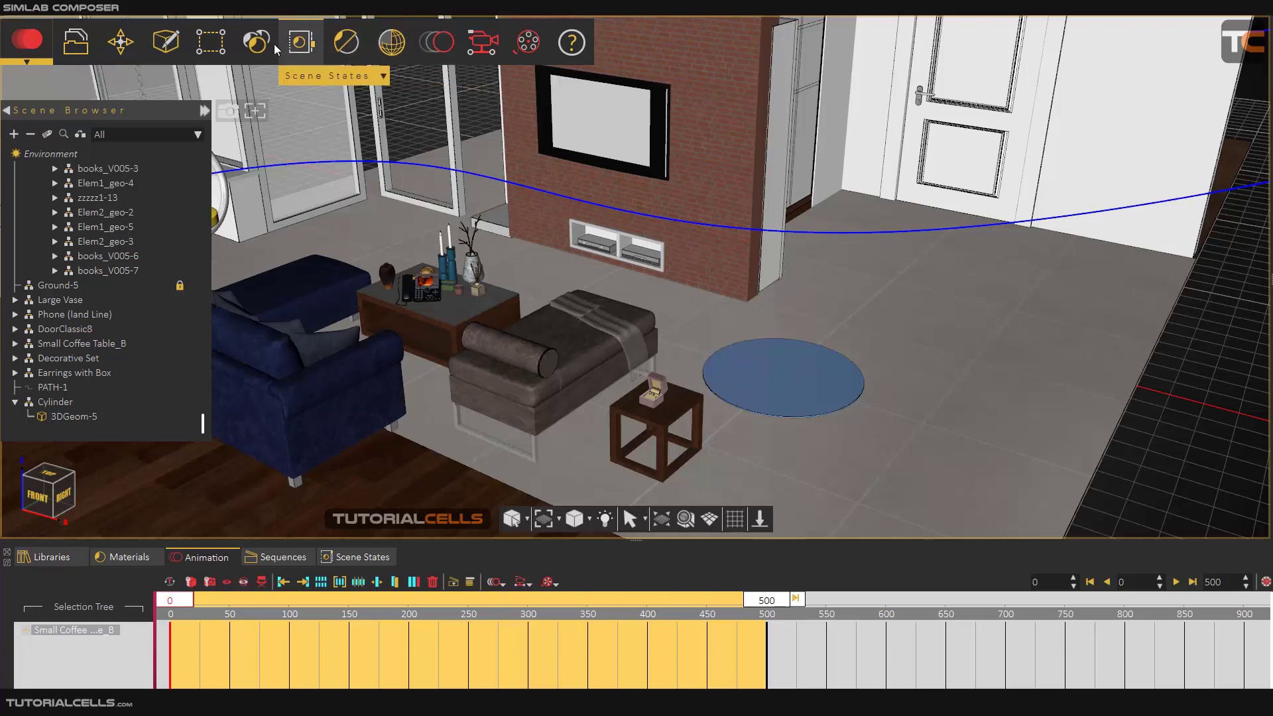
click(431, 53)
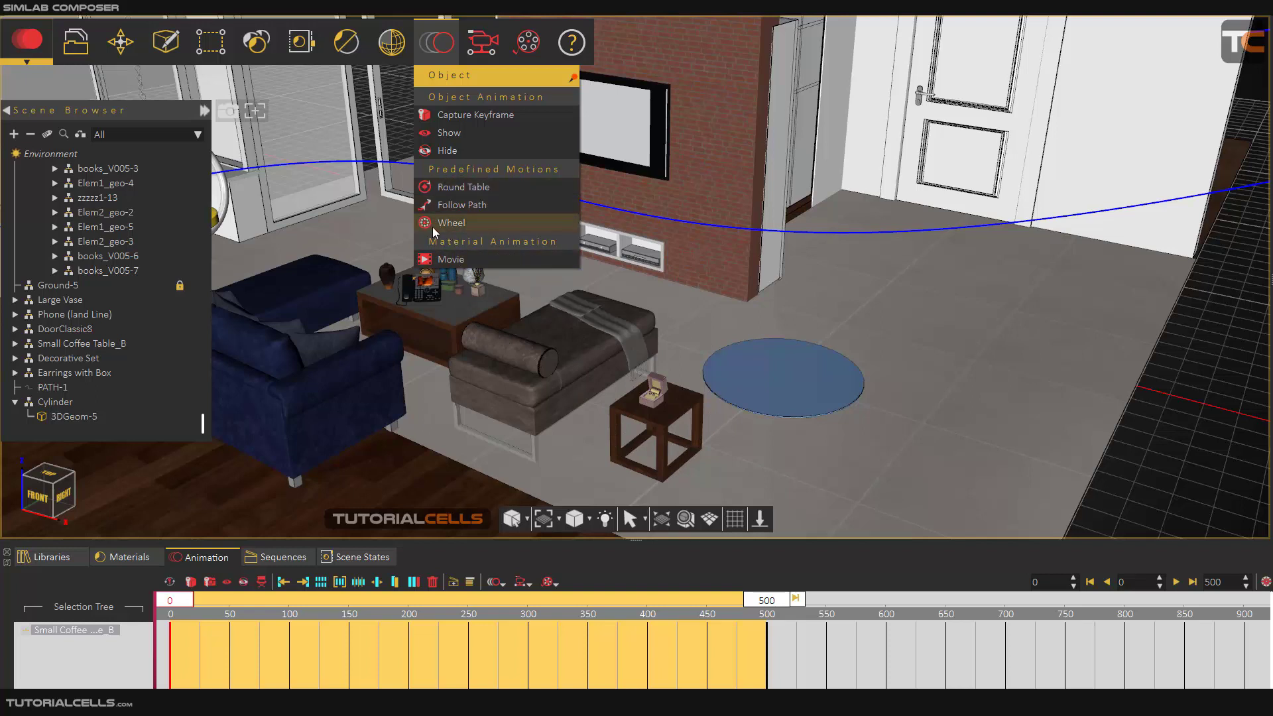
click(698, 443)
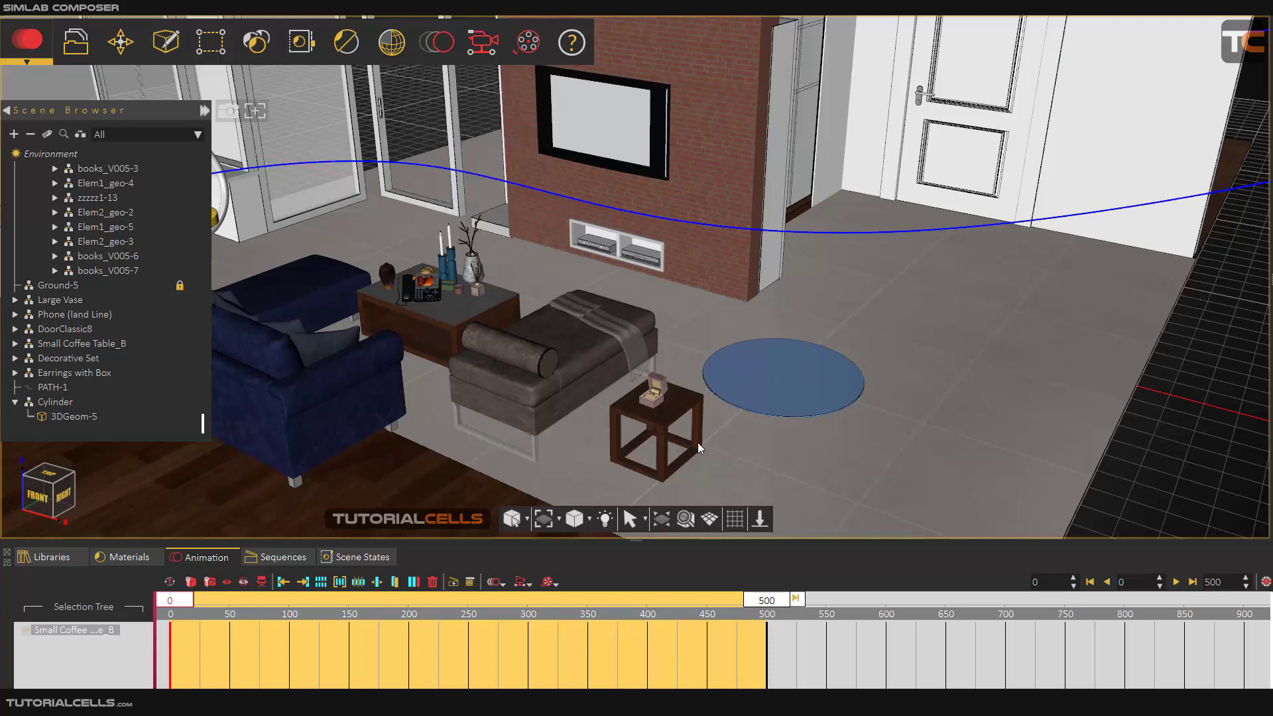
Create a Round Table motion for the Earrings with Box object from frame 0 to 500 with an angle of 360
scroll(659, 399, up, 10)
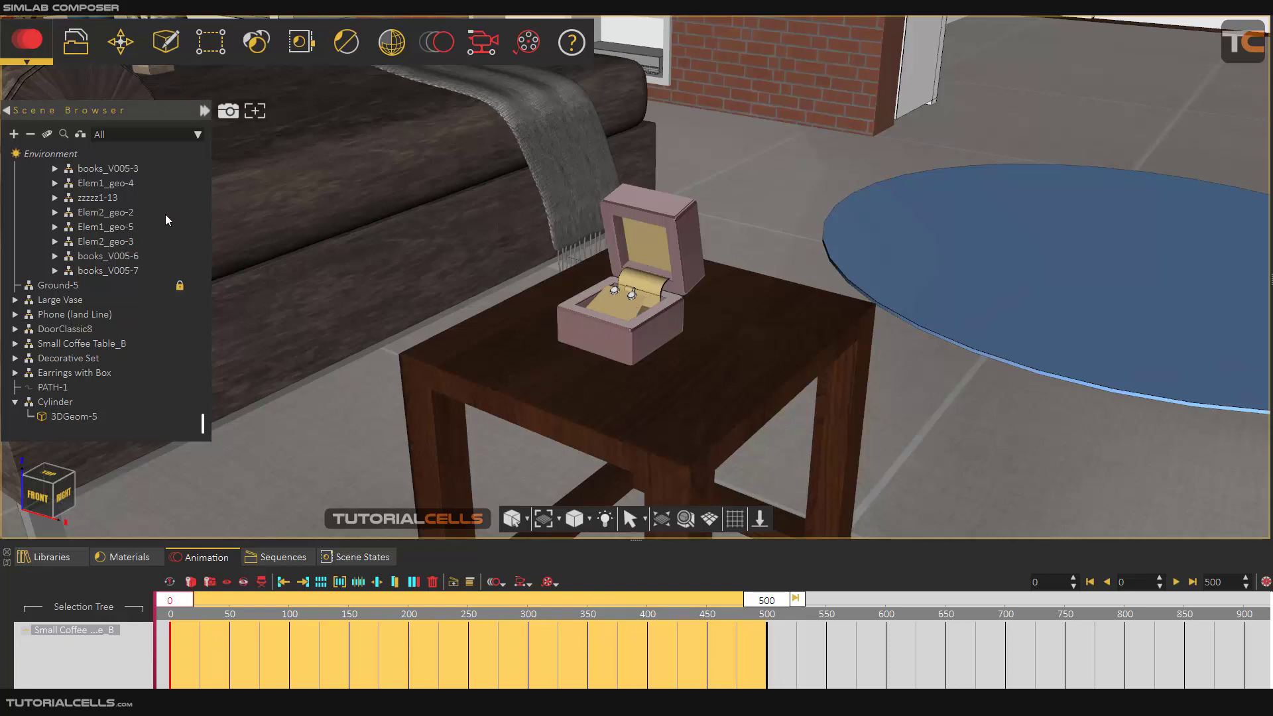
click(31, 134)
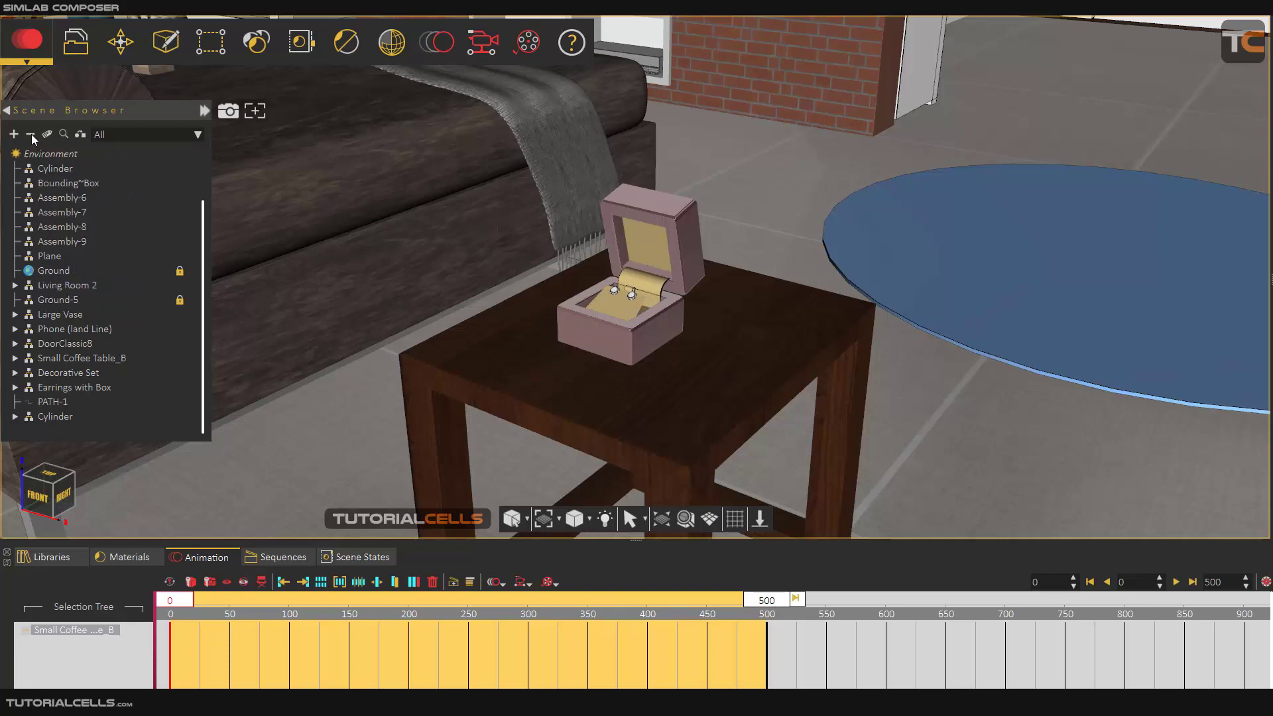
click(81, 388)
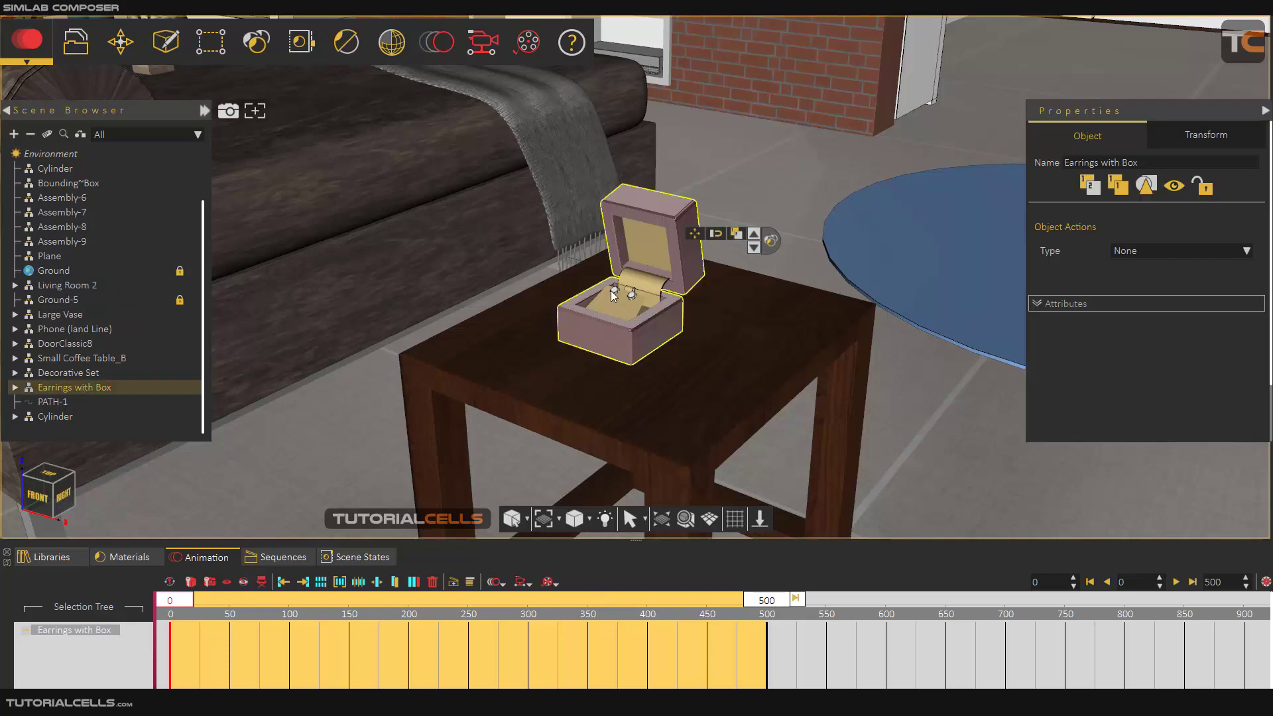
scroll(611, 292, up, 3)
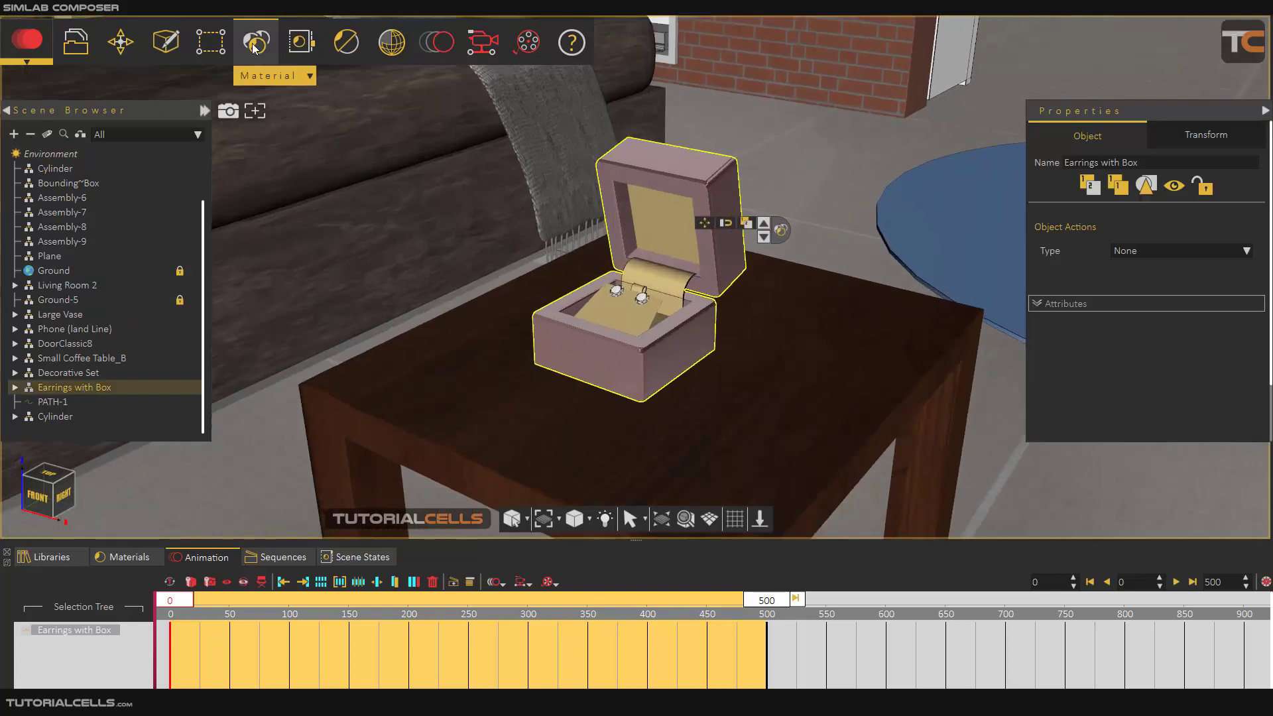
click(436, 42)
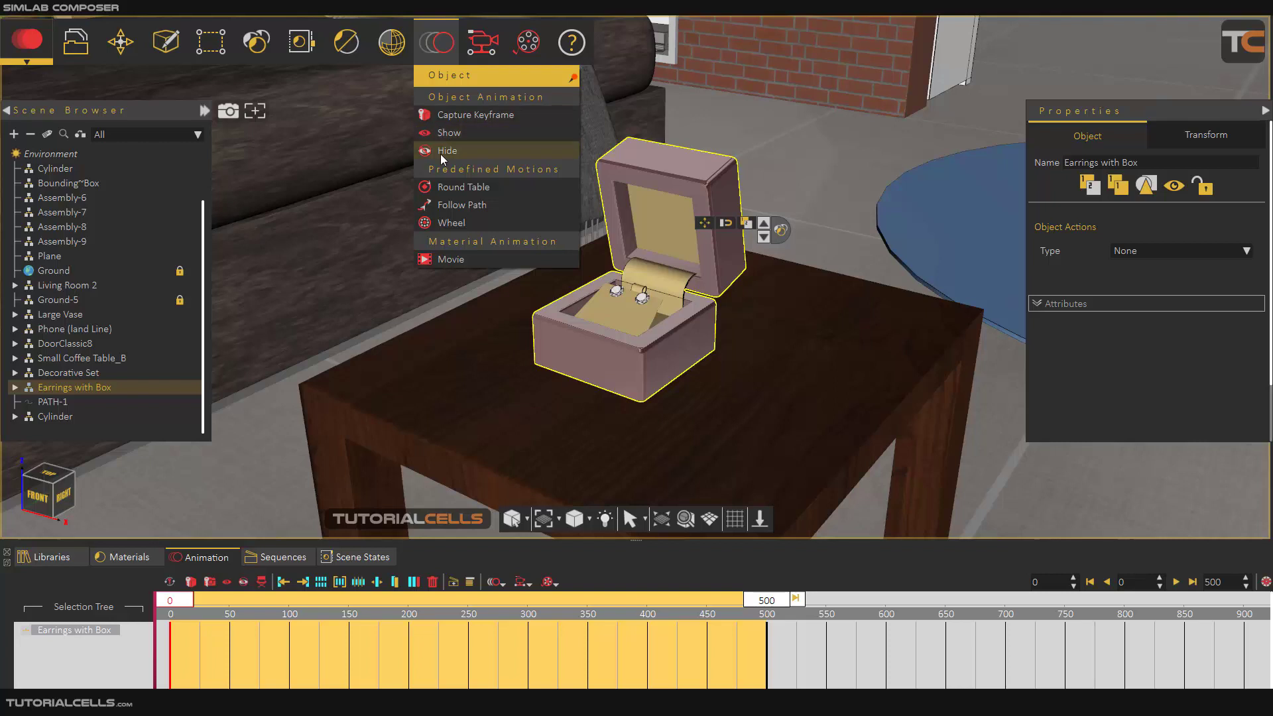
click(456, 187)
drag(427, 198, 427, 178)
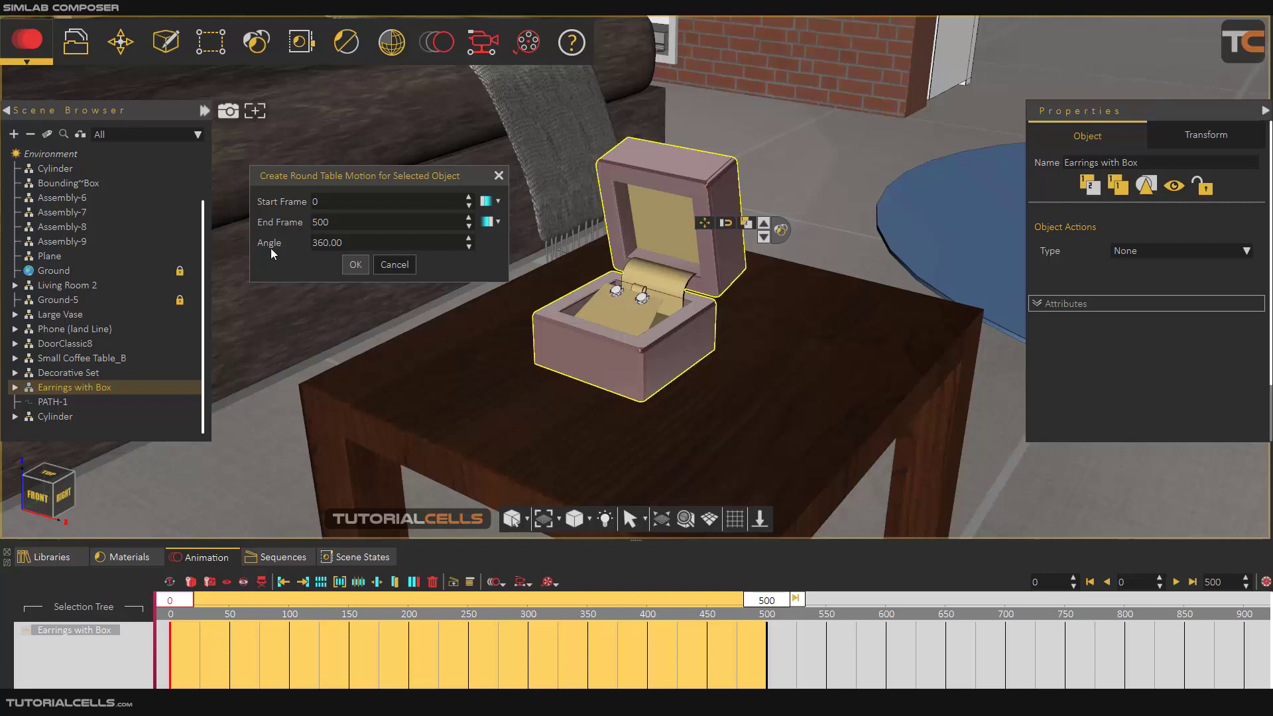
drag(342, 242, 303, 248)
drag(335, 222, 301, 222)
click(497, 201)
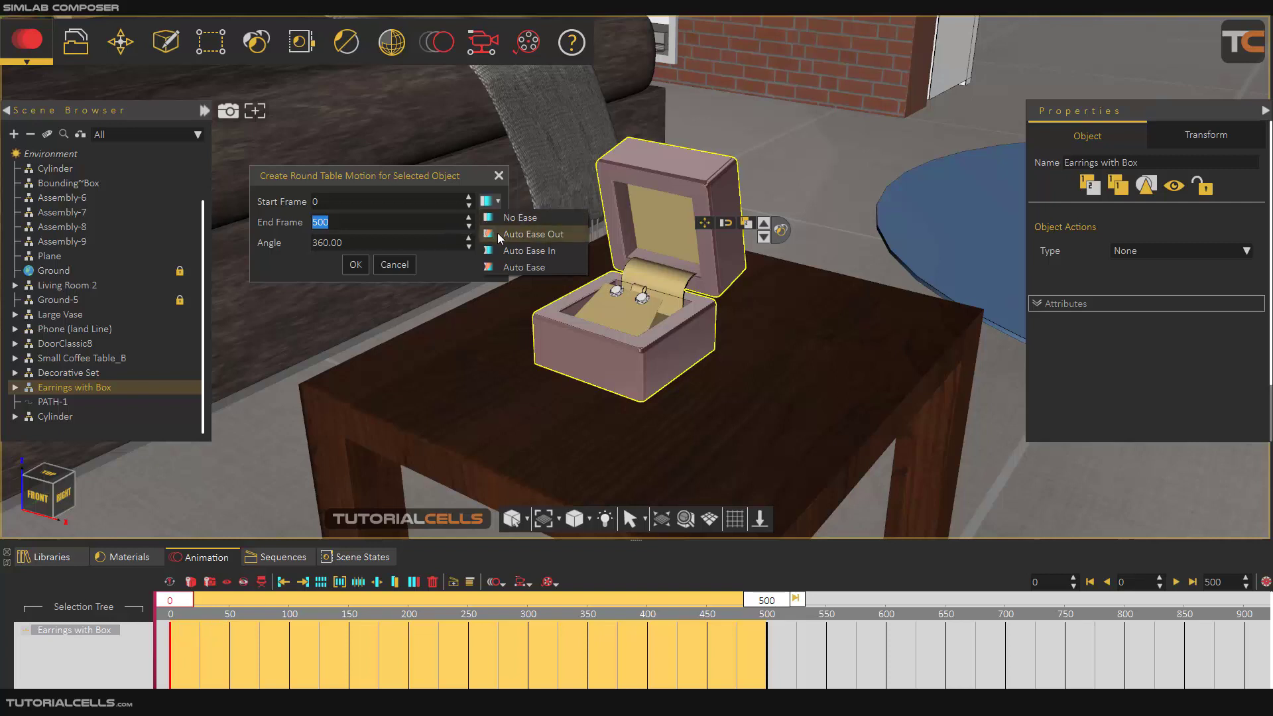
click(499, 203)
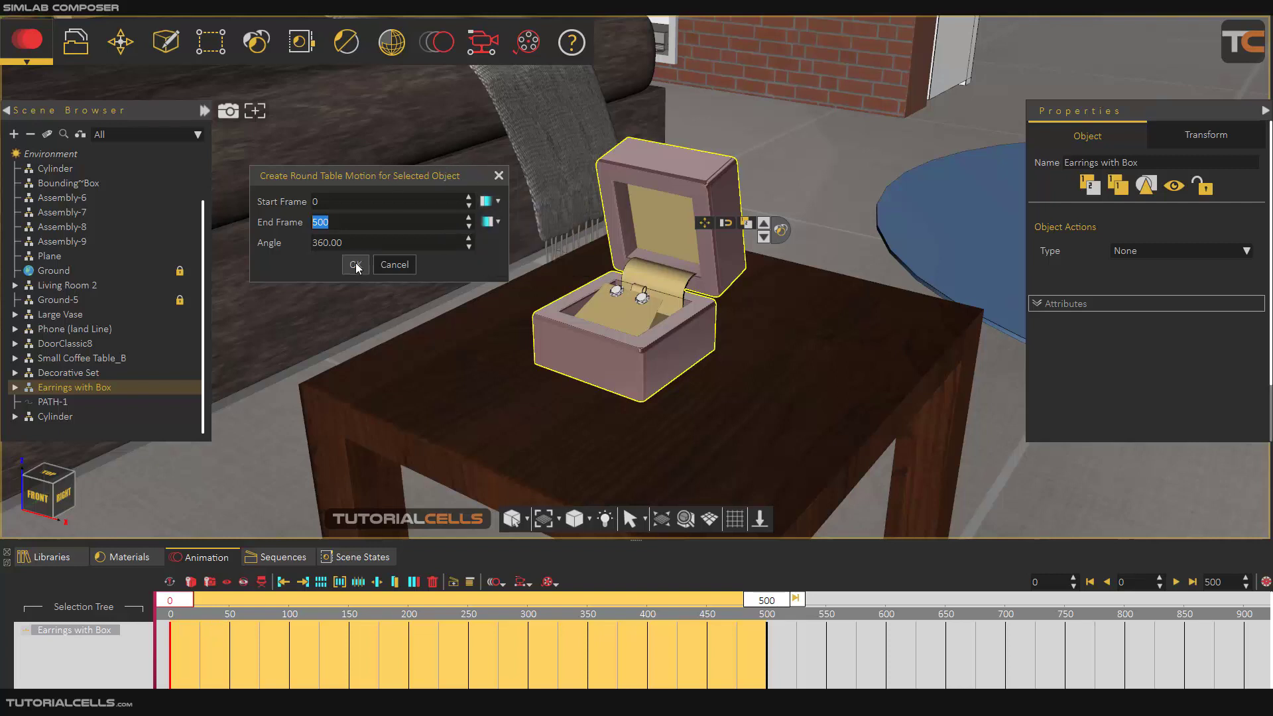
click(356, 265)
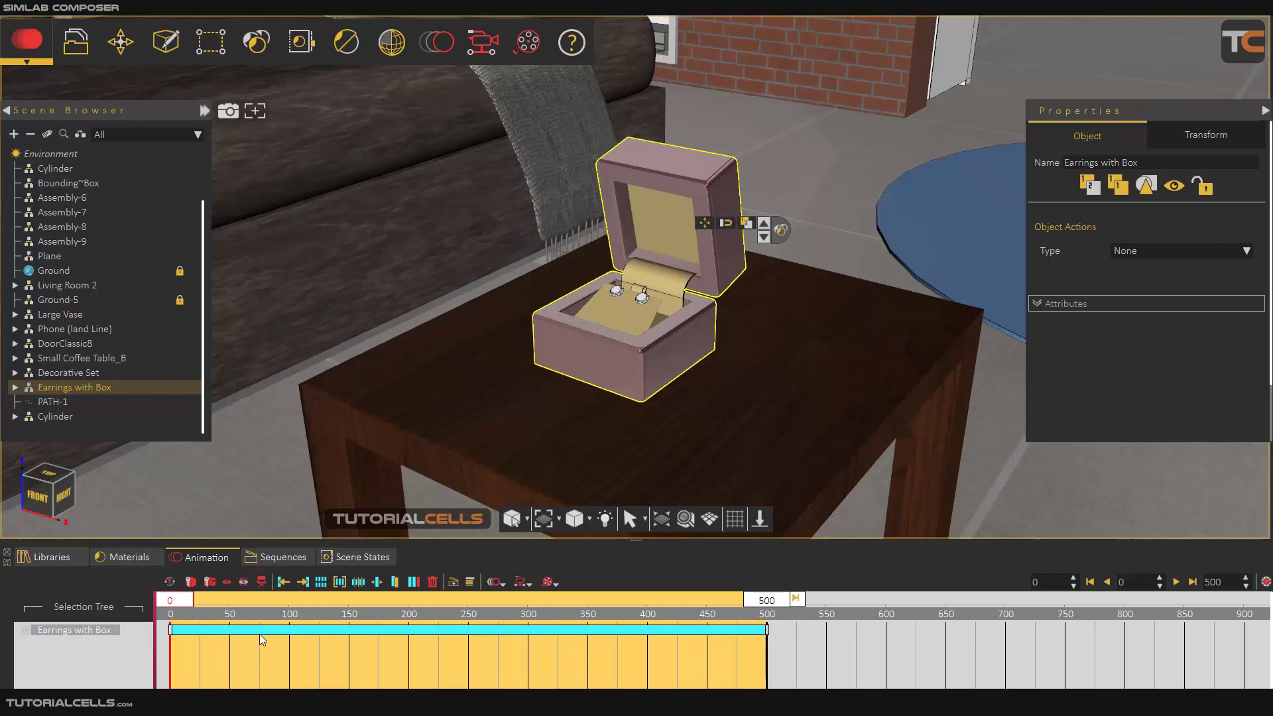
Play the earring box's rotation animation and pause it partway
click(1176, 582)
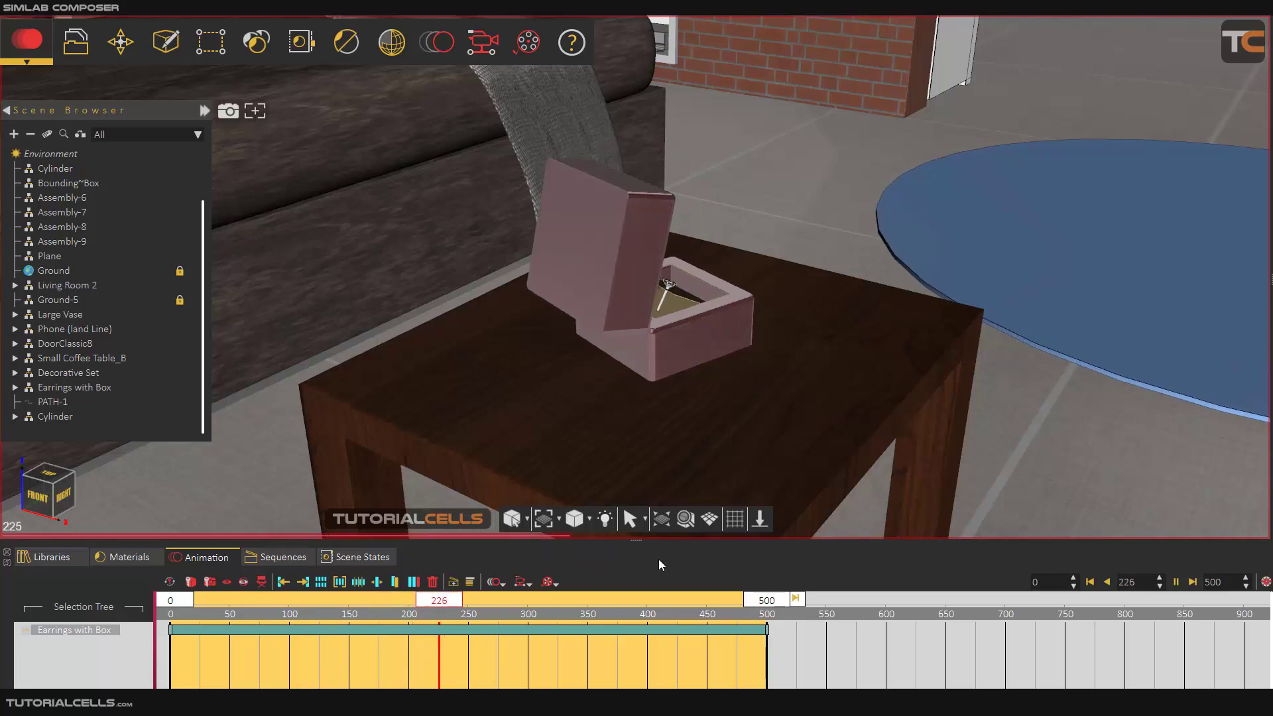
click(1178, 582)
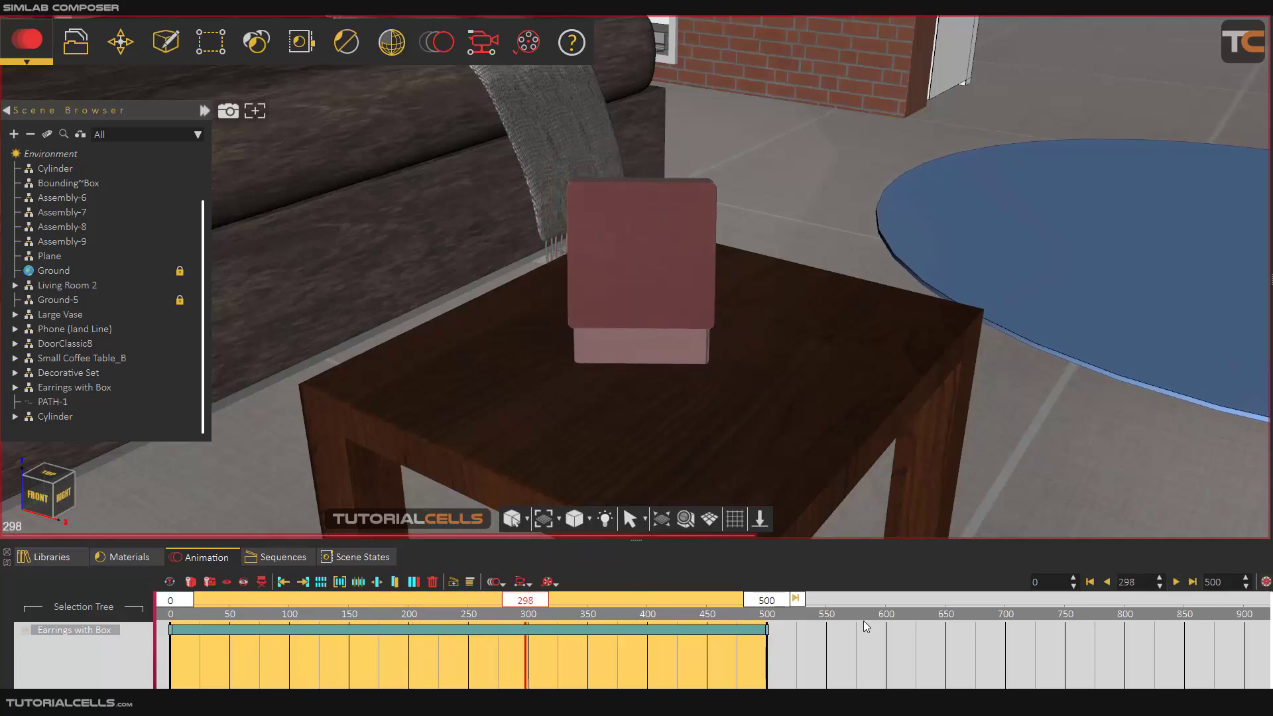
Set the earring box motion's easing to Auto Ease Out at the start frame and Auto Ease In at the end frame
click(476, 632)
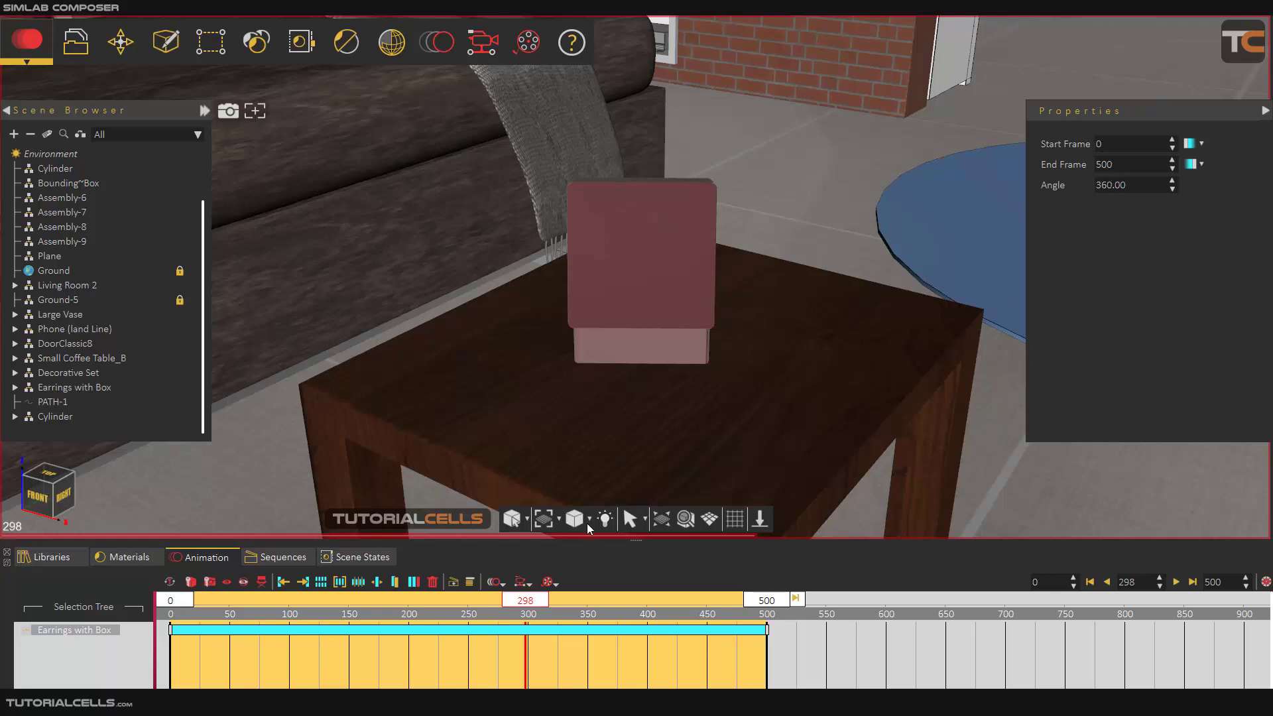
click(1090, 582)
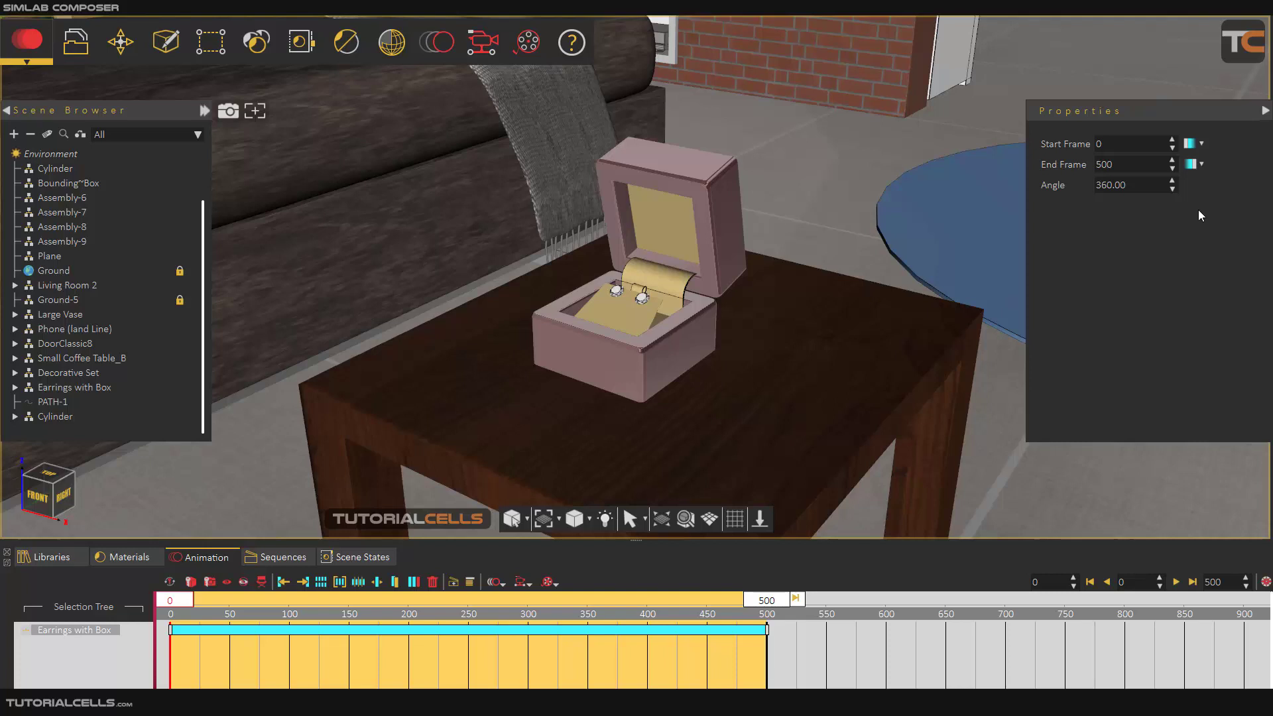
click(1202, 146)
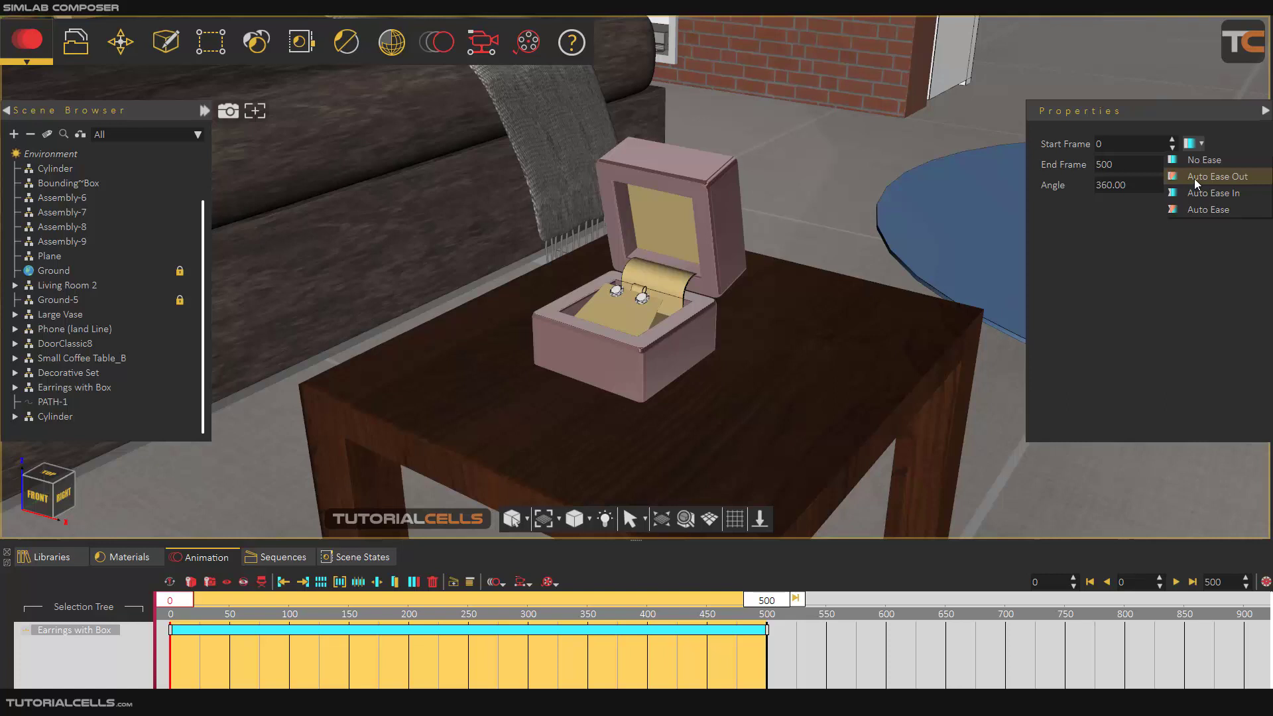
click(1195, 178)
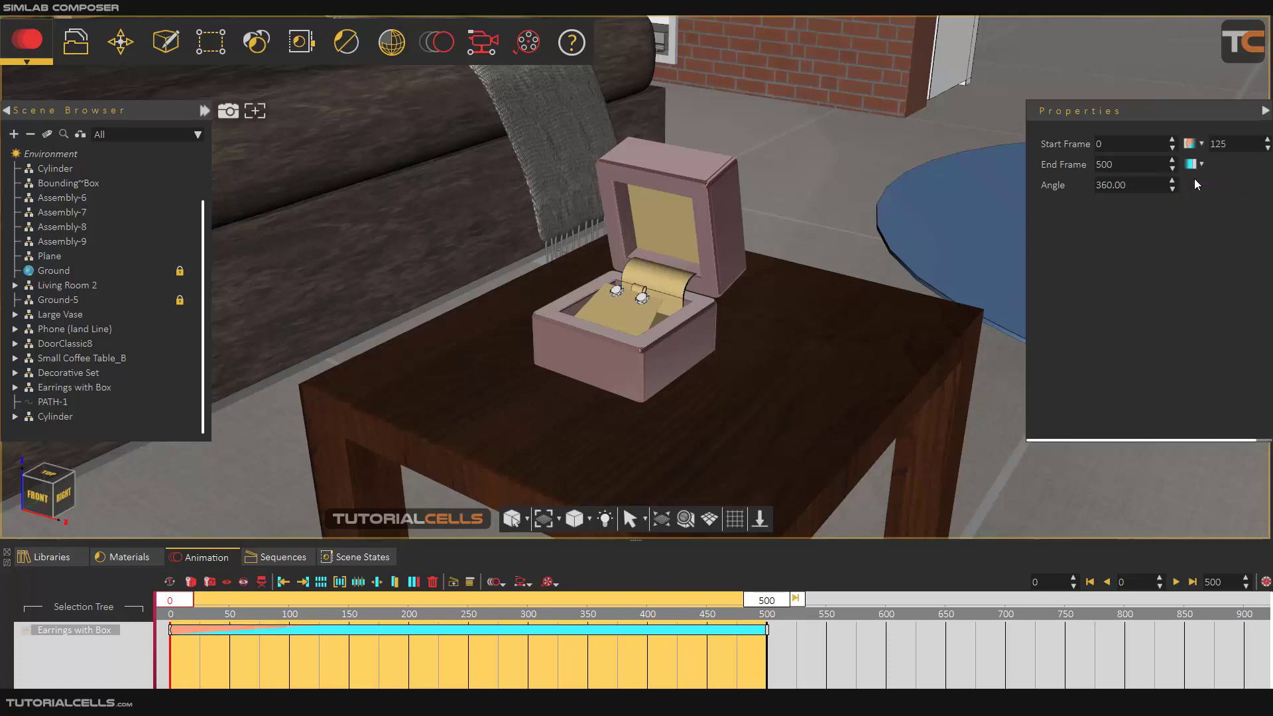
click(1201, 166)
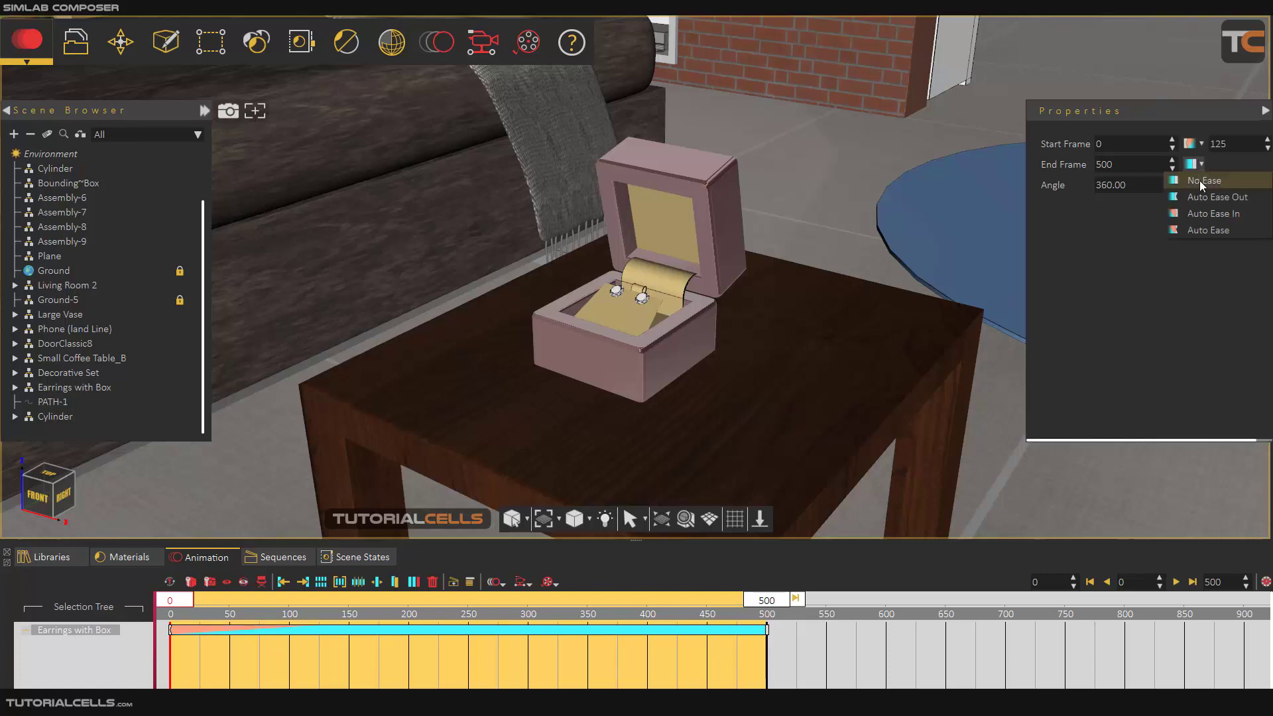
click(1197, 214)
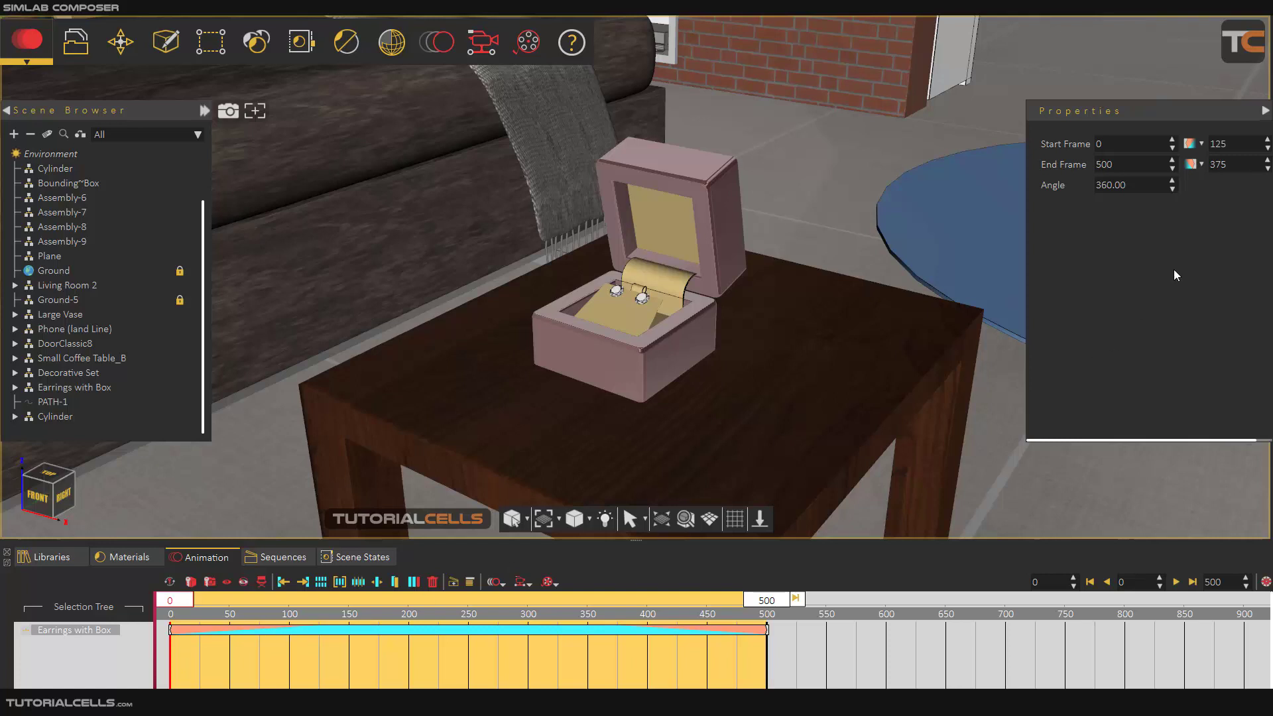
Set the earring box motion's ease-out frame to 50 and its ease-in frame to 450
double_click(1207, 145)
text(50)
double_click(1219, 164)
text(450)
click(1118, 328)
Preview the eased rotation of the earring box, return to the first frame and reselect its motion bar
click(1176, 582)
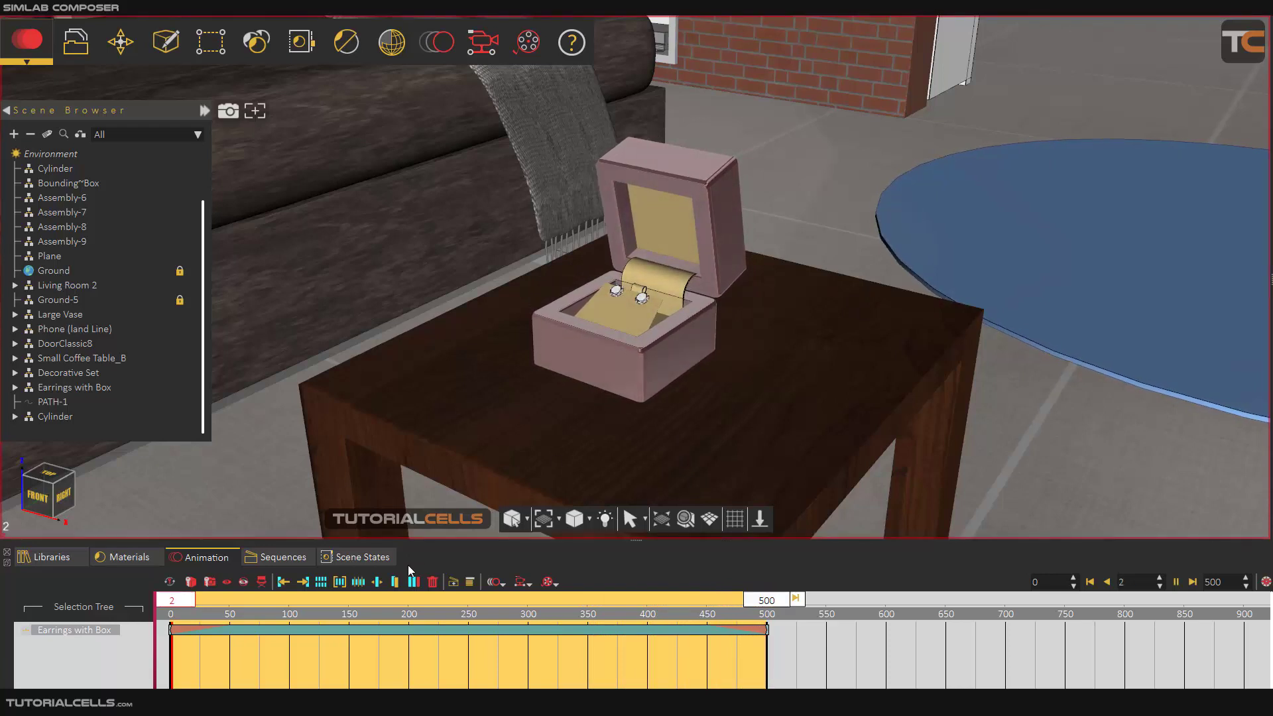
click(1105, 587)
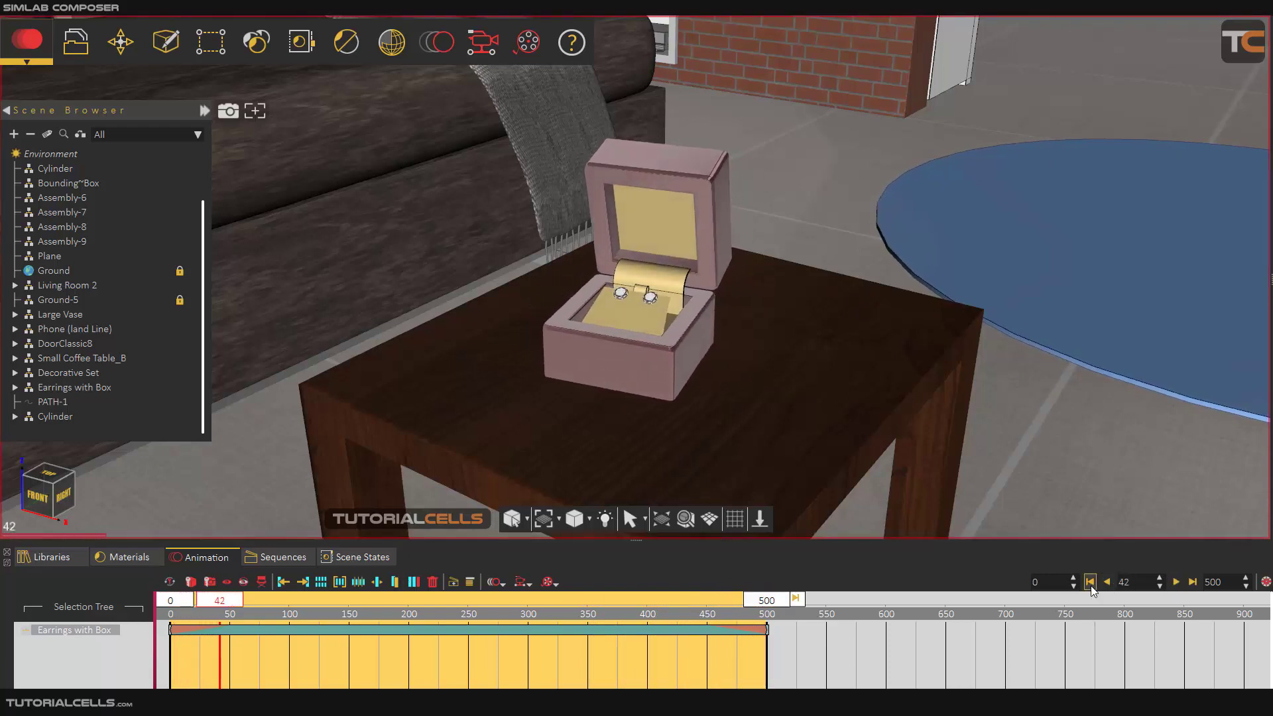
click(1091, 584)
click(387, 631)
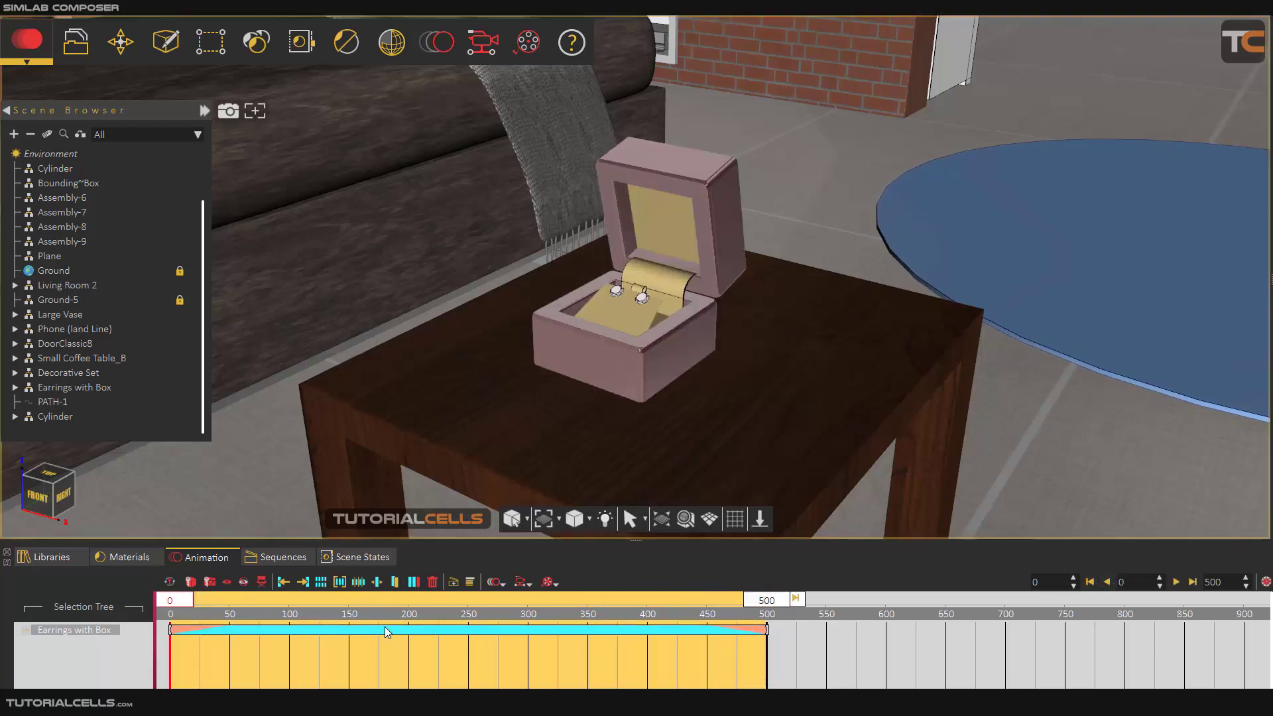
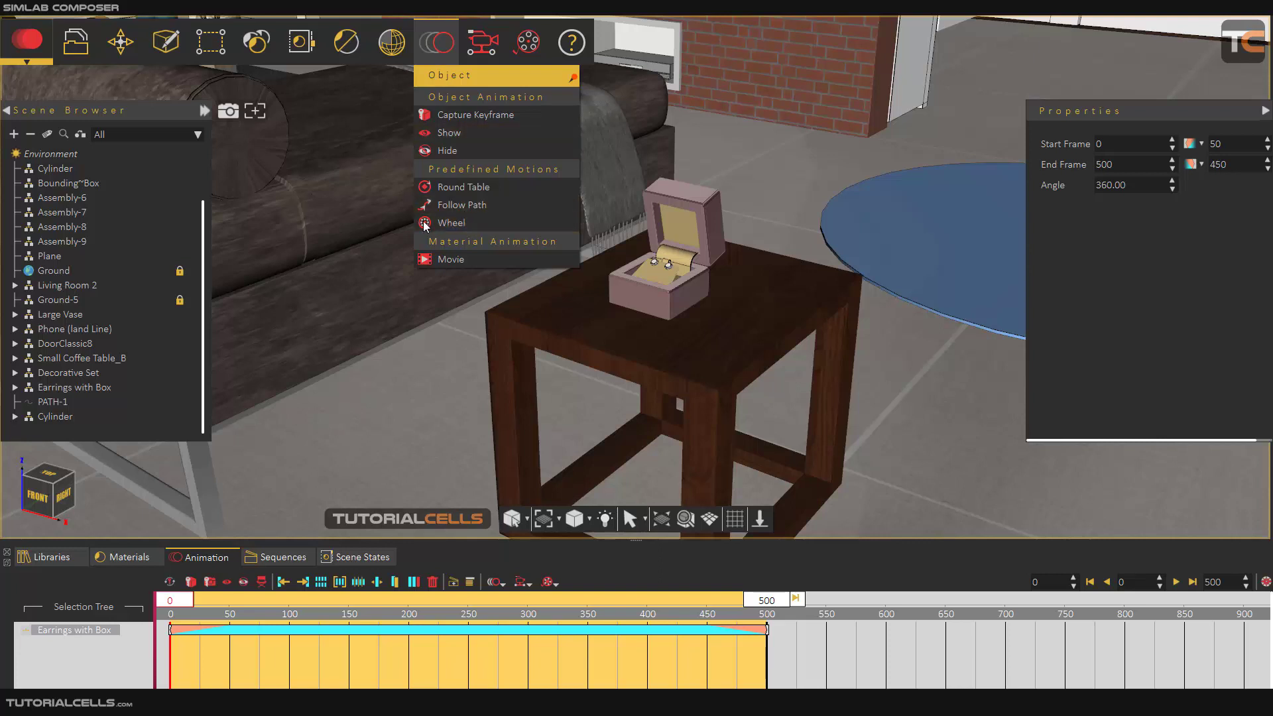
Select the whole Small Coffee Table_B object and collapse its branch in the scene tree
click(616, 336)
click(615, 336)
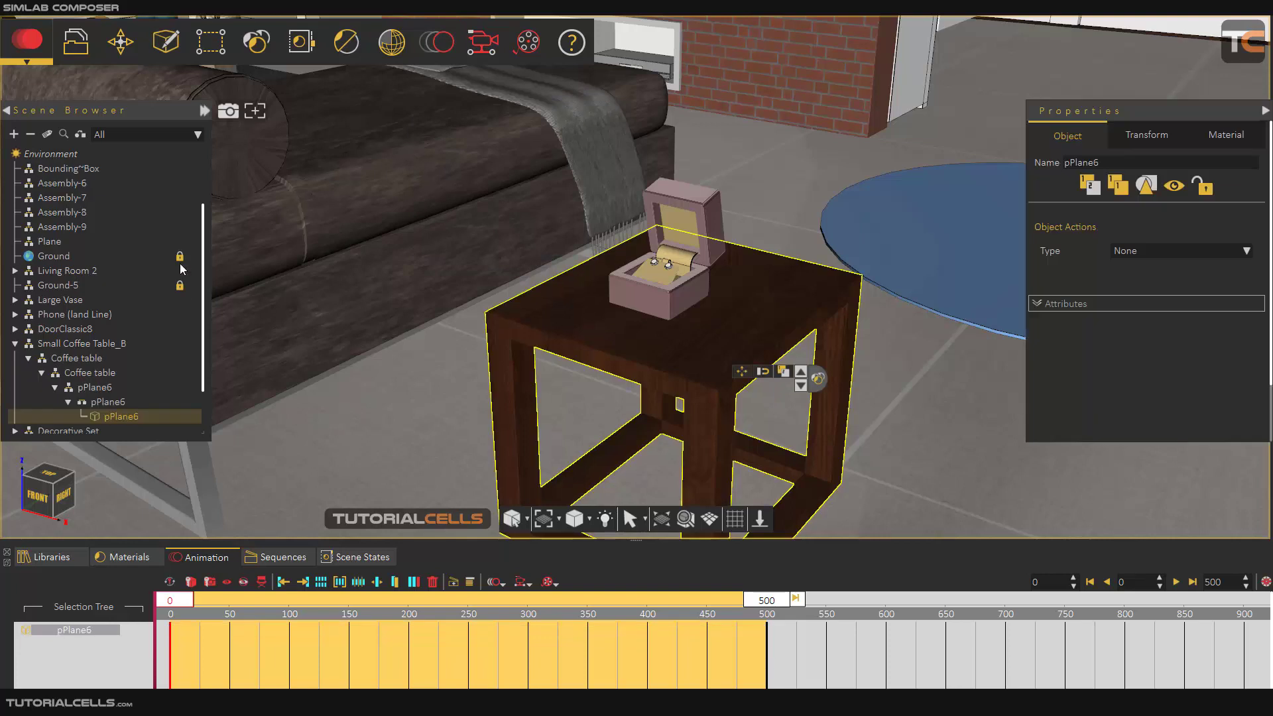
click(48, 345)
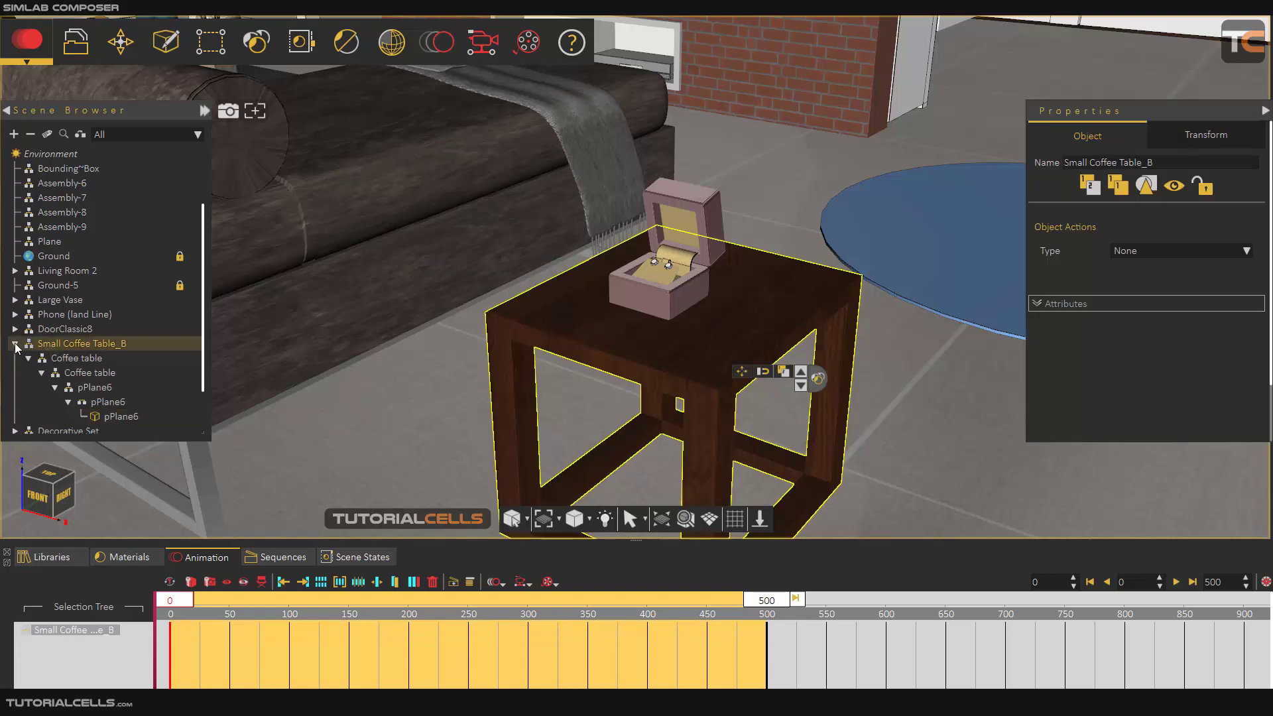
click(14, 344)
click(60, 359)
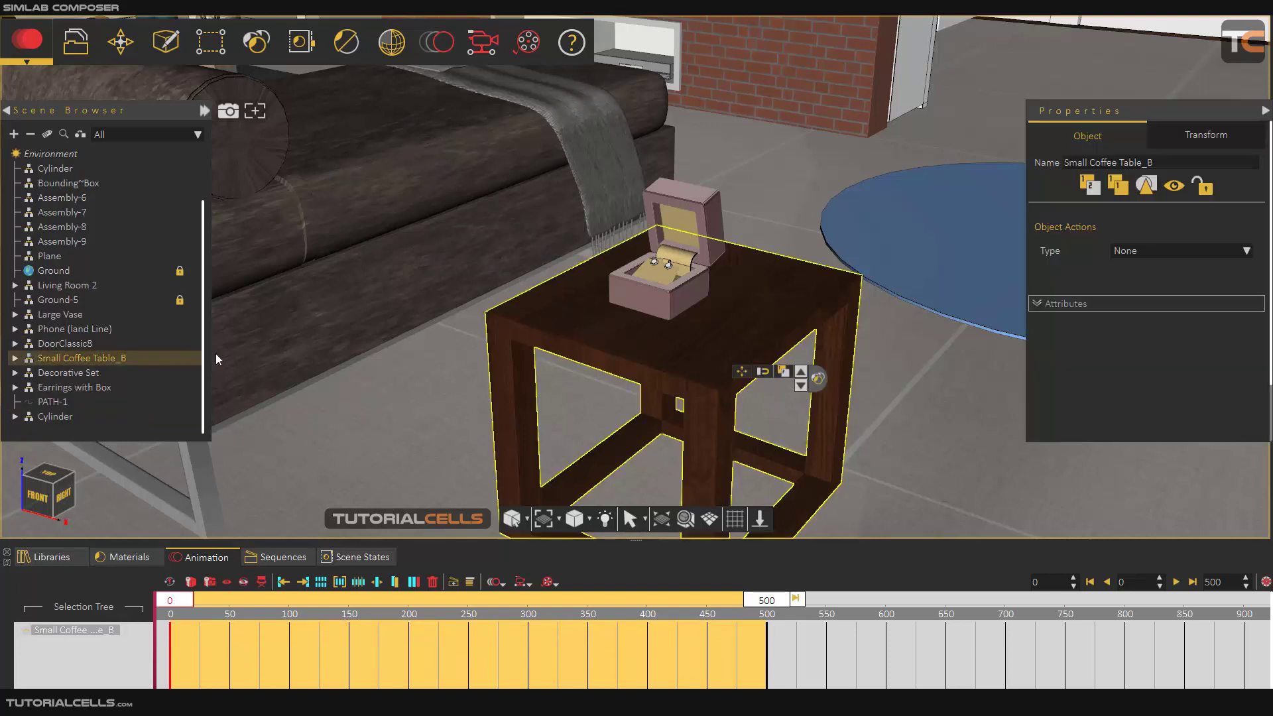
scroll(753, 305, up, 3)
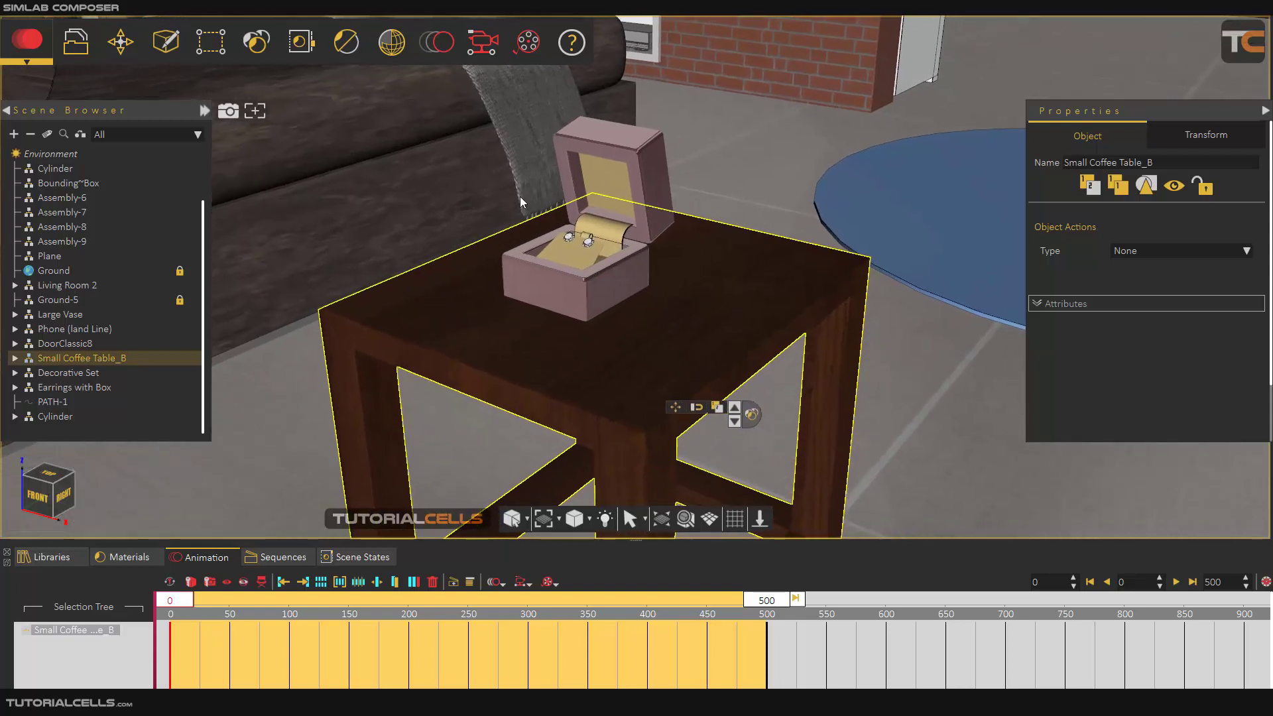
Set up a Wheel motion for the small coffee table from frame 0 to 500 with 4 clockwise revolutions
click(440, 54)
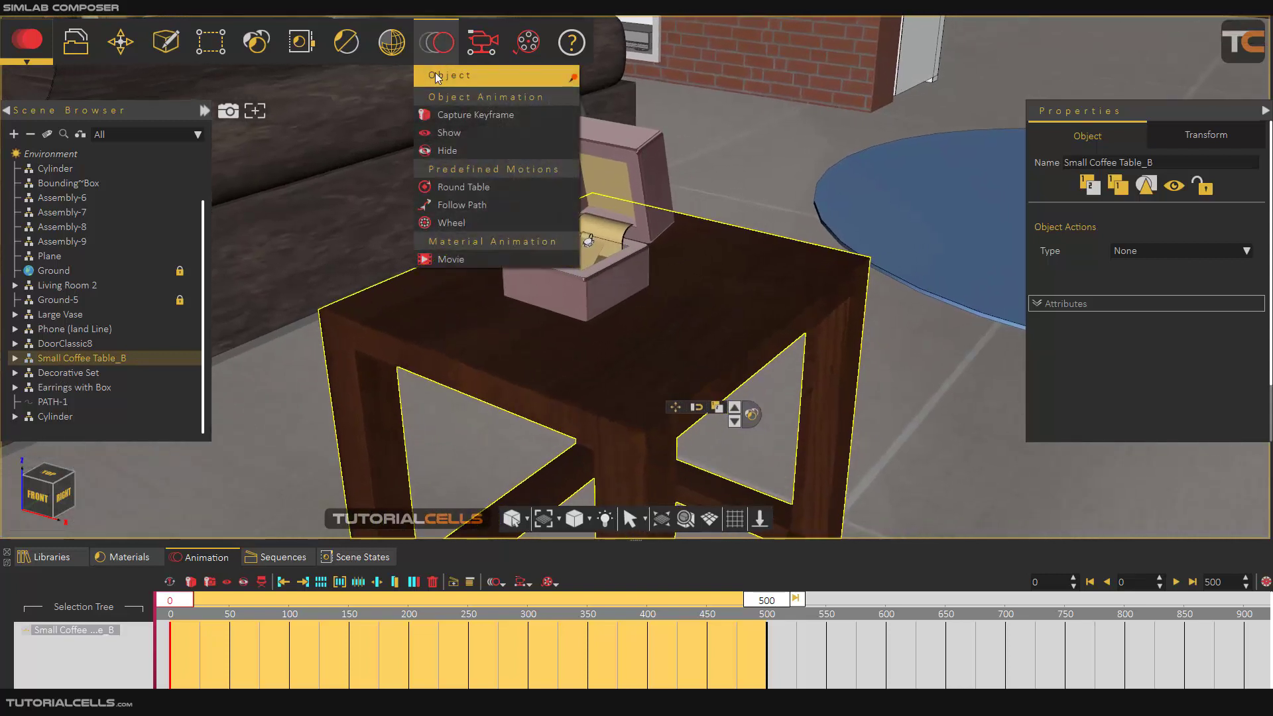
click(443, 223)
drag(444, 215, 431, 208)
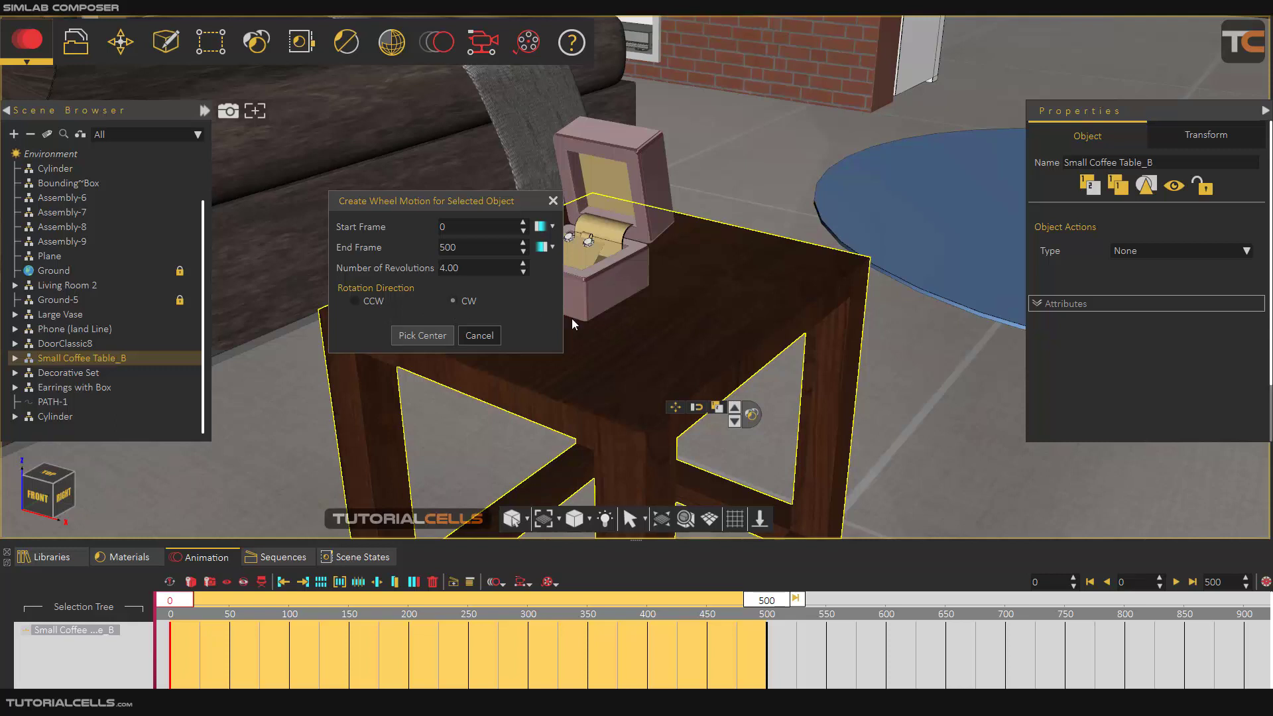
drag(453, 200, 387, 179)
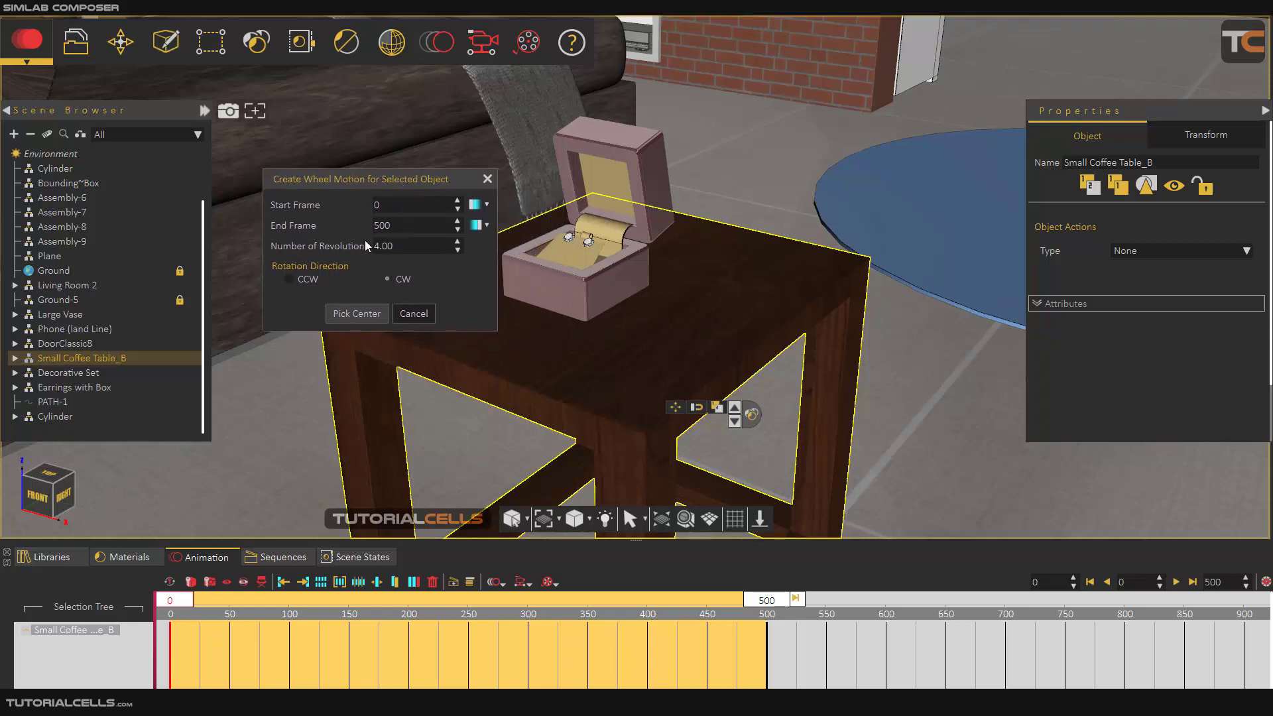
click(355, 314)
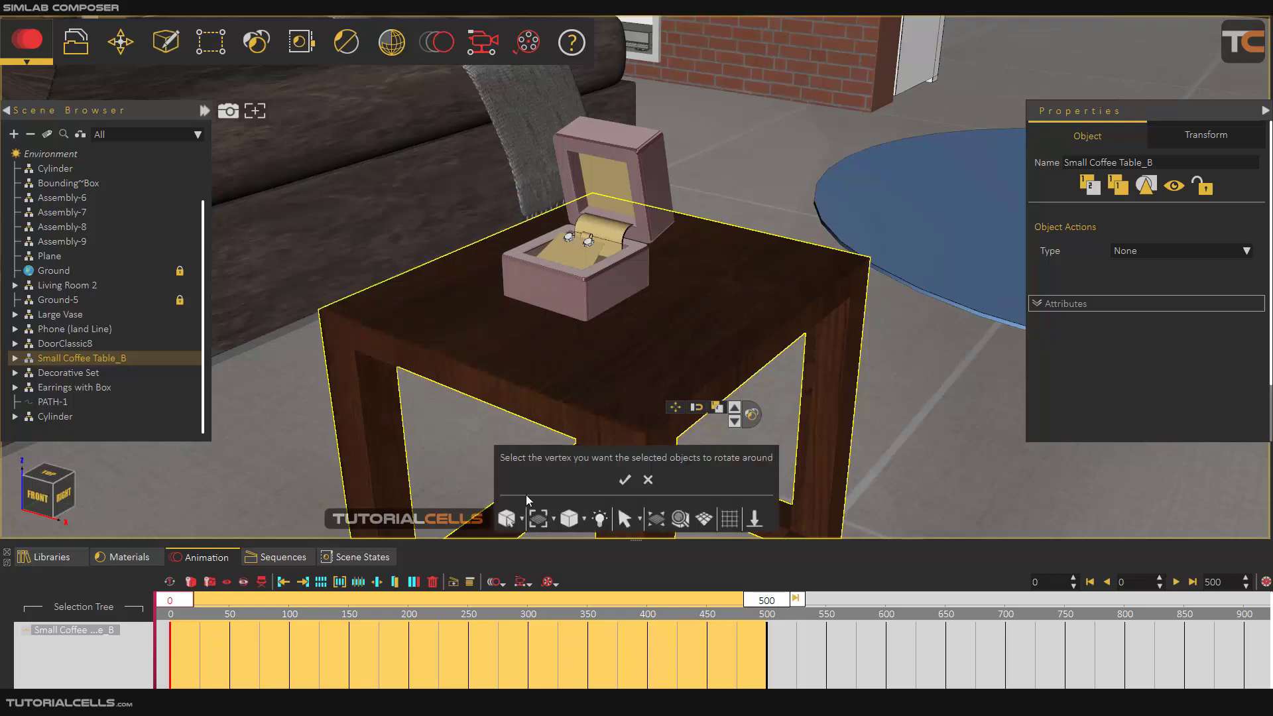
Use Default Pick to place the wheel motion's rotation centre near the tabletop's left corner and confirm the motion
click(522, 519)
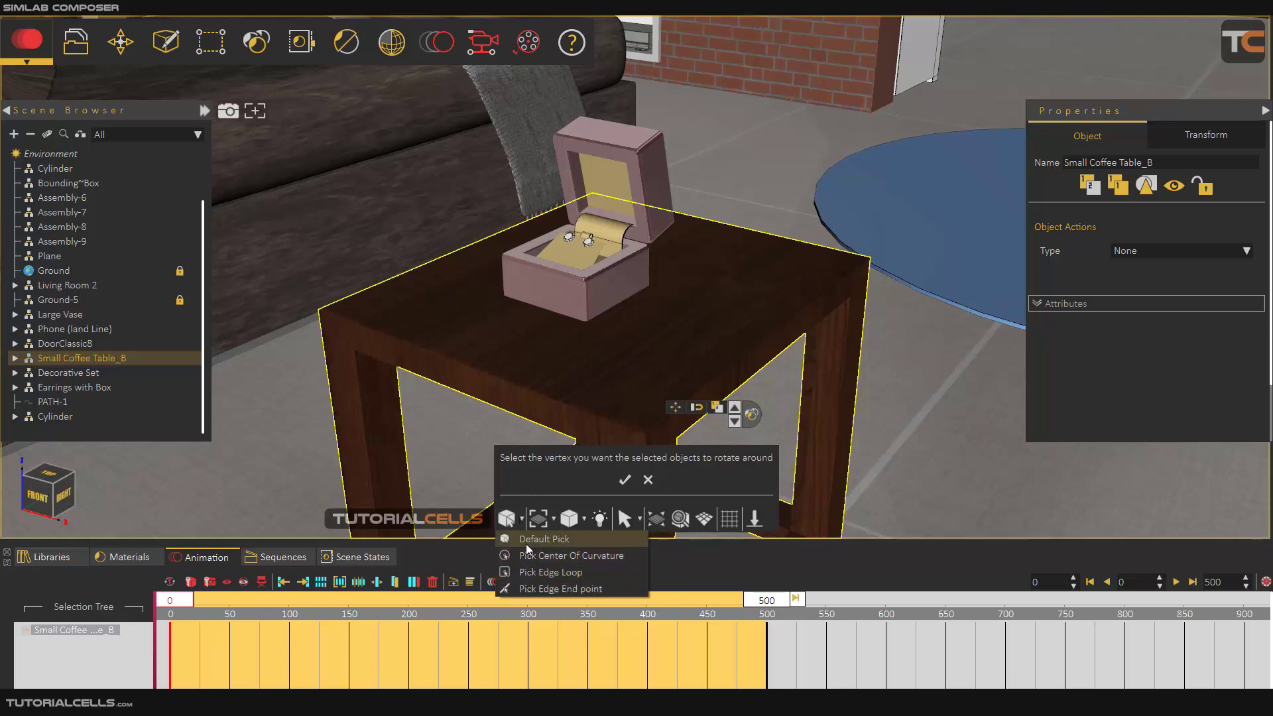
click(527, 545)
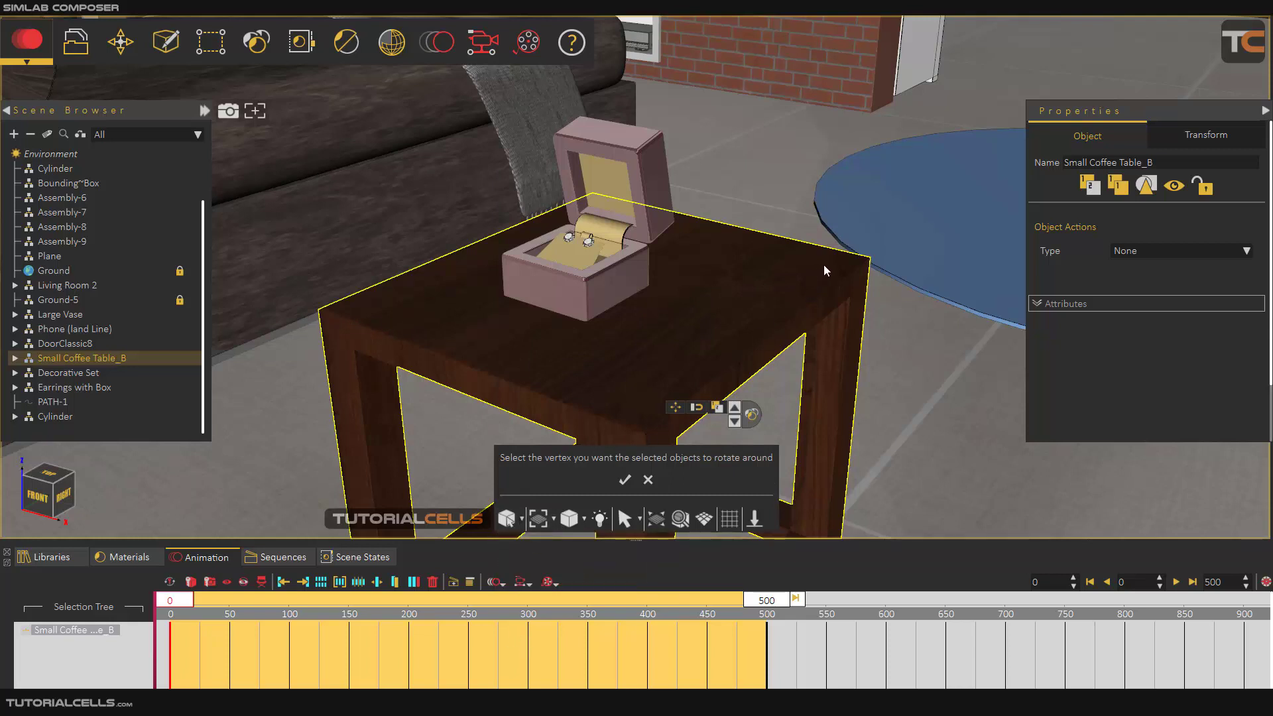
click(366, 304)
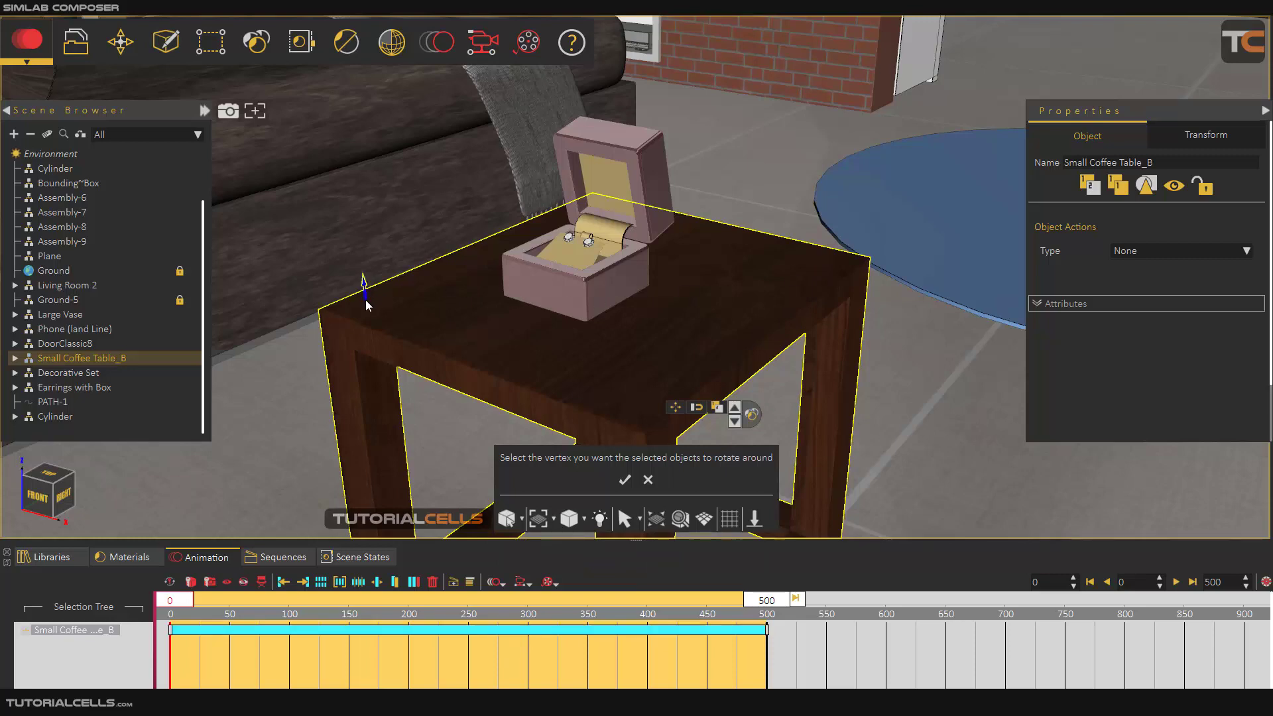
scroll(615, 305, down, 5)
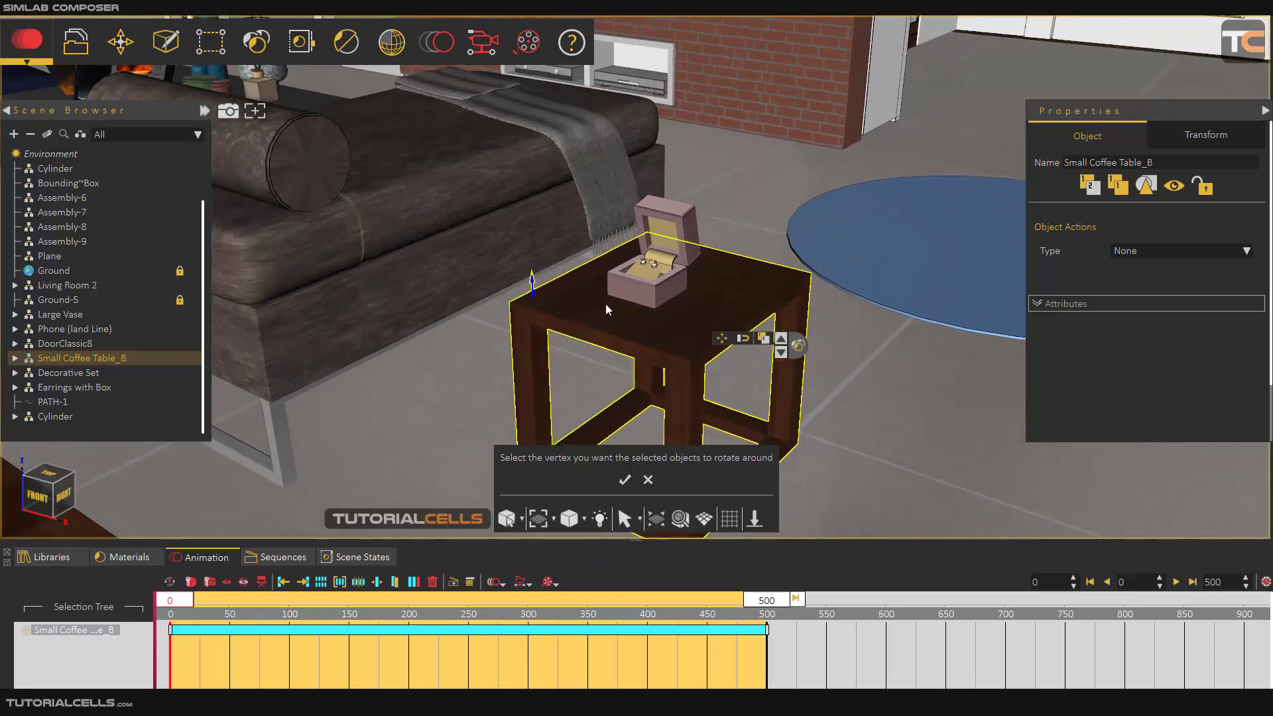
click(625, 481)
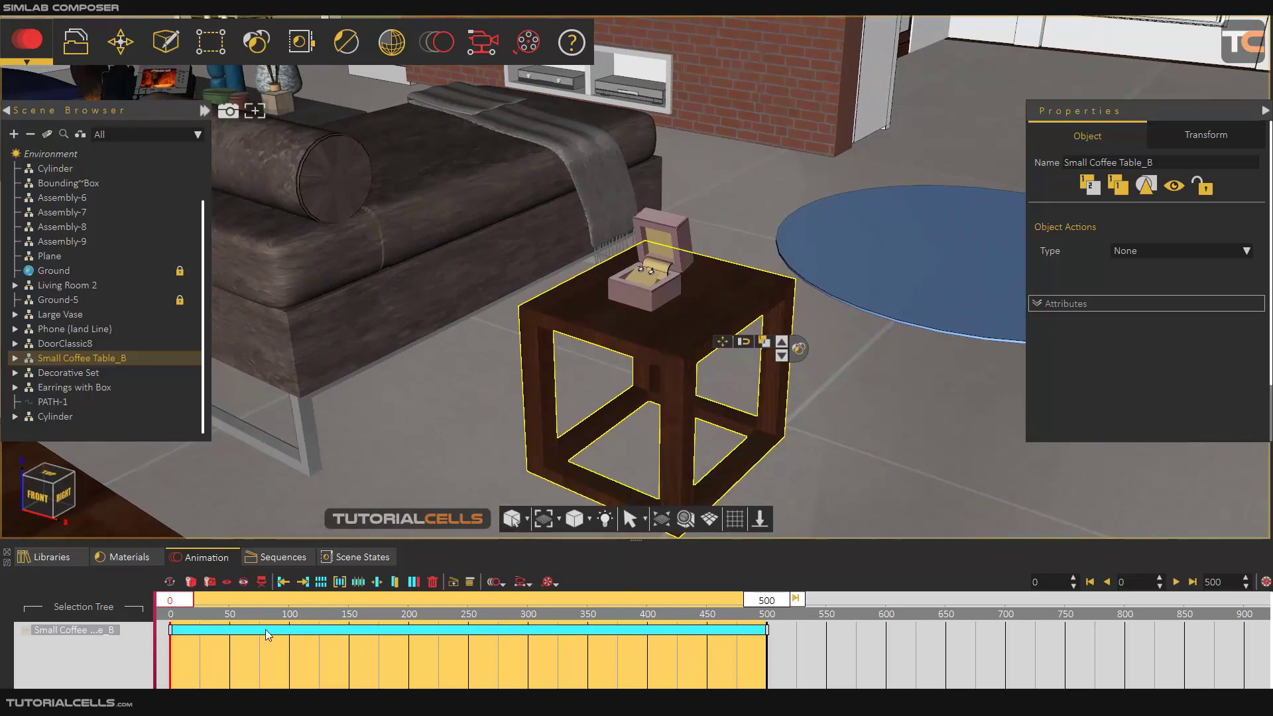
Preview the coffee table's wheel rotation and return the animation to the first frame
click(1176, 582)
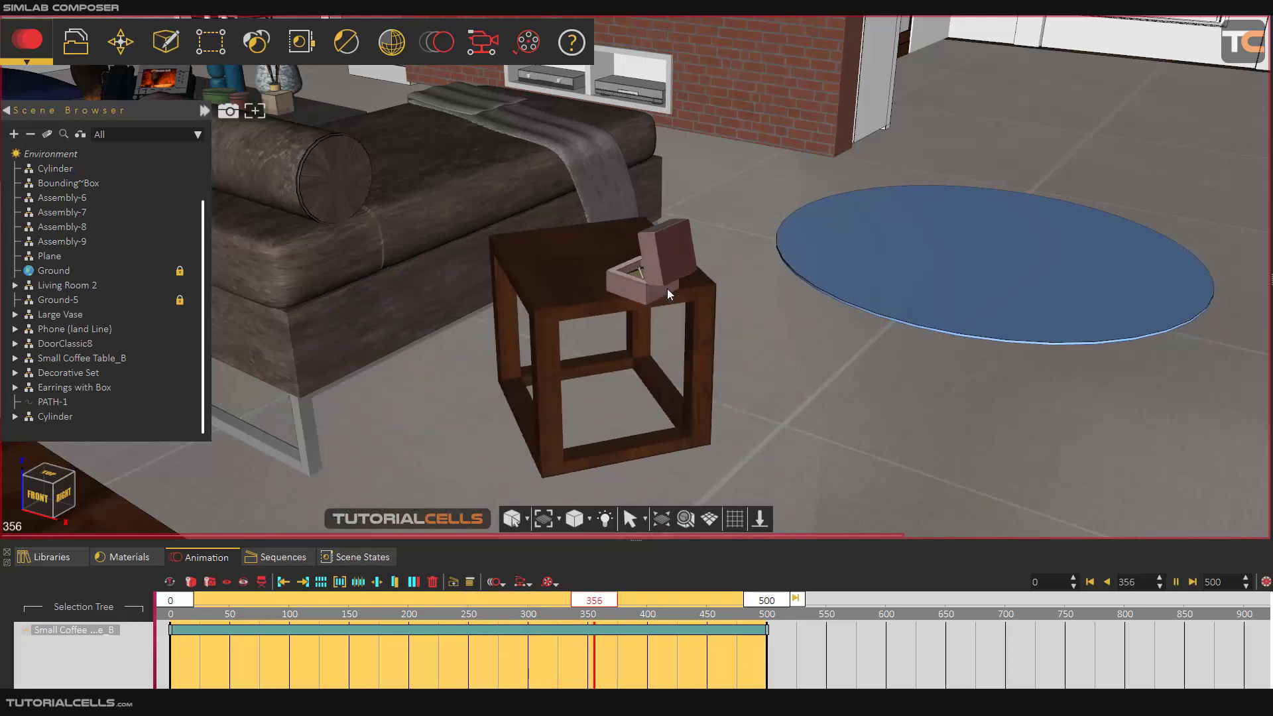
click(1178, 582)
click(1089, 582)
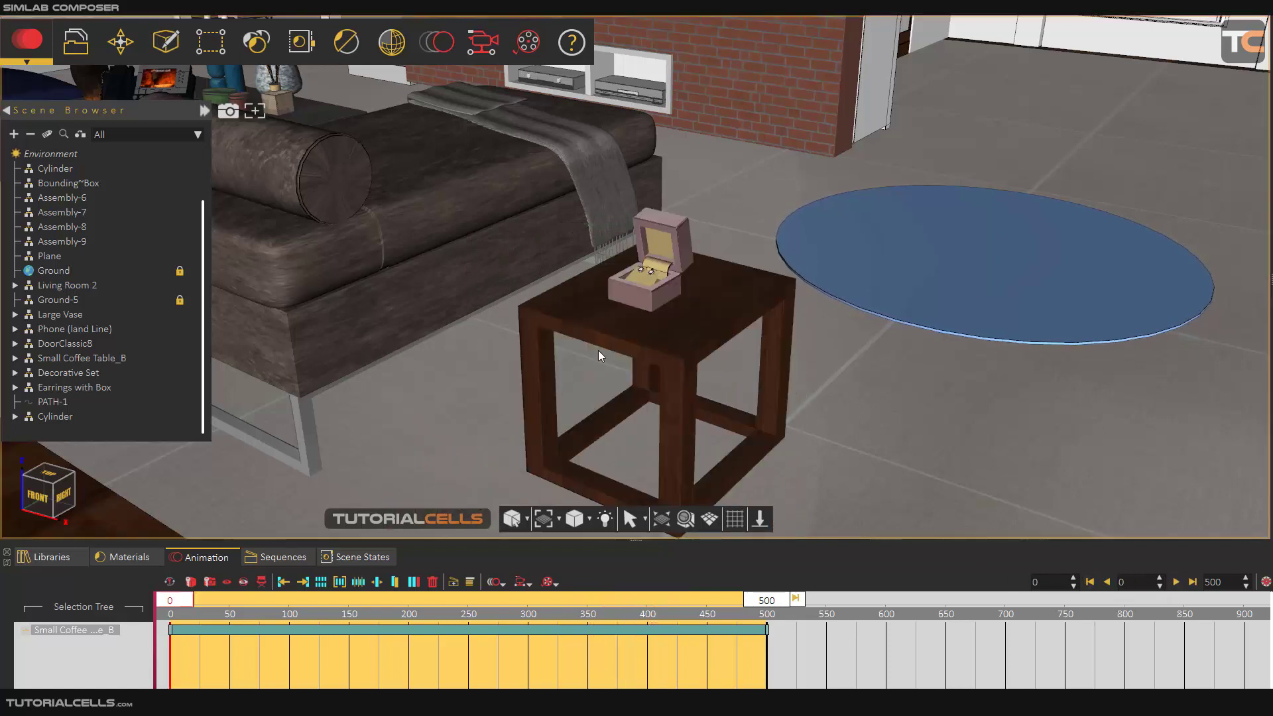
middle_drag(663, 345, 643, 332)
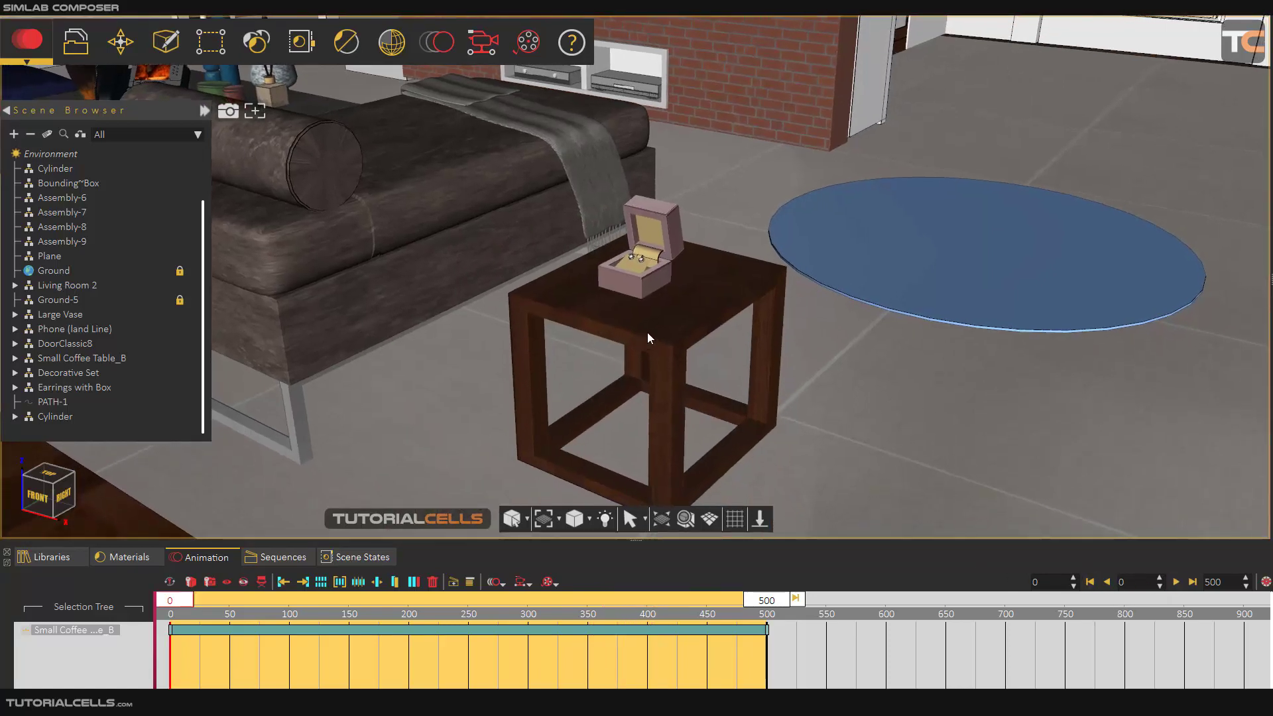
Delete the Wheel motion from the Small Coffee Table_B timeline
click(436, 41)
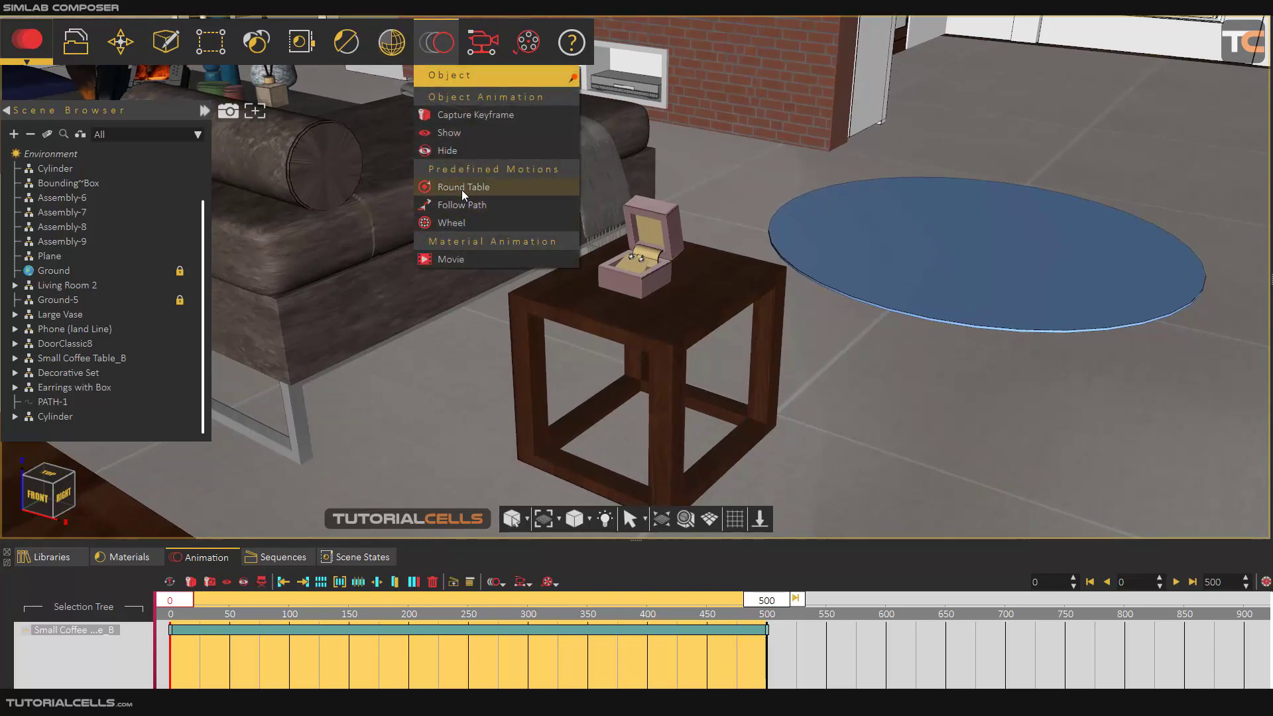
click(654, 627)
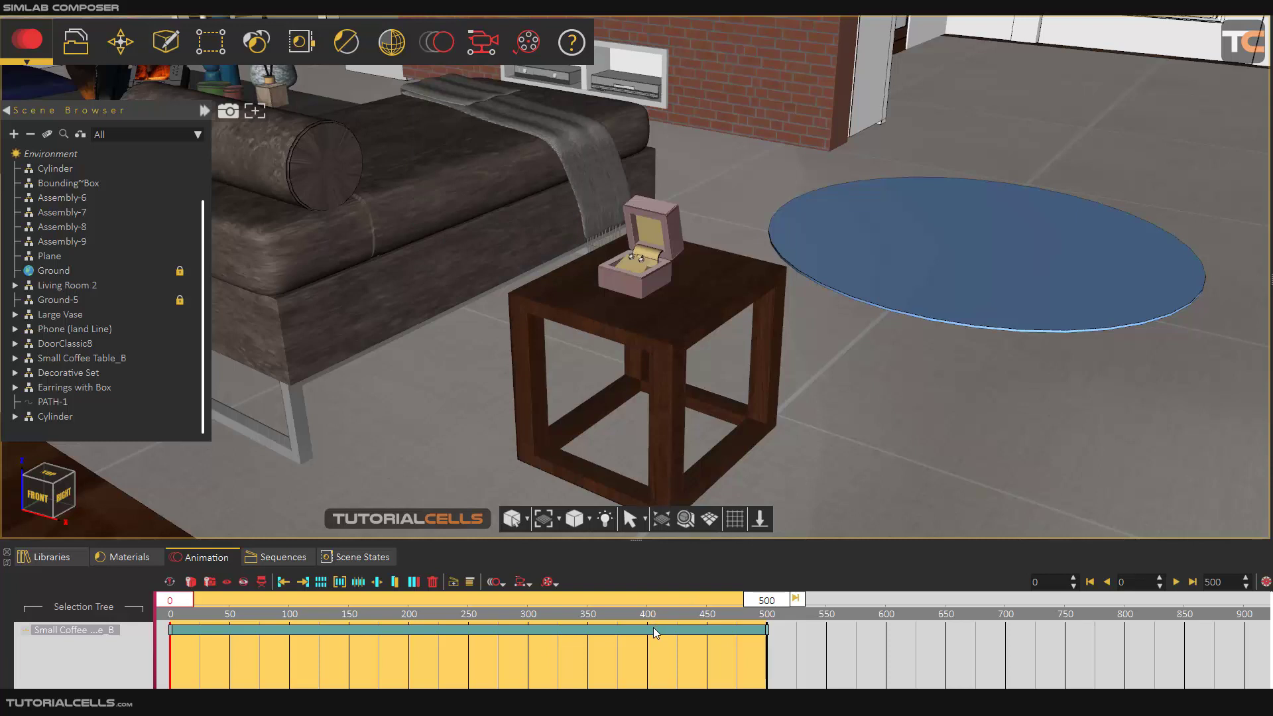
click(654, 627)
click(654, 628)
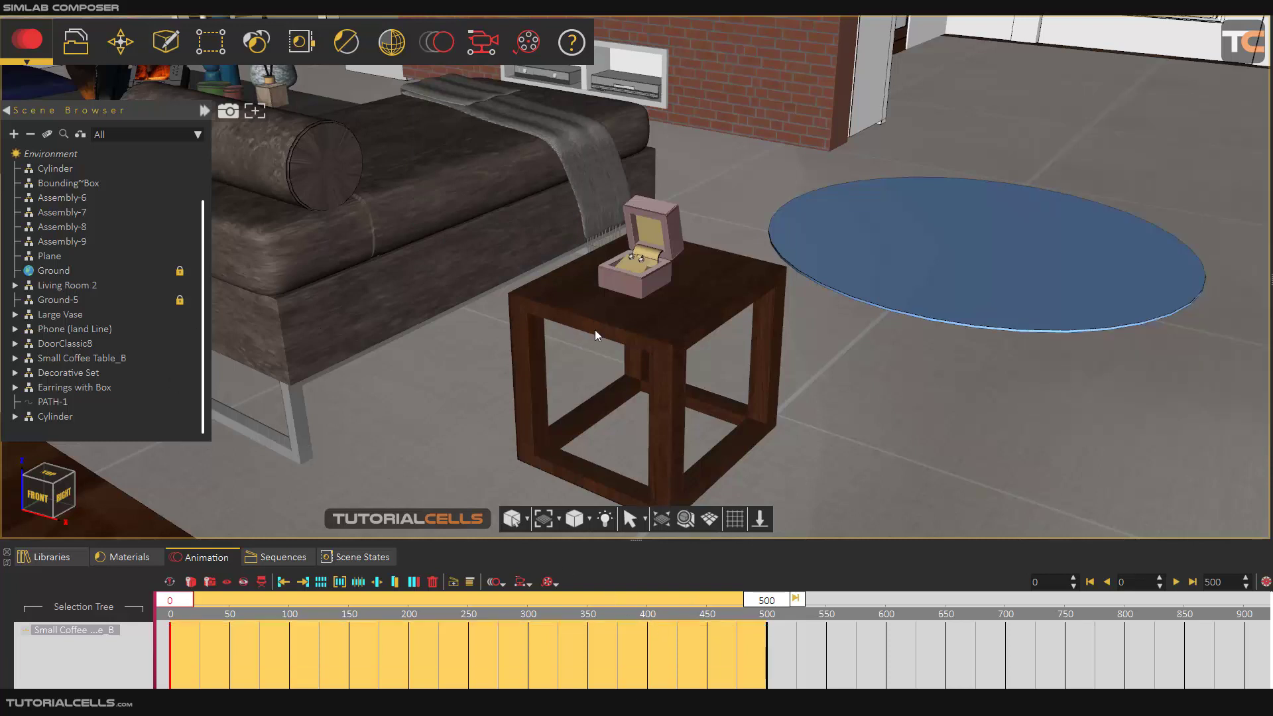
Select the whole Earrings with Box object and delete its eased Round Table motion from the timeline
click(649, 290)
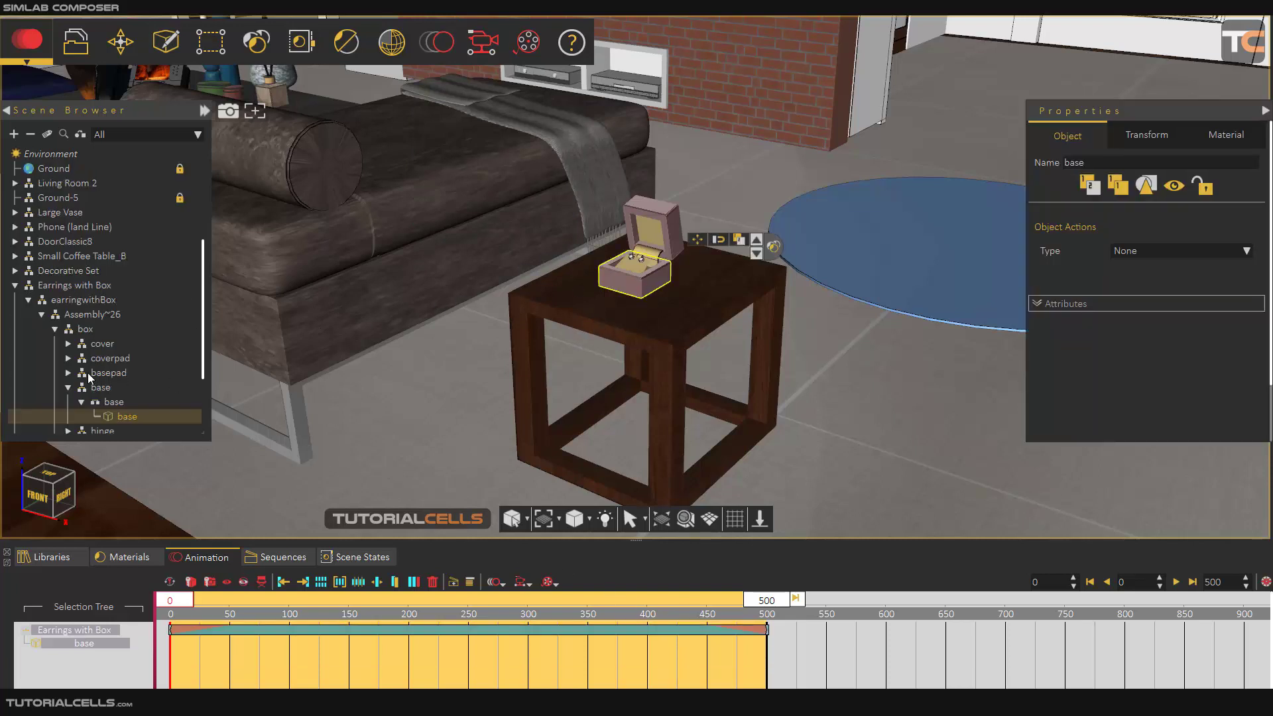
click(93, 289)
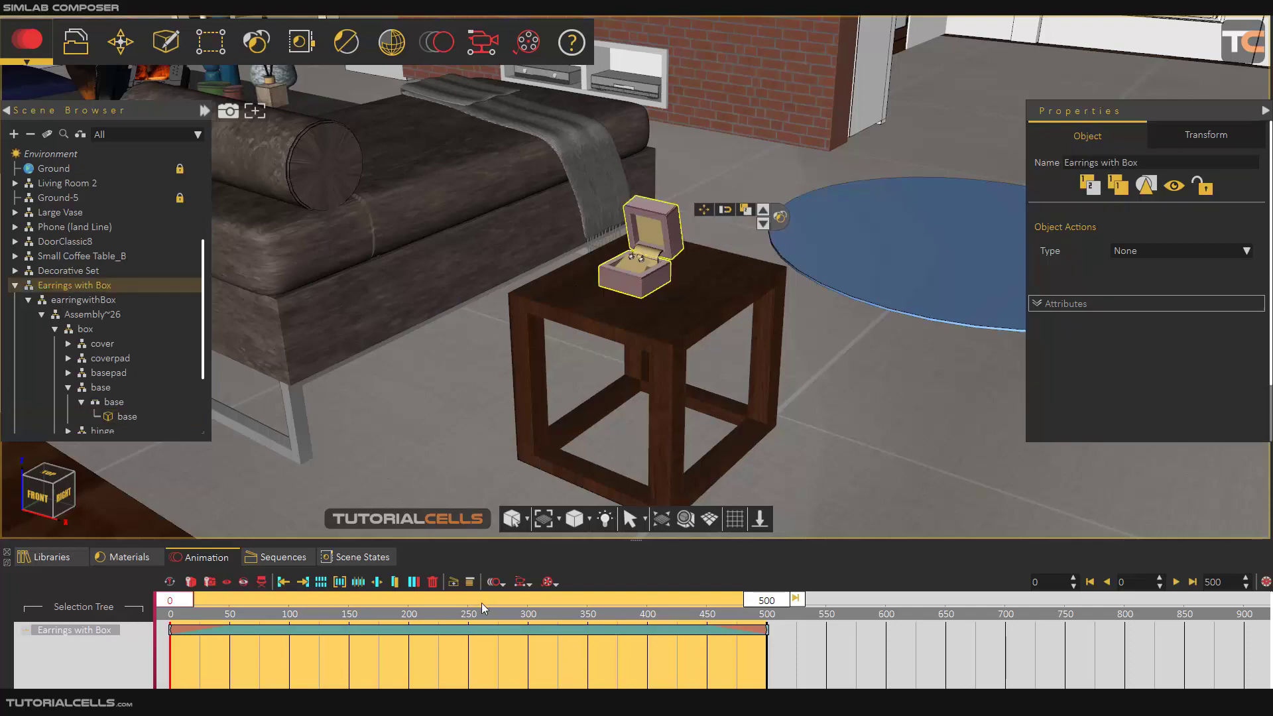
click(484, 627)
scroll(839, 316, down, 5)
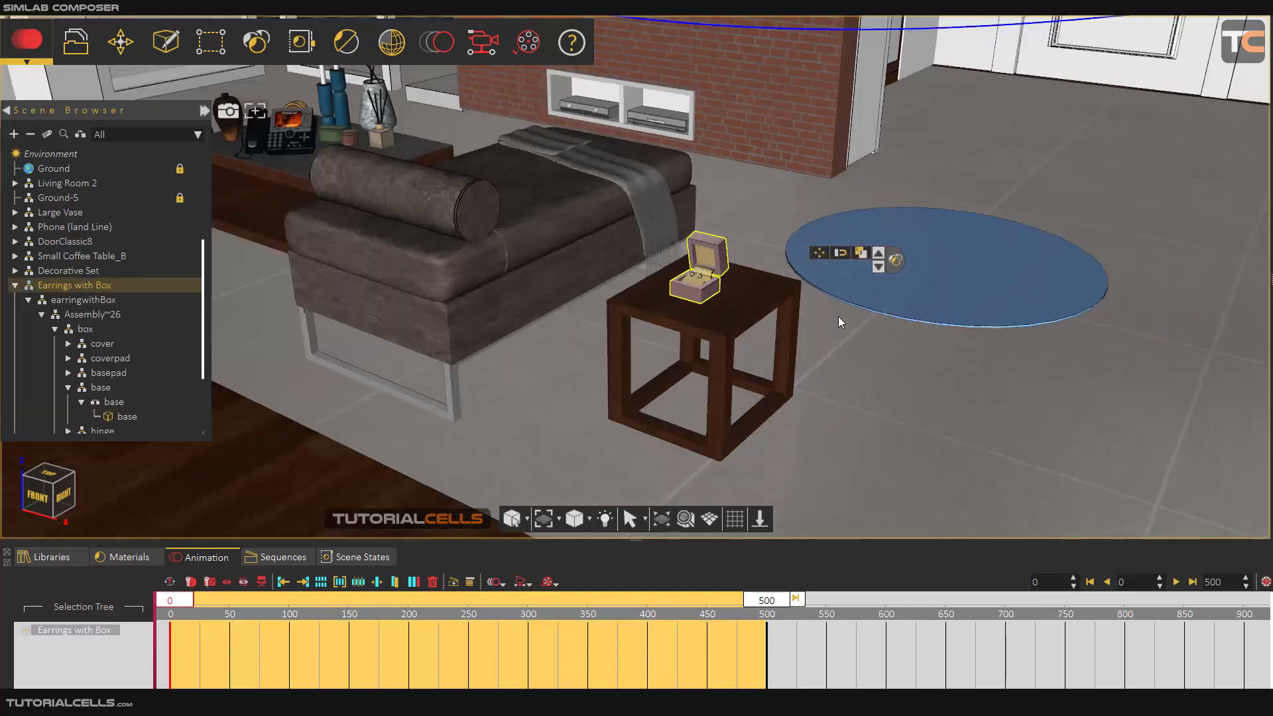
Clear the selection and create a new camera from an overview of the whole room and the curved path
middle_drag(838, 316, 729, 318)
scroll(703, 321, up, 3)
scroll(703, 321, down, 4)
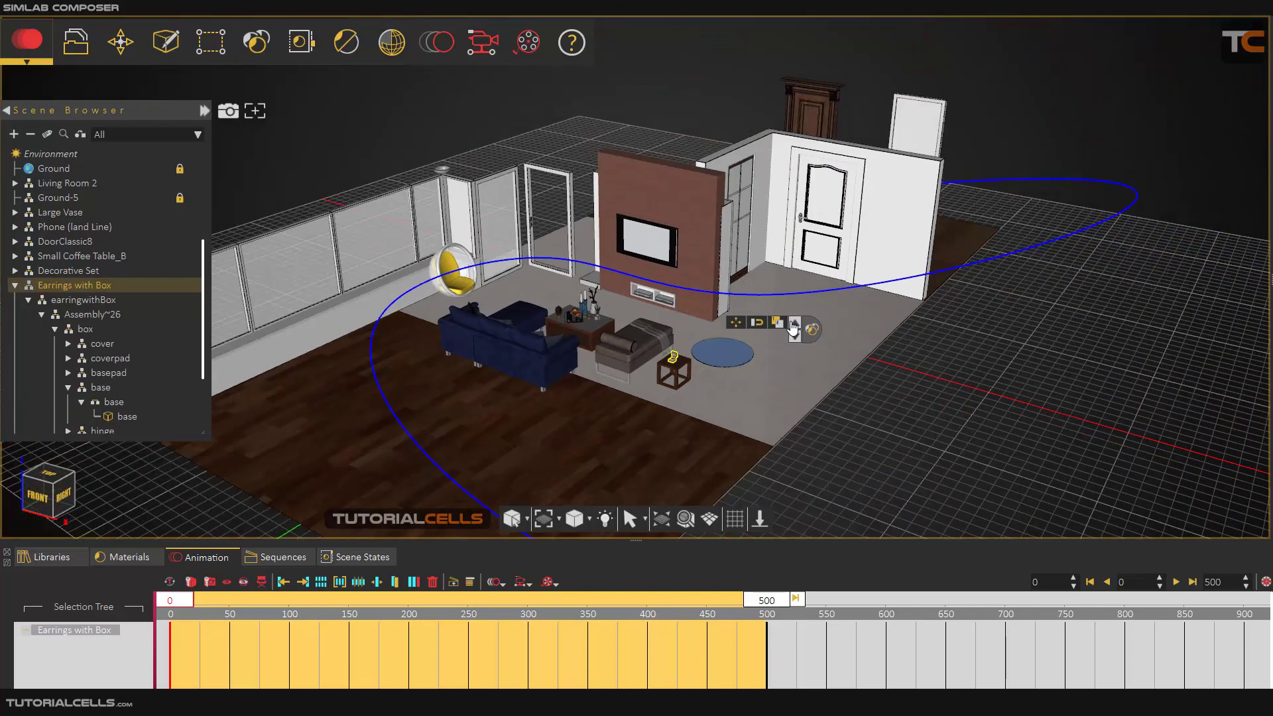
click(935, 370)
scroll(953, 315, down, 2)
scroll(885, 332, up, 2)
middle_drag(885, 332, 902, 209)
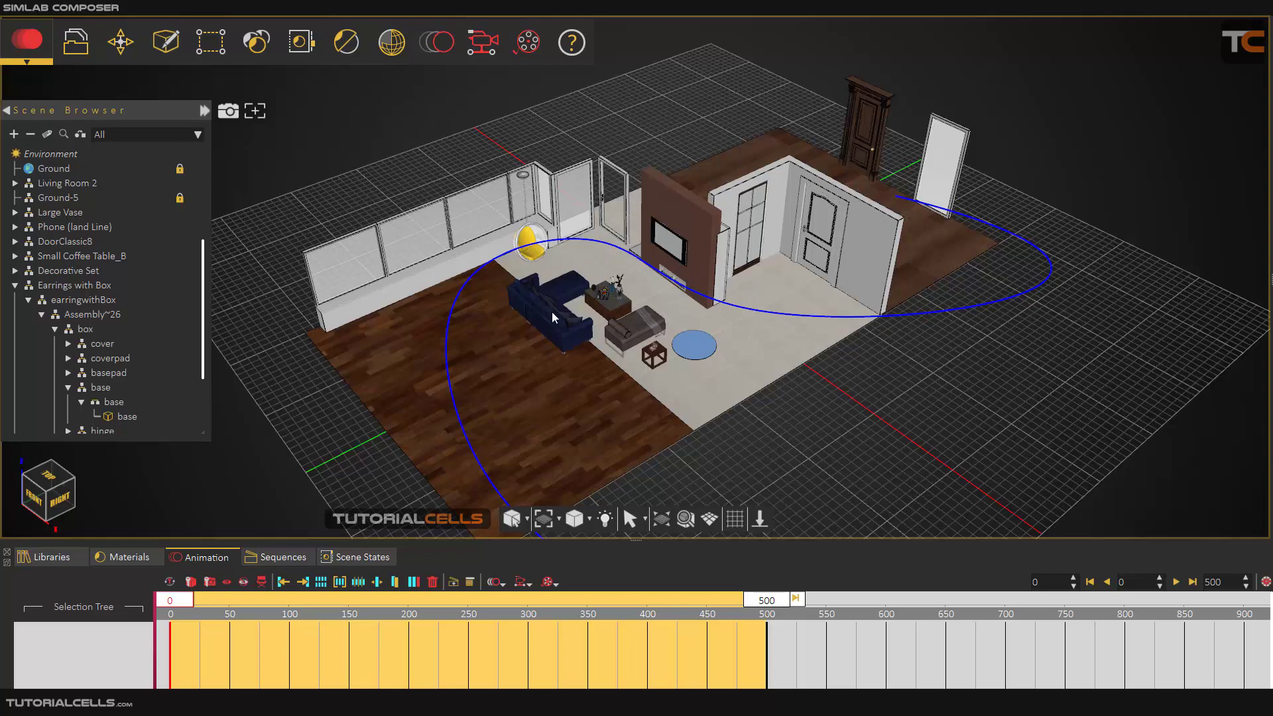
click(166, 41)
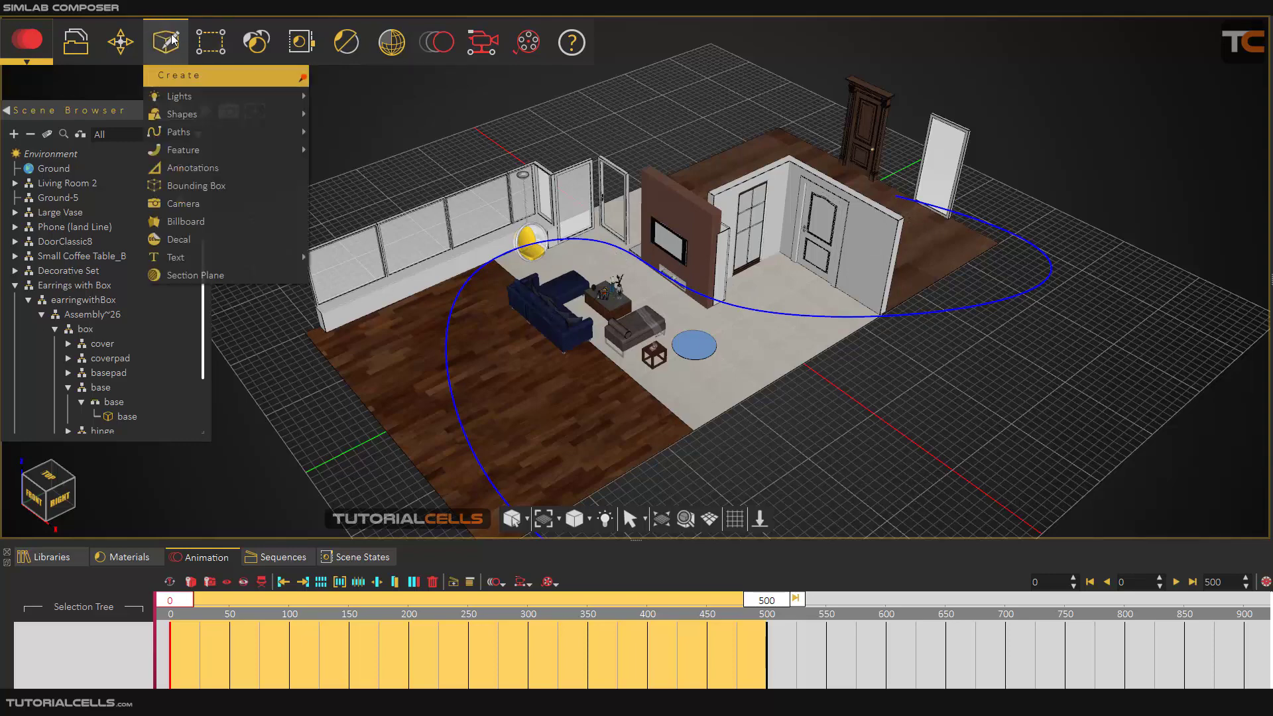
click(199, 210)
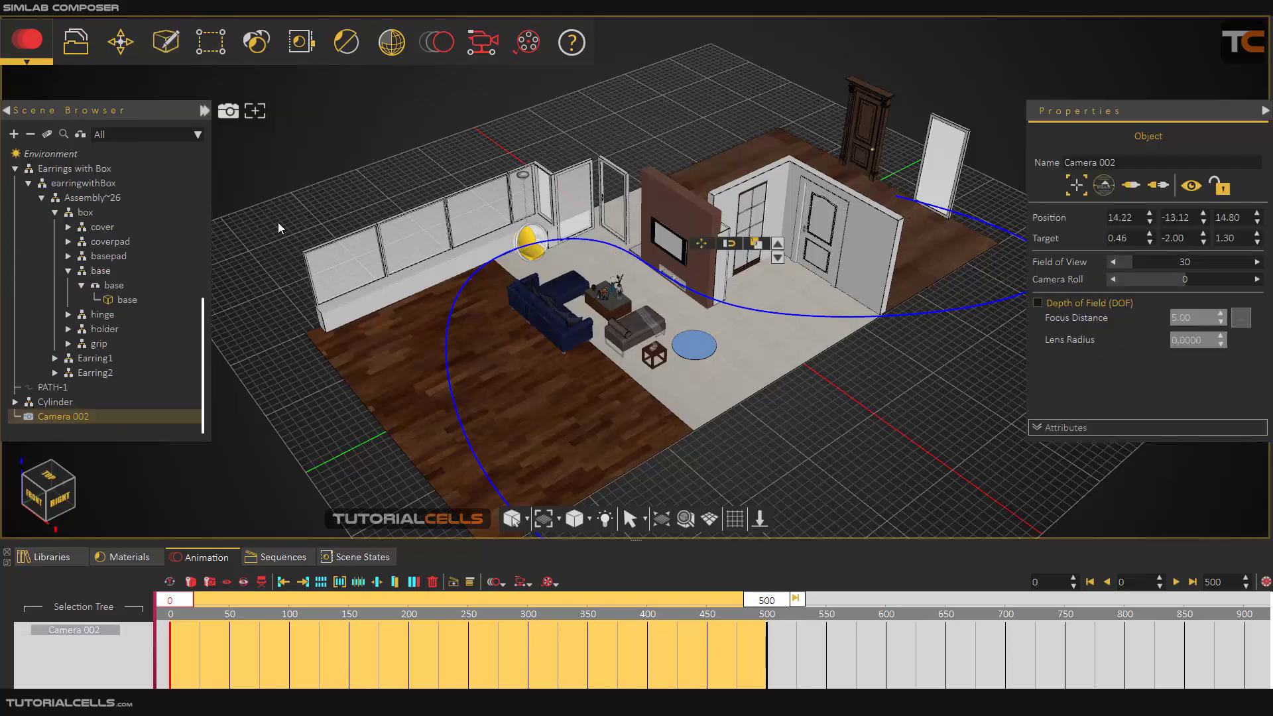
Link the camera to the view, place it at about 7.16, -7.14, 1.06 aimed at 0.87, -6.99, 0.05, and unlink it
click(1134, 189)
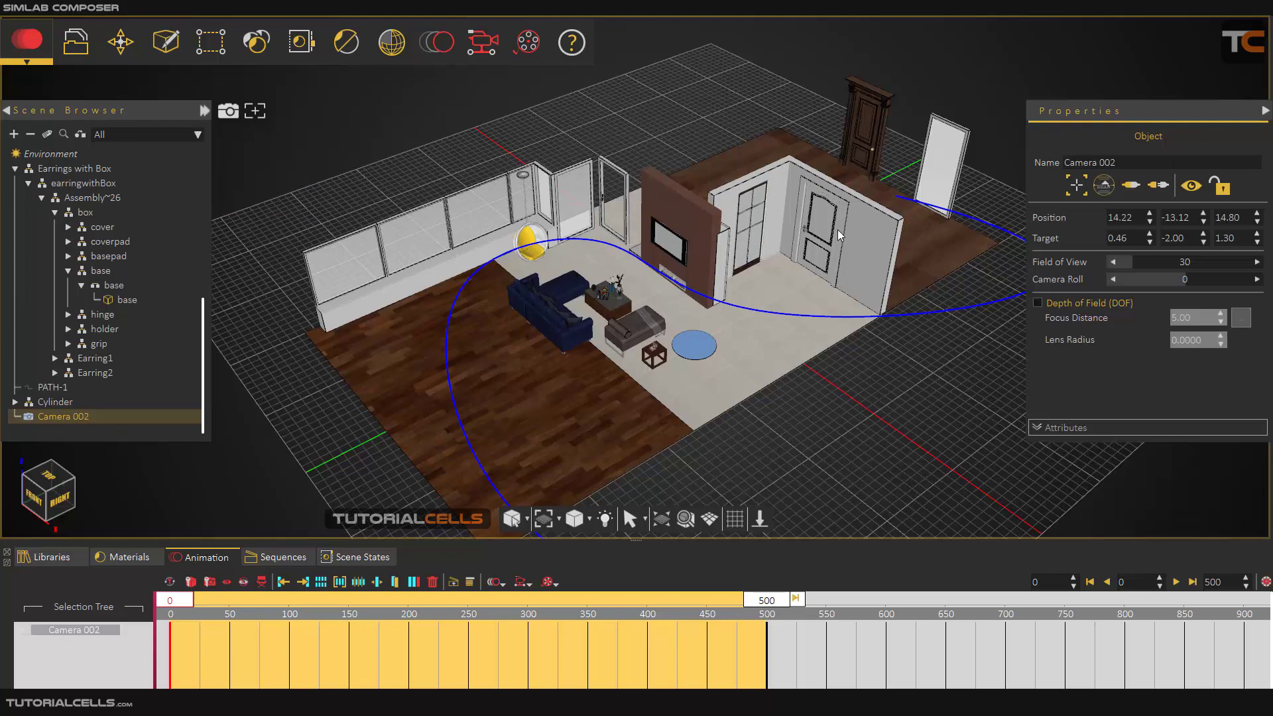
middle_drag(837, 229, 846, 152)
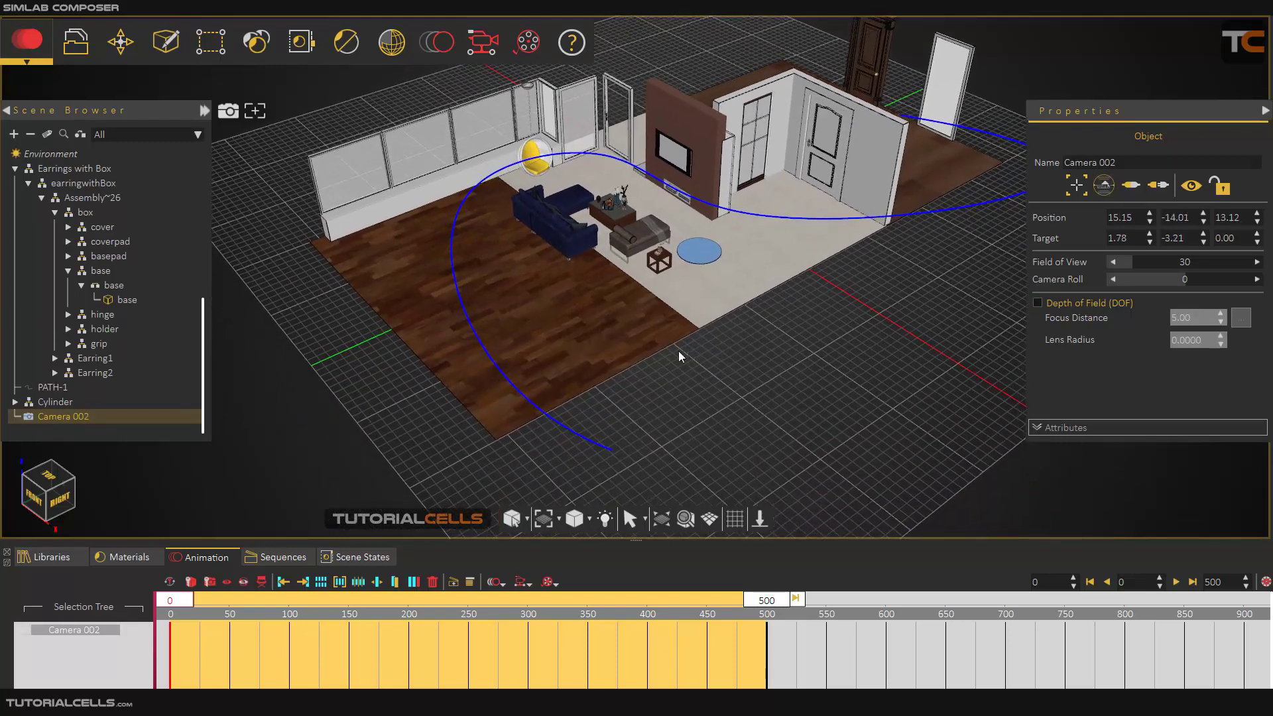
scroll(680, 308, up, 6)
drag(603, 384, 504, 212)
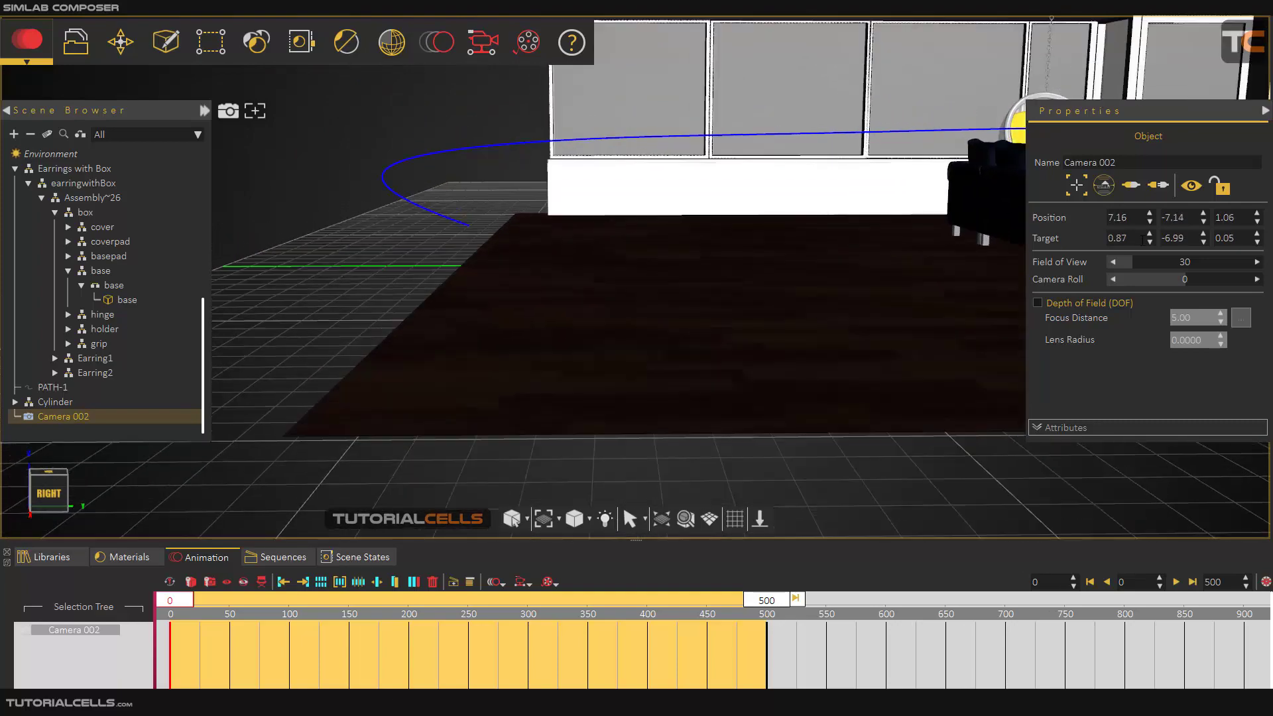
click(1158, 184)
Set up a Follow Path motion for the camera over frames 0–500, with Auto Ease Out at 125 and Auto Ease In at 375
scroll(532, 350, down, 4)
drag(523, 411, 671, 435)
scroll(784, 438, up, 4)
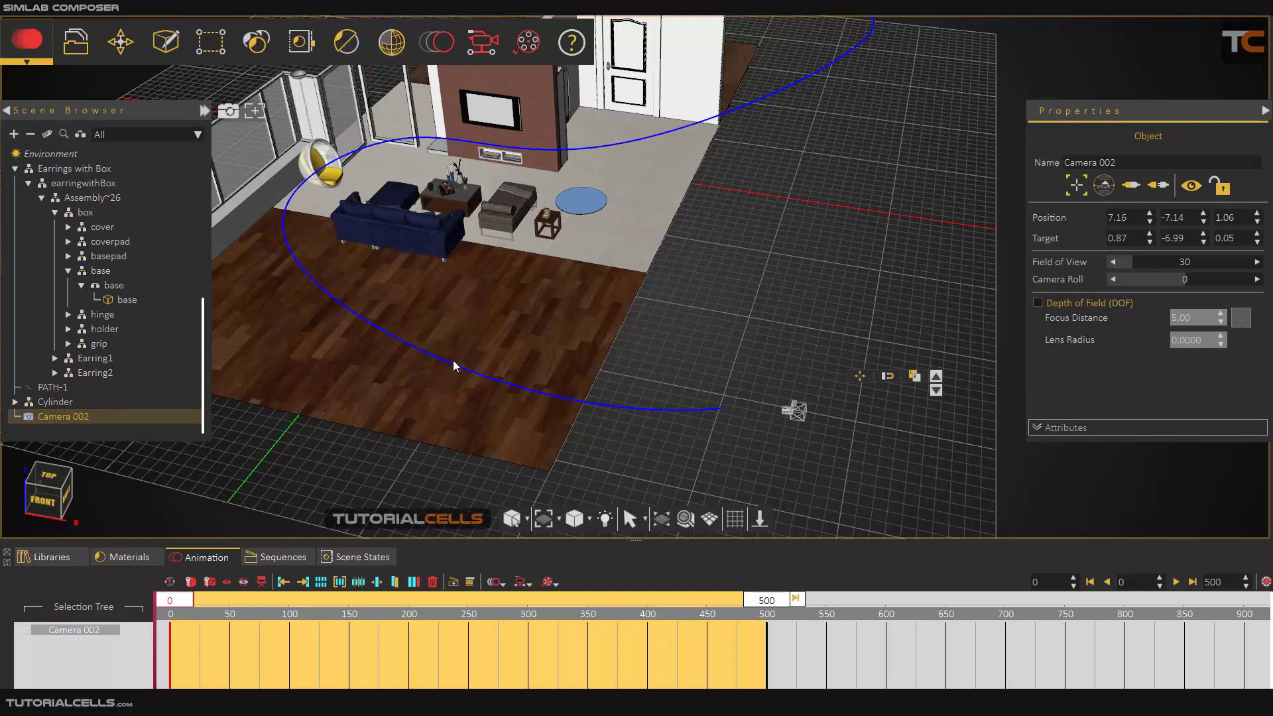
click(437, 42)
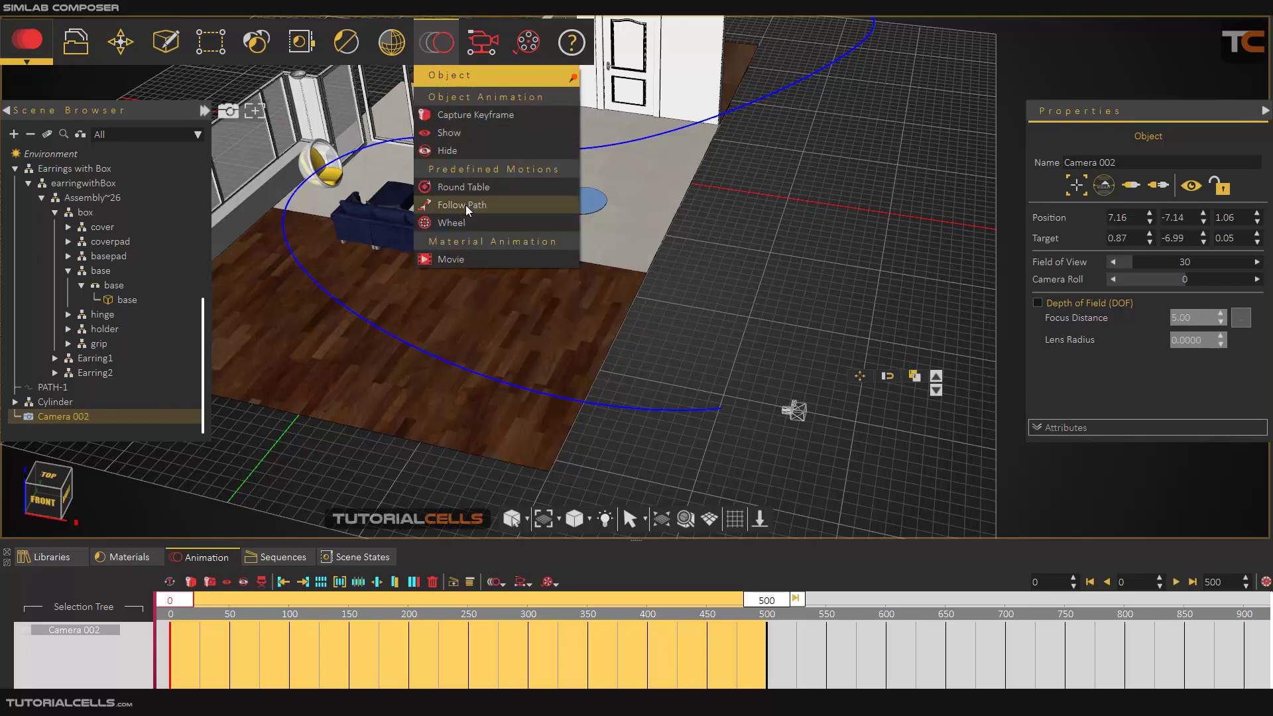
click(467, 210)
drag(671, 321, 710, 219)
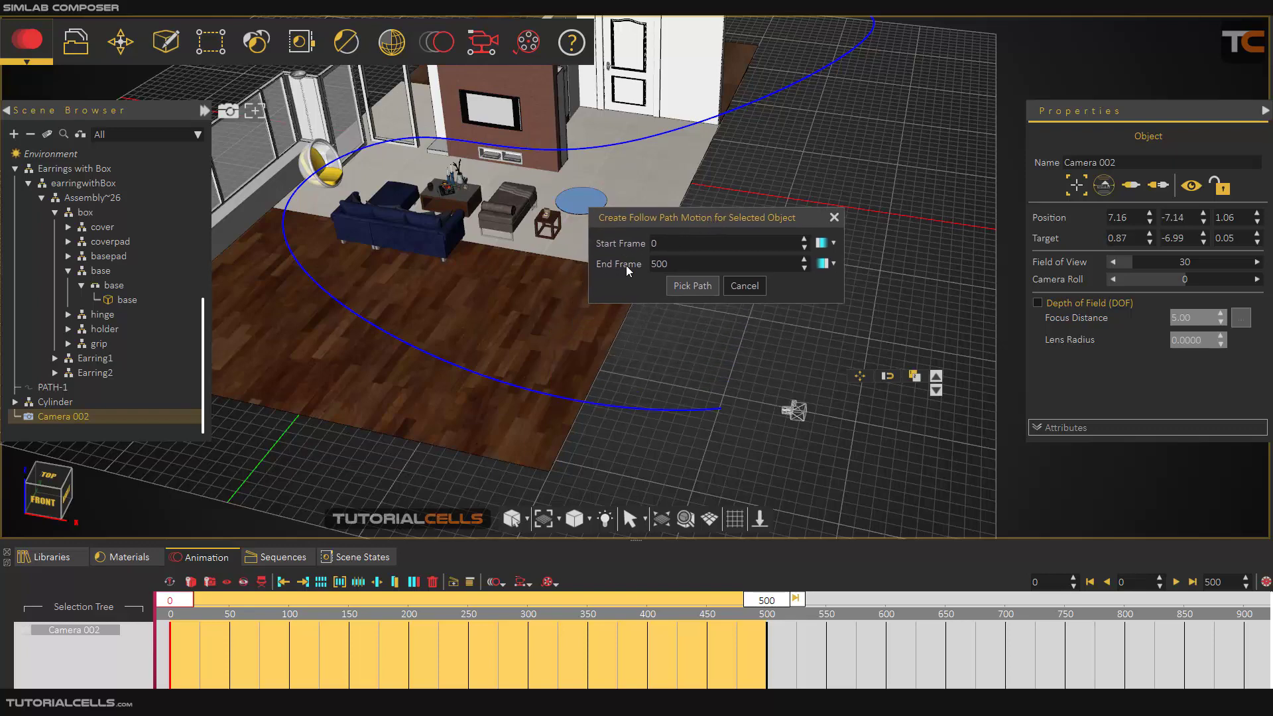
click(825, 256)
click(846, 277)
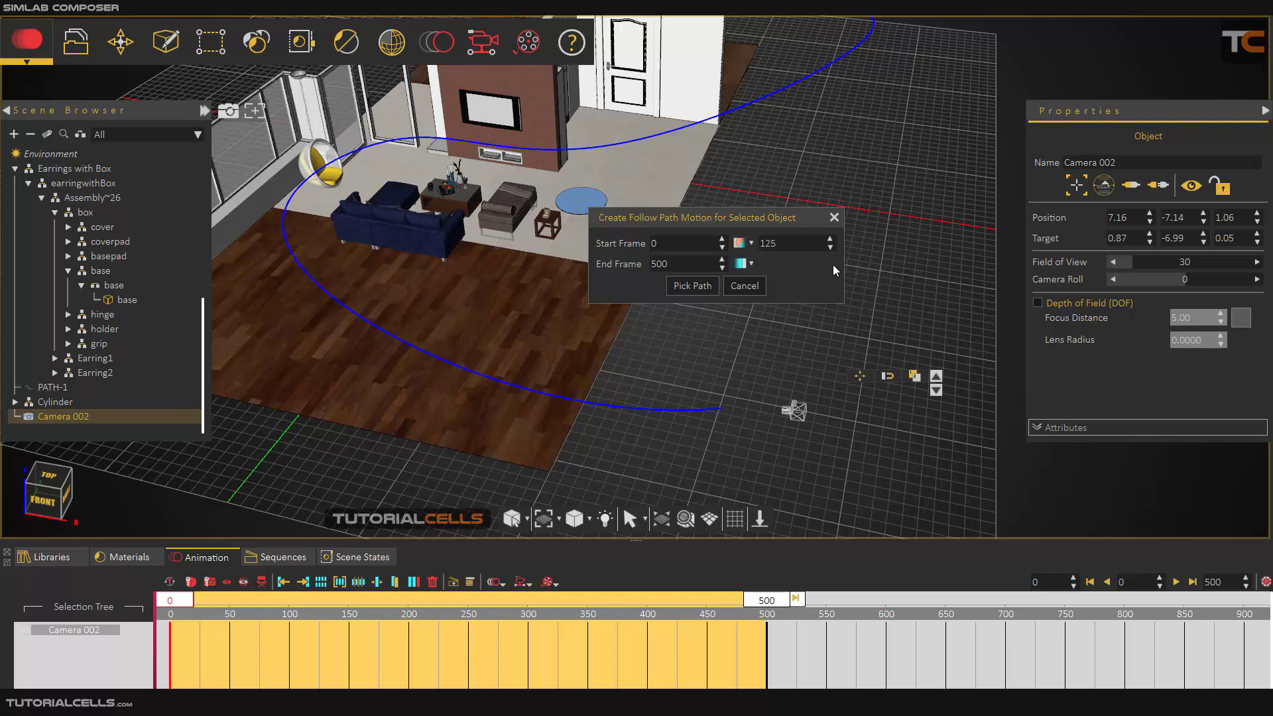
click(752, 262)
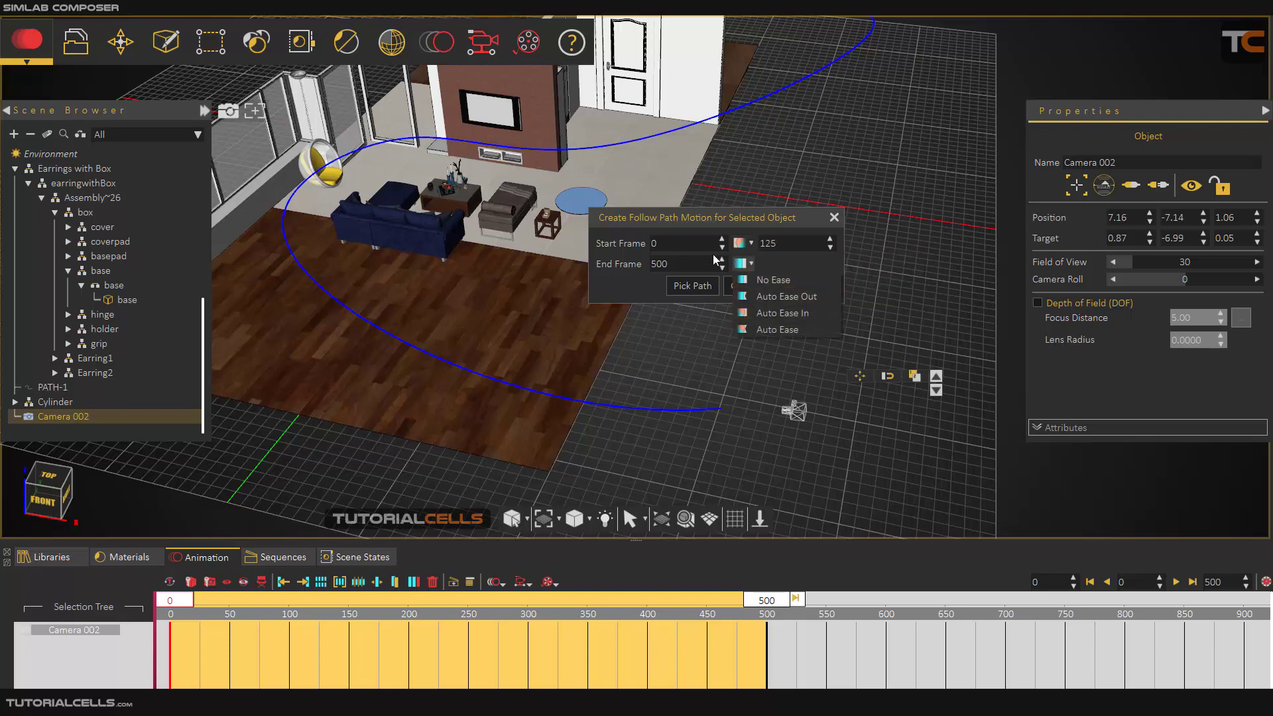
click(768, 311)
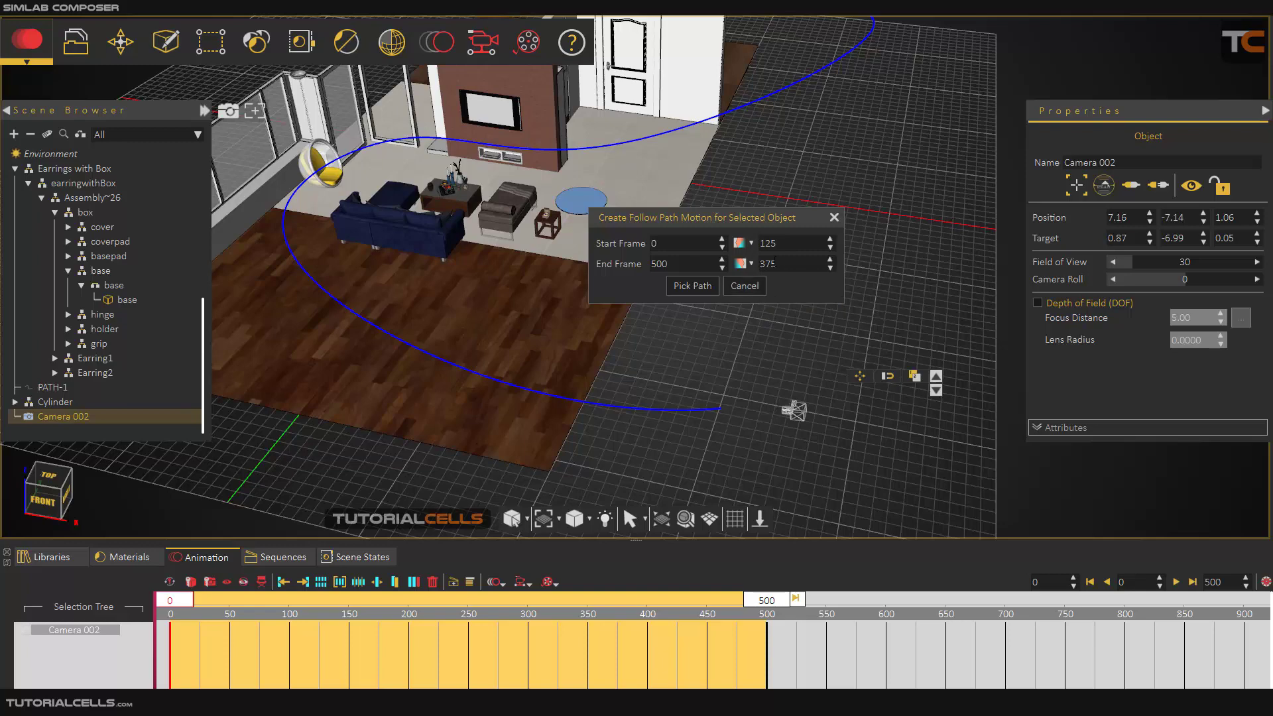
Assign PATH-1 as the path for the camera's Follow Path motion and confirm it
click(700, 288)
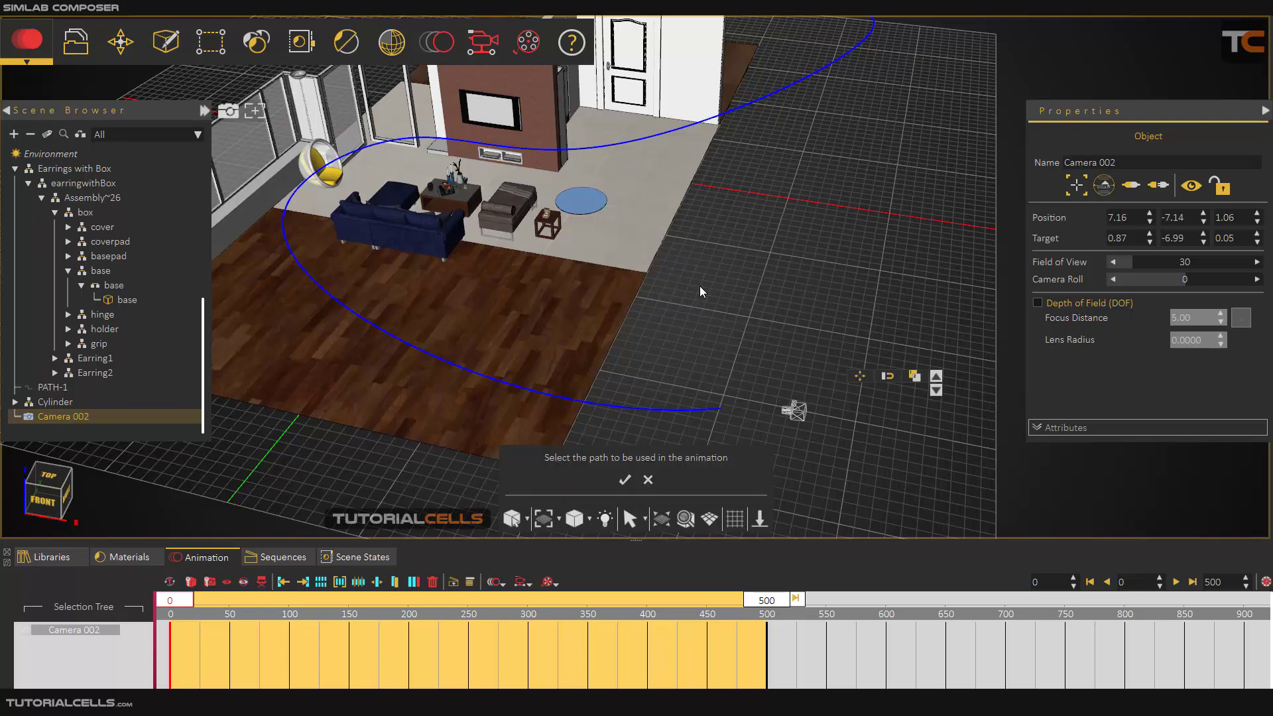
click(37, 391)
click(622, 479)
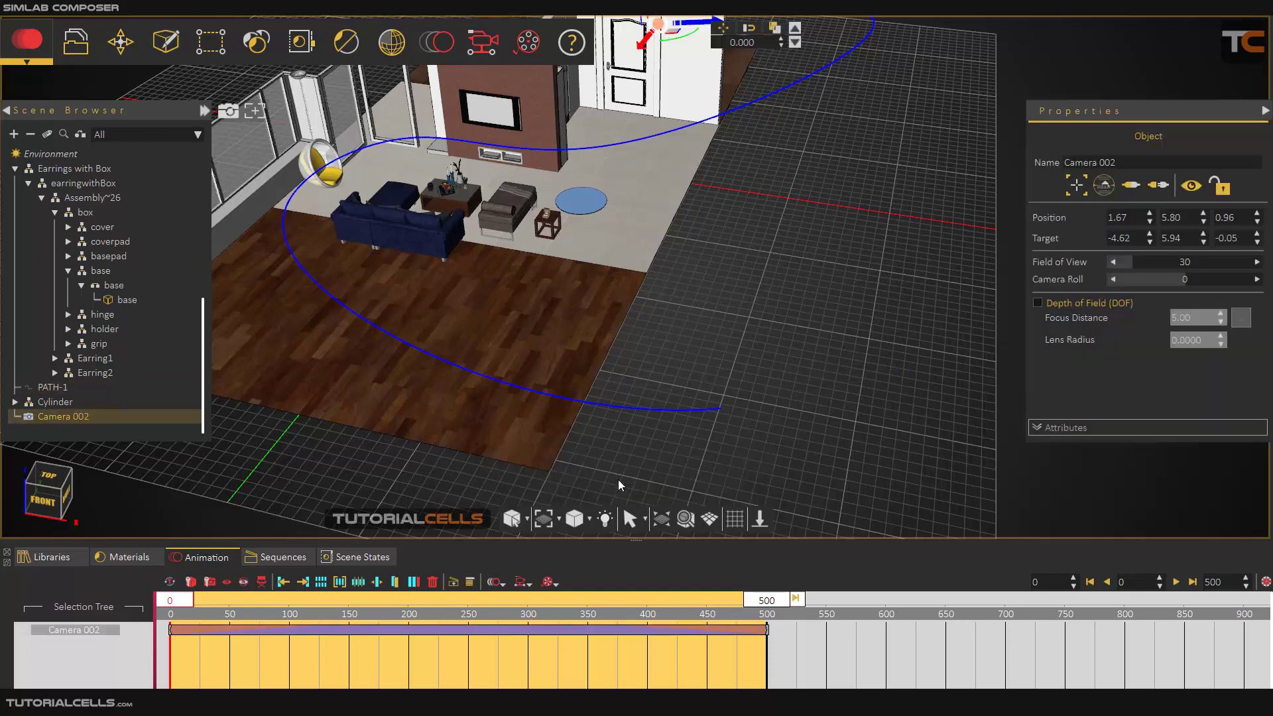
scroll(722, 369, down, 6)
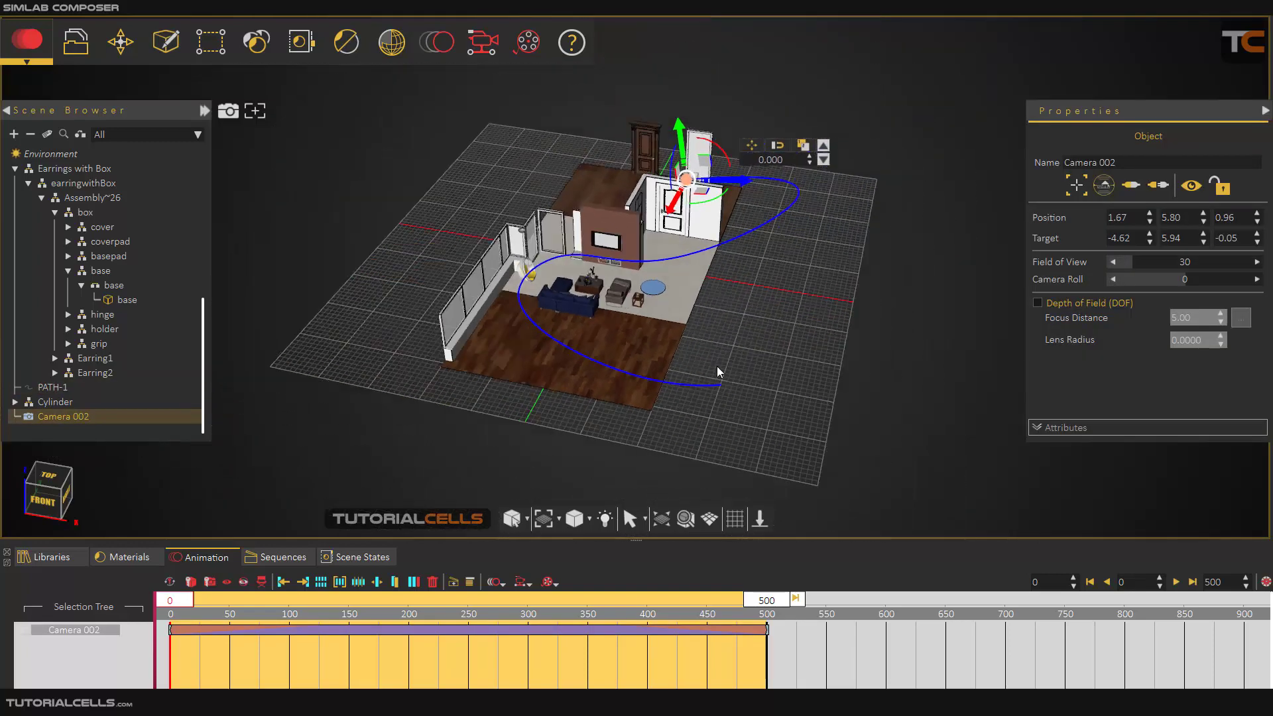
scroll(654, 329, up, 8)
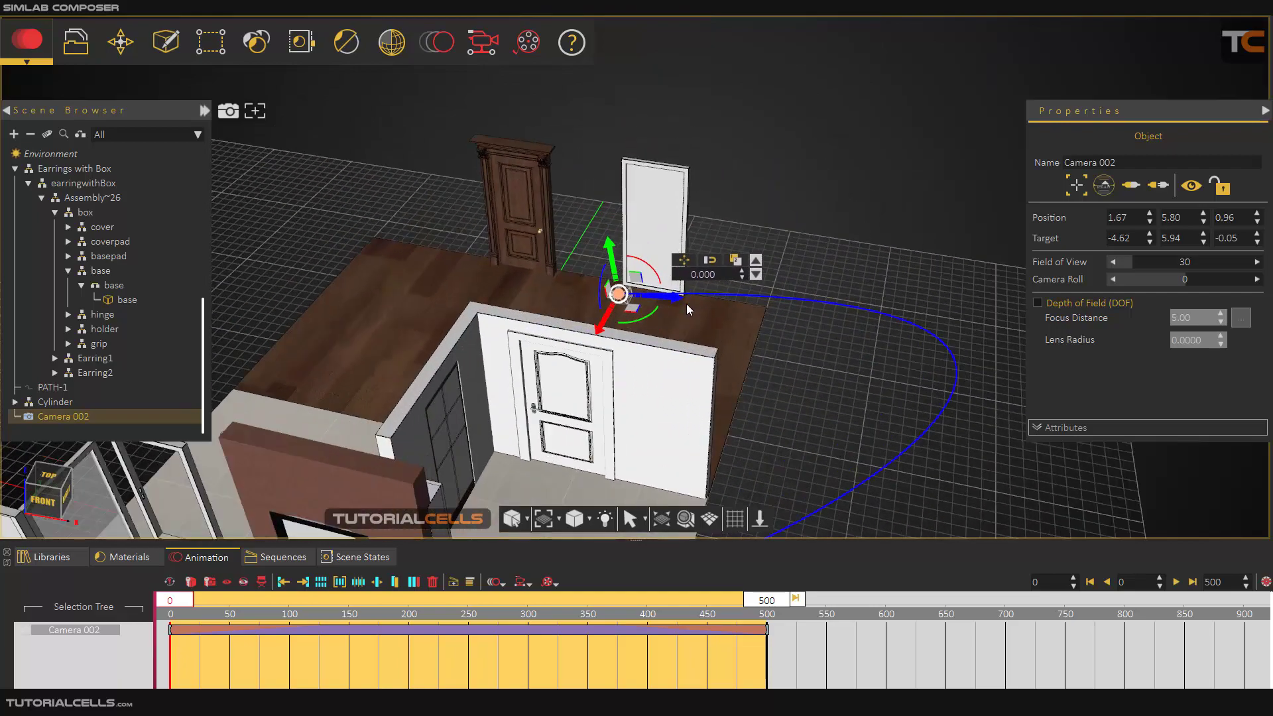
Move the camera near the start of the curved path to about 1.58, 5.80, 1.23
scroll(588, 301, up, 6)
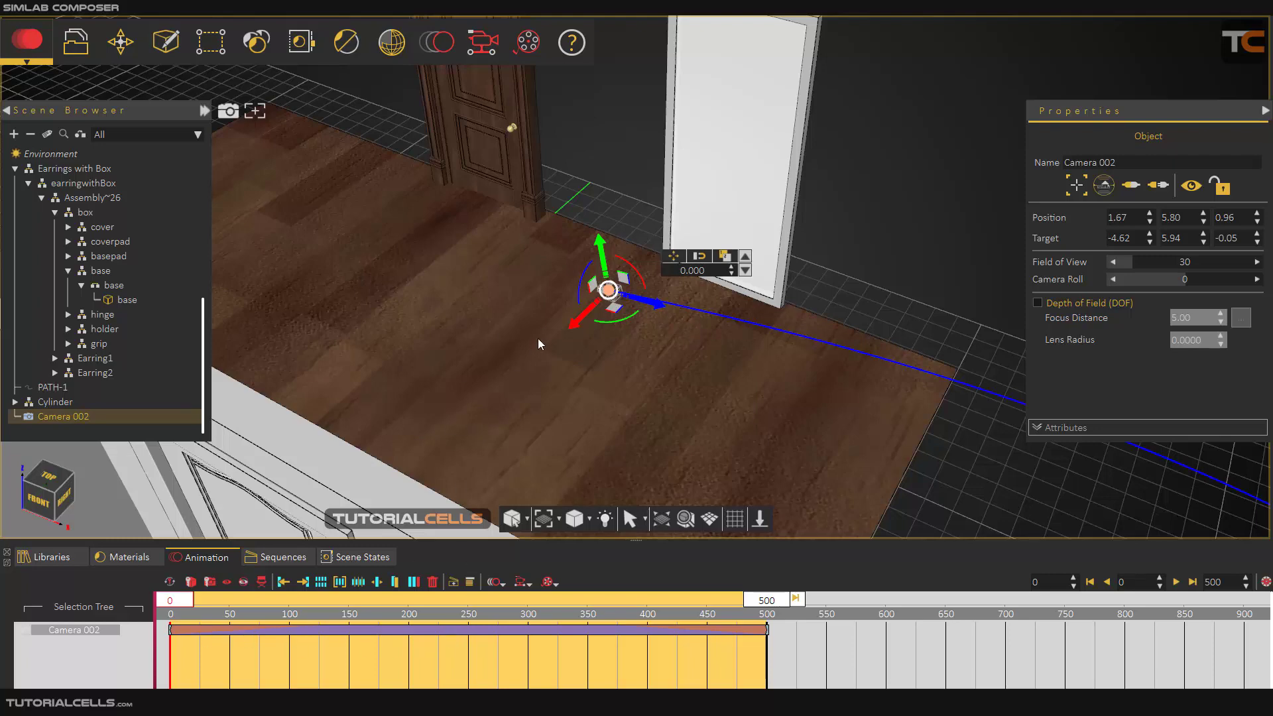
click(942, 219)
scroll(942, 219, down, 5)
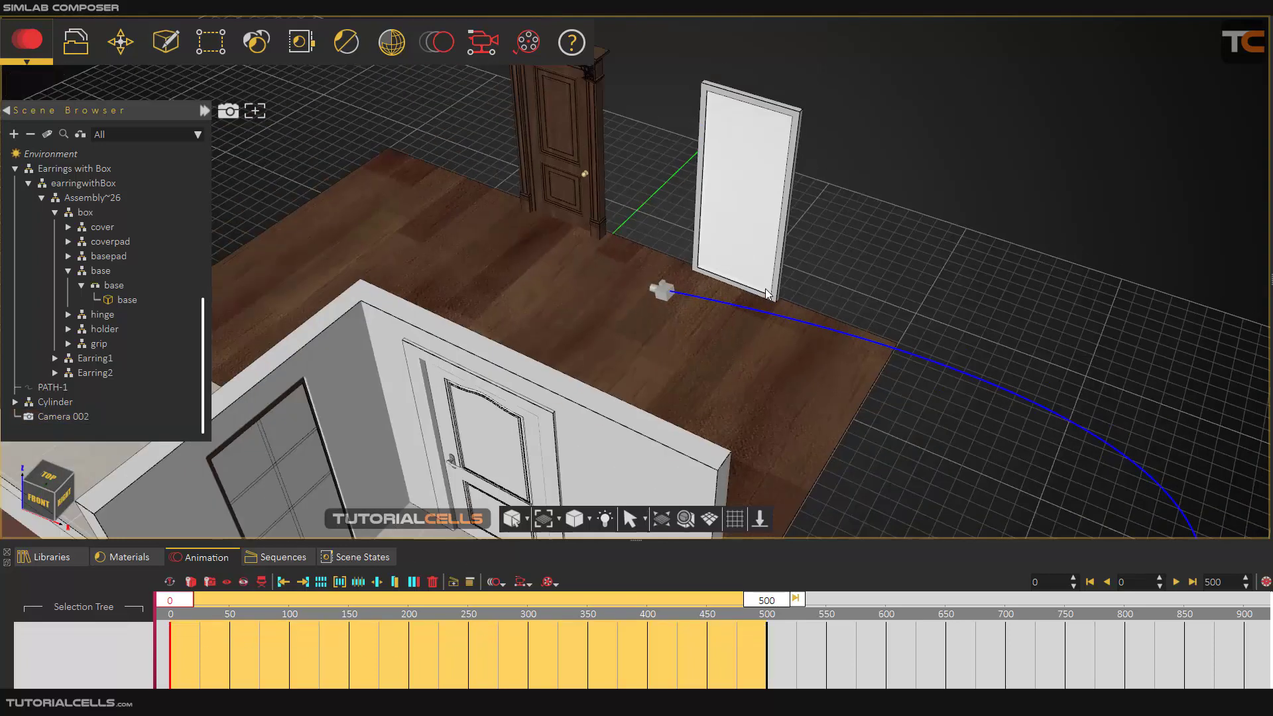
scroll(734, 296, up, 5)
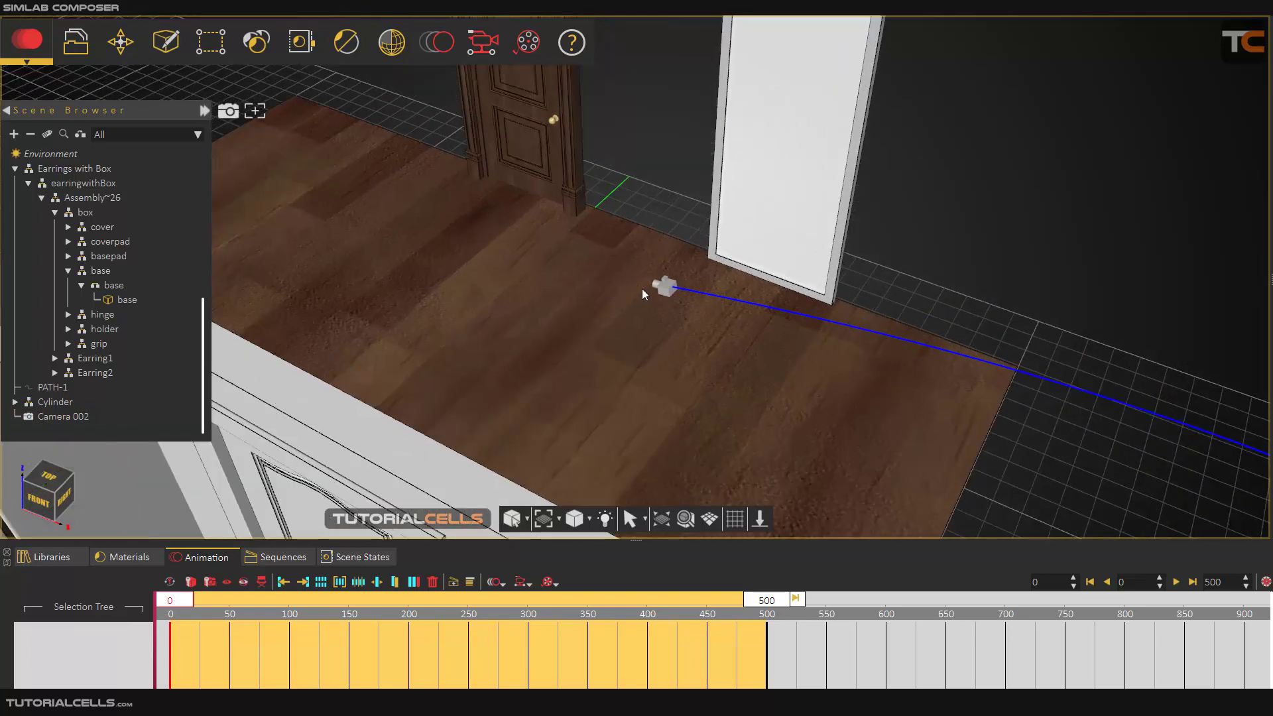
click(63, 418)
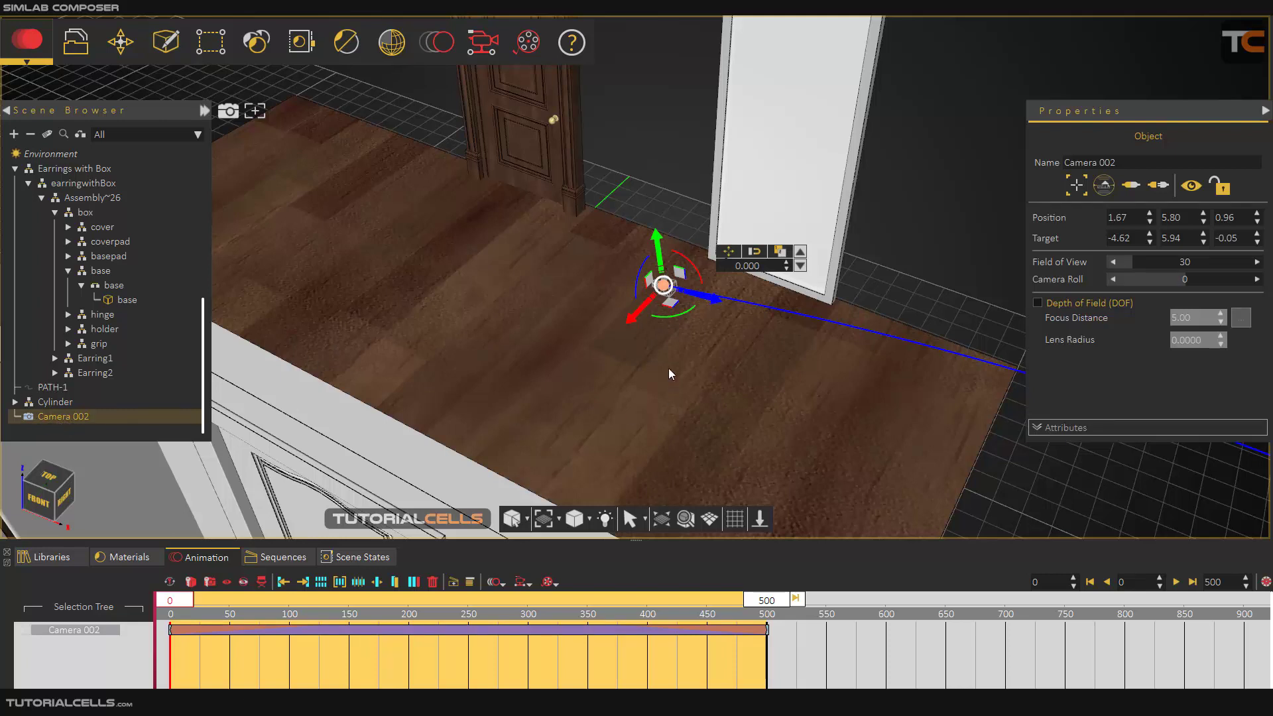
drag(711, 302, 706, 298)
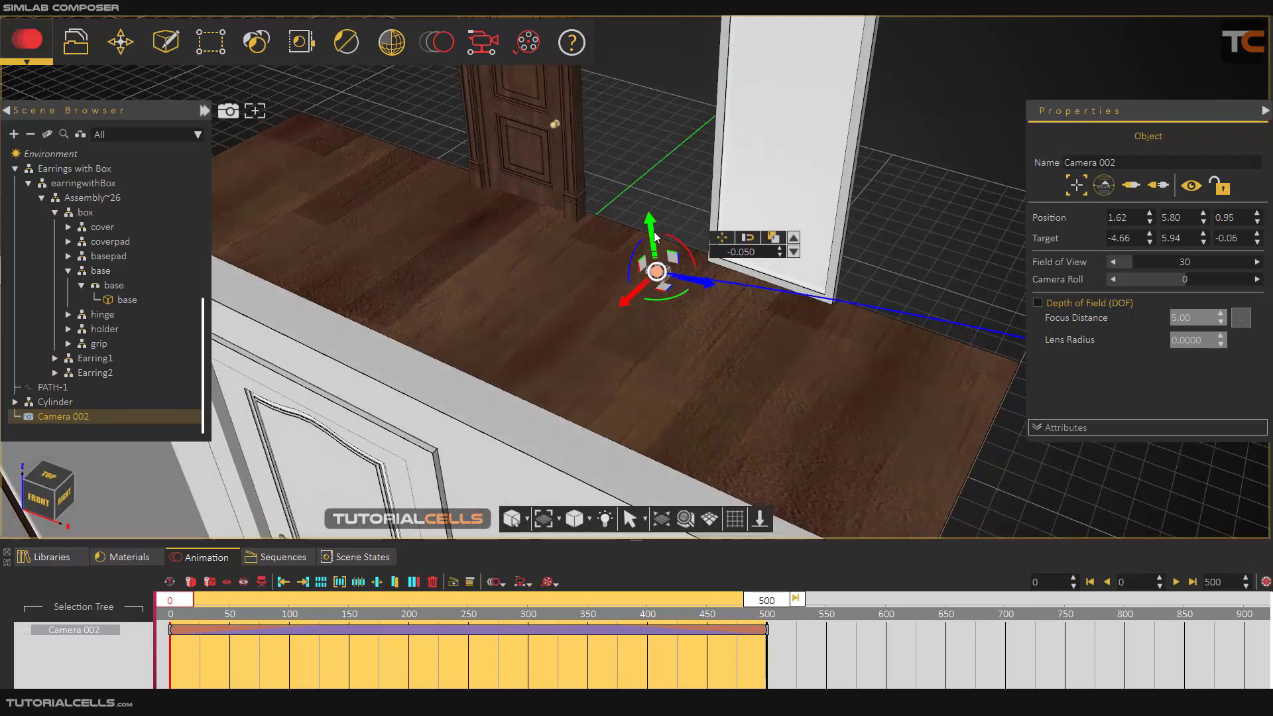
drag(650, 260, 646, 230)
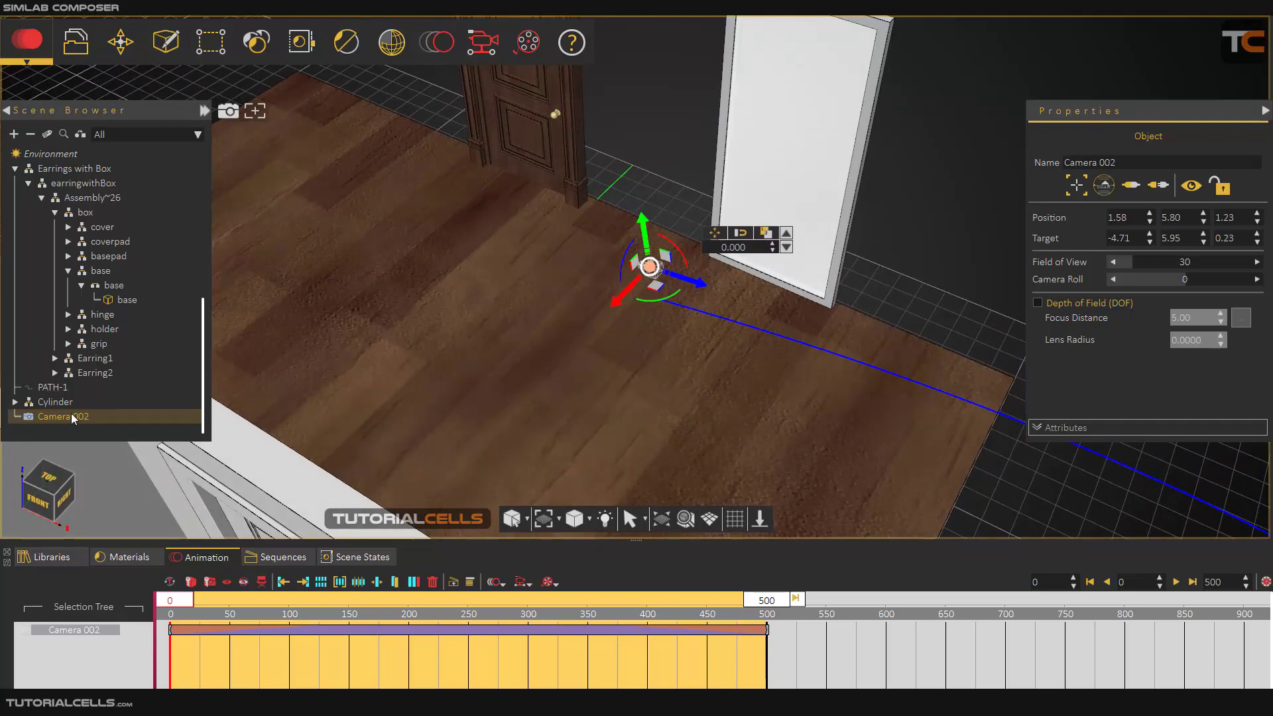
Delete the camera's Follow Path motion and turn the camera around at about 1.47, 5.80, 1.22, aimed at 7.76, 5.82, 2.22
click(435, 634)
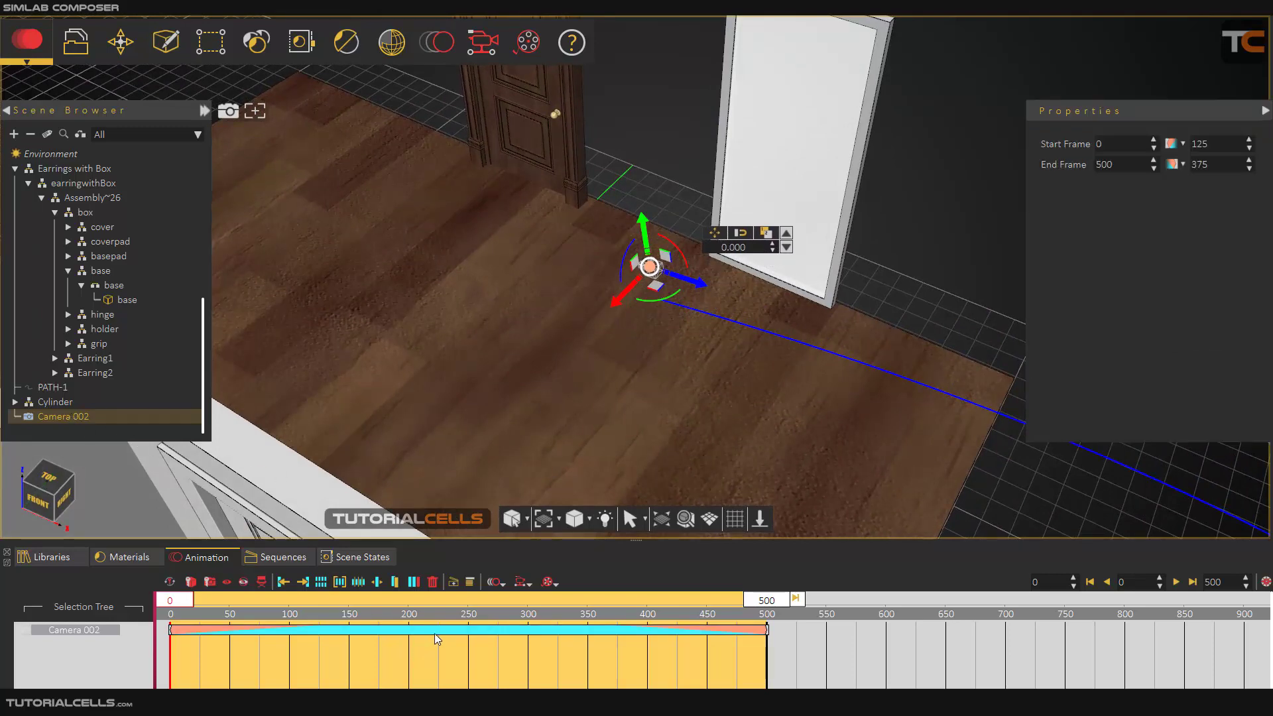
key(Delete)
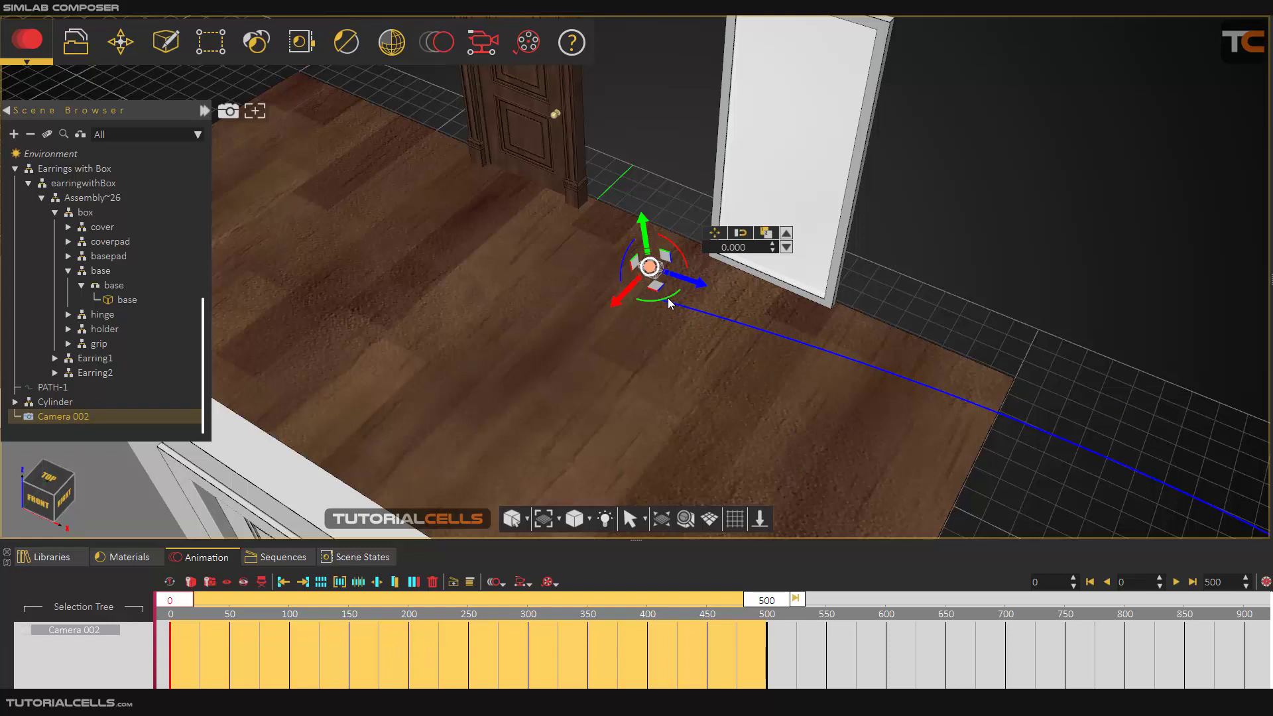
drag(669, 302, 553, 284)
drag(696, 294, 683, 305)
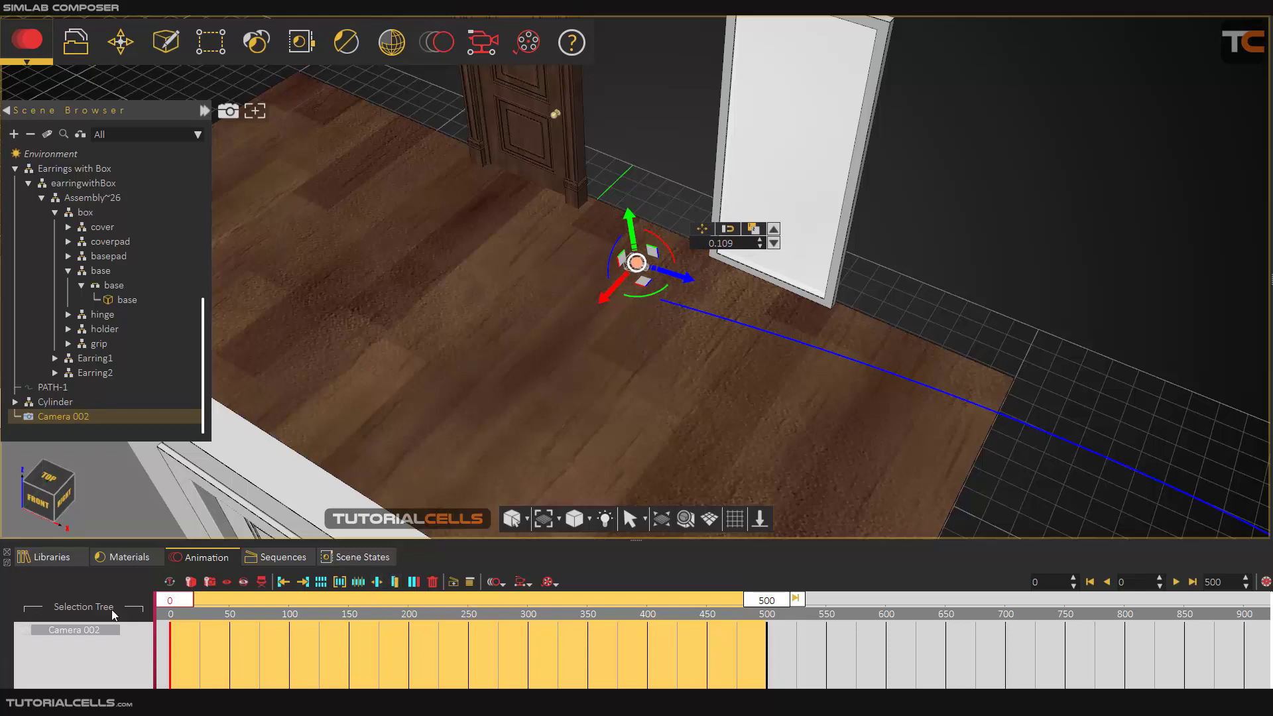
click(69, 418)
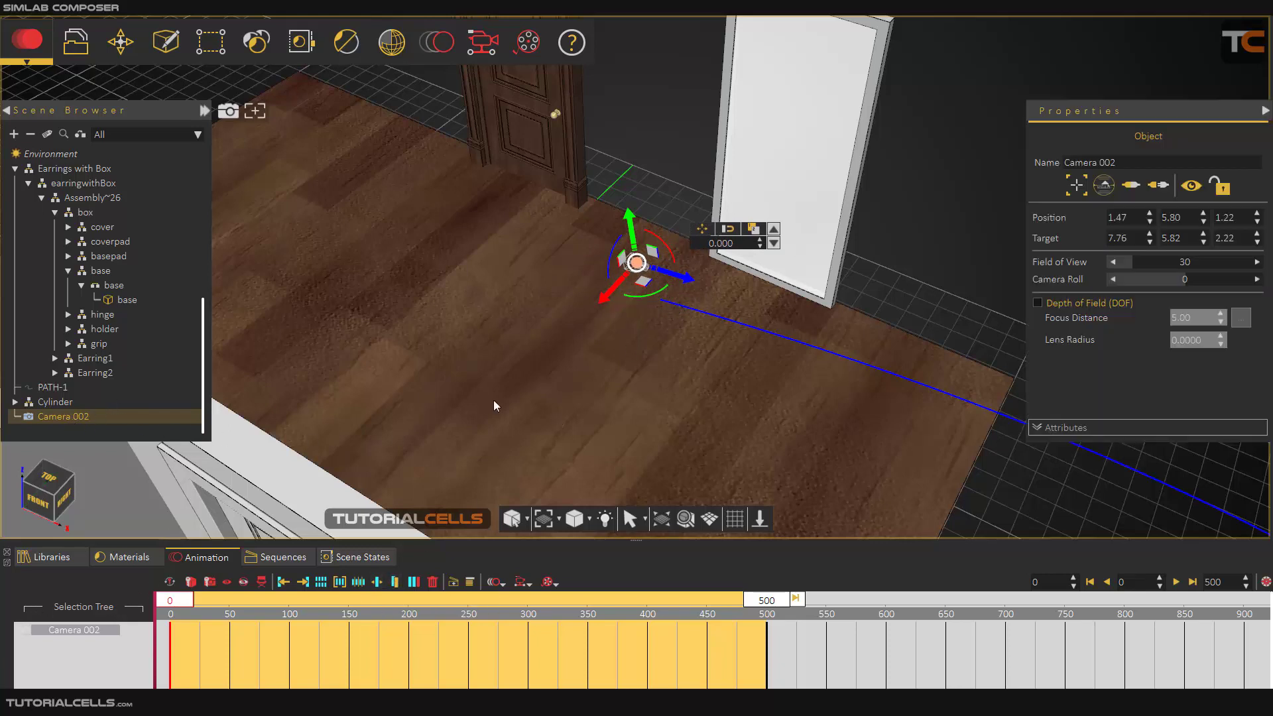
Link the camera to the view, reposition it at about 1.51, 5.80, 0.96 aimed at 7.80, 5.82, 1.96, and unlink it
click(1131, 187)
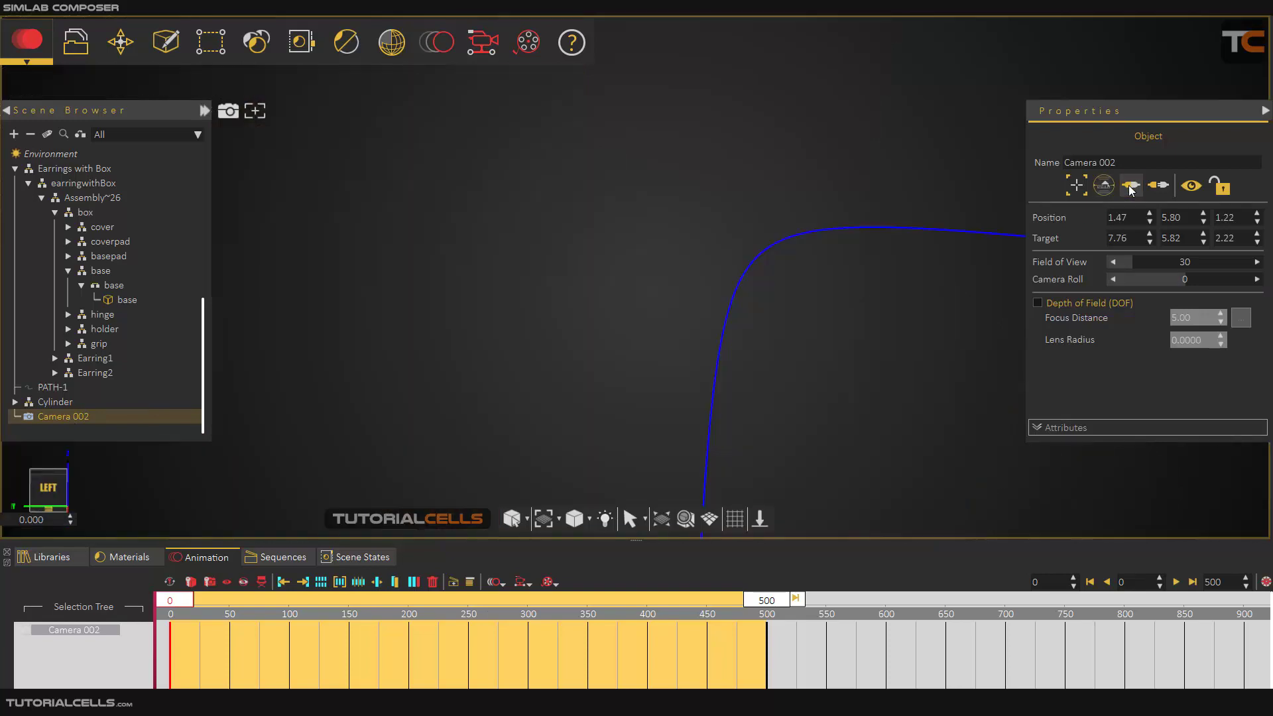
middle_drag(865, 372, 861, 340)
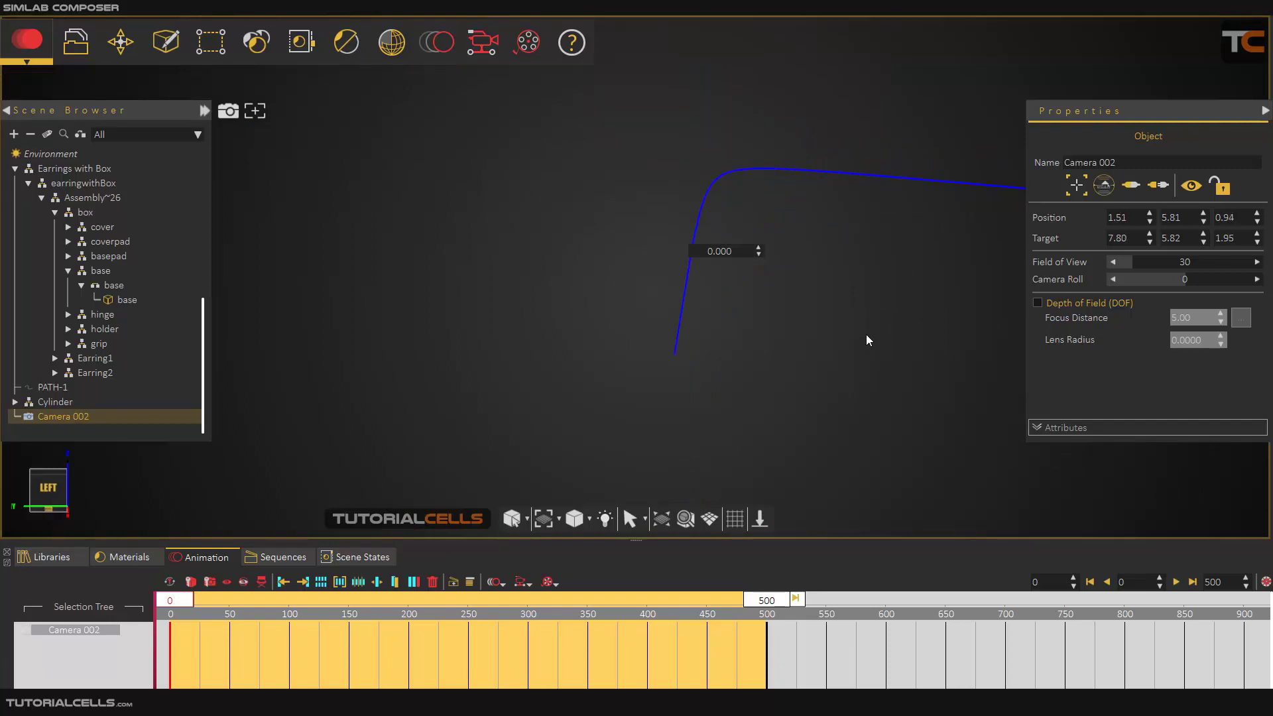
middle_drag(804, 396, 809, 391)
click(1158, 190)
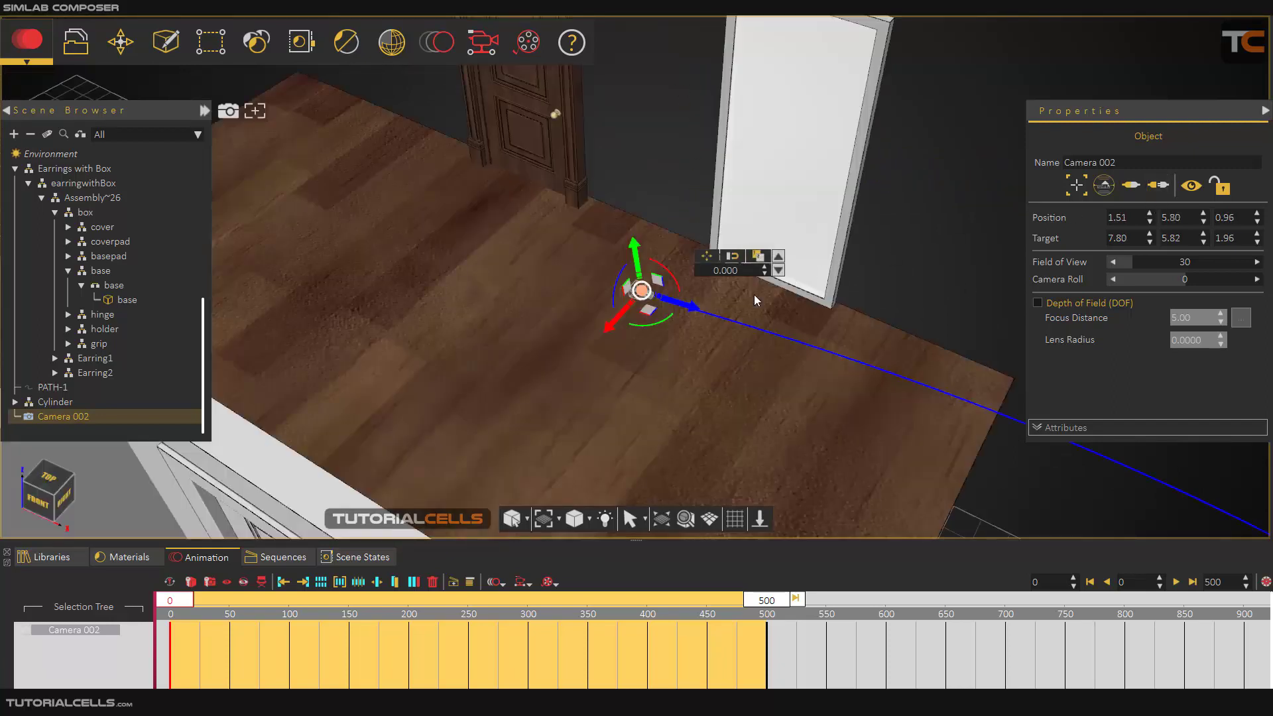
Create a Follow Path motion for the camera over frames 0–500 along PATH-1 and confirm its orientation
click(436, 42)
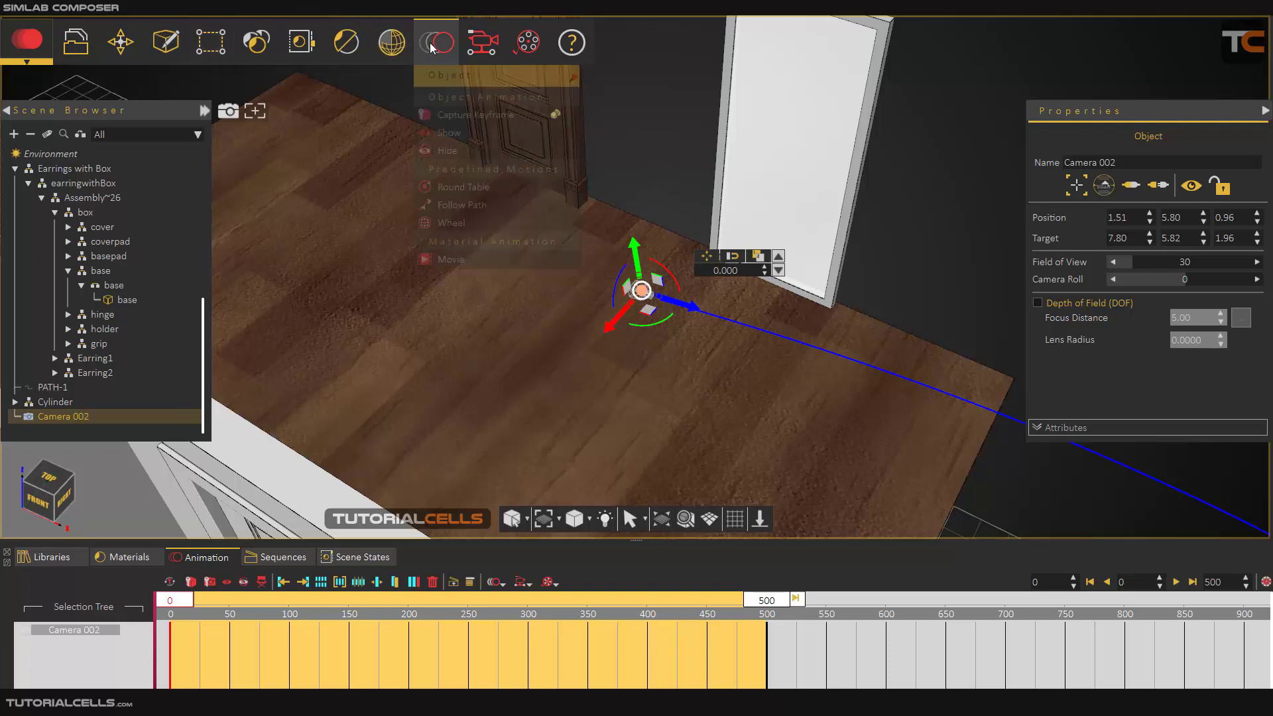
click(462, 205)
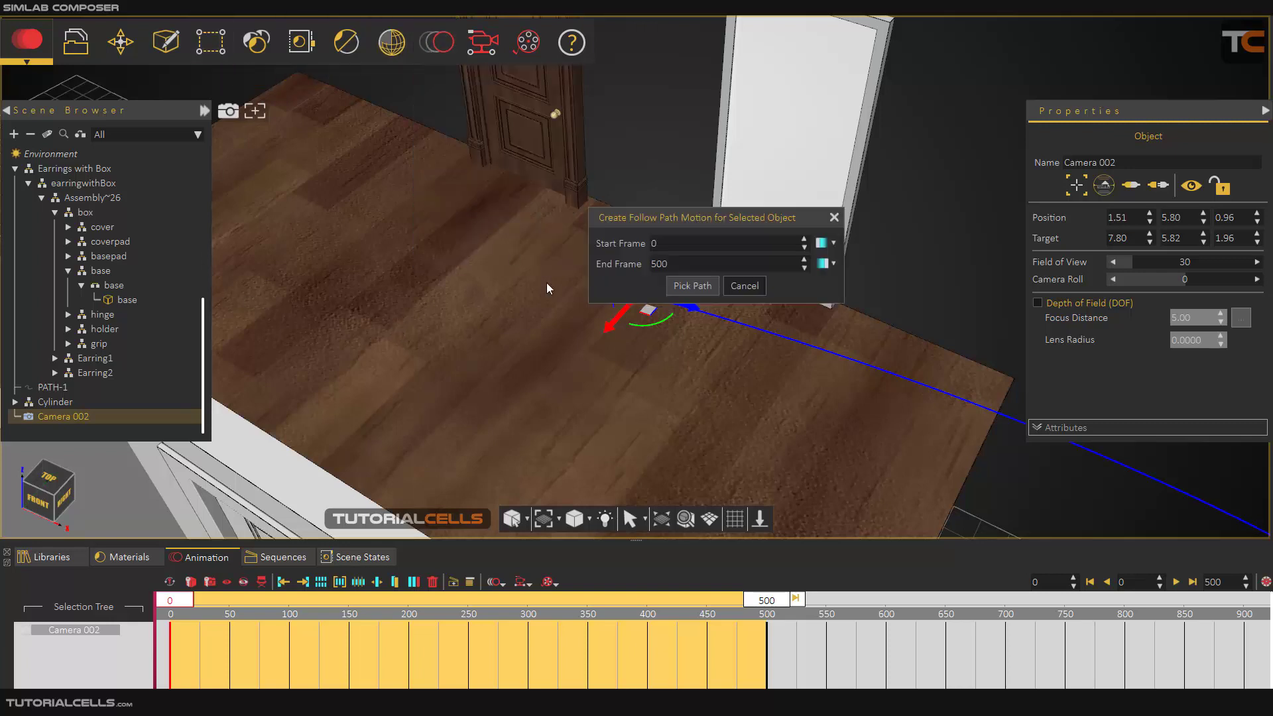
click(688, 286)
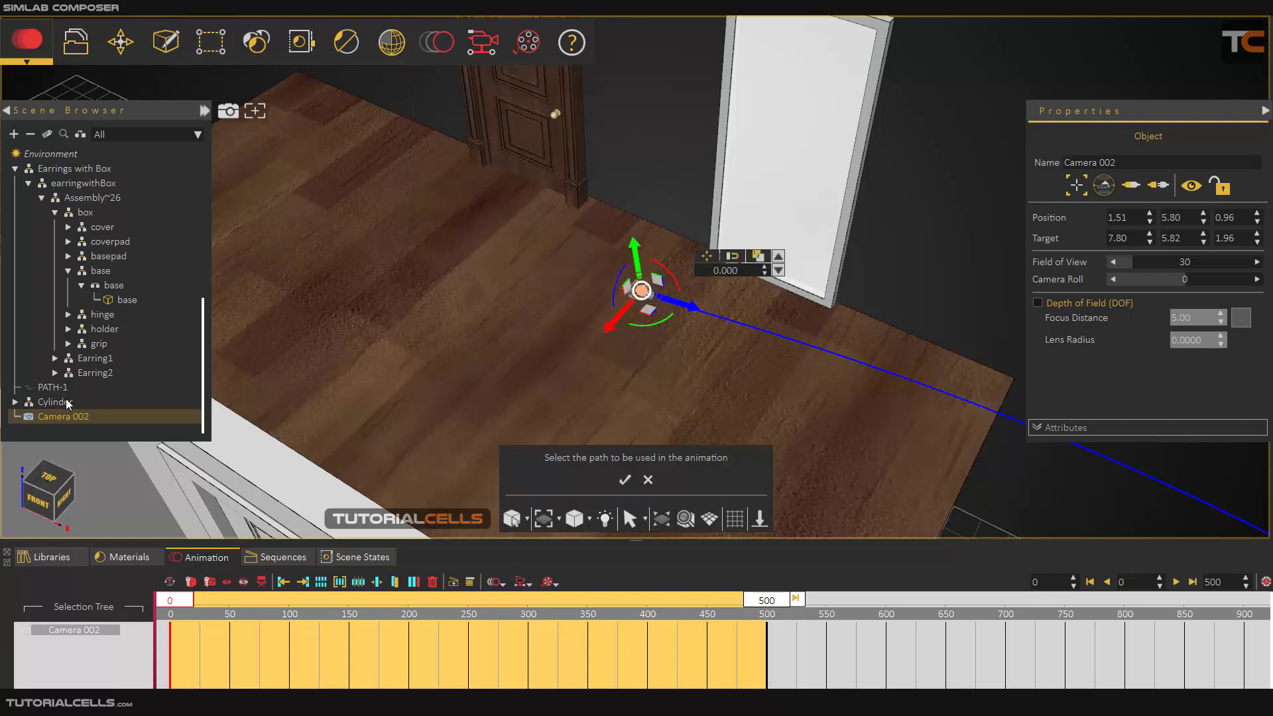
click(55, 388)
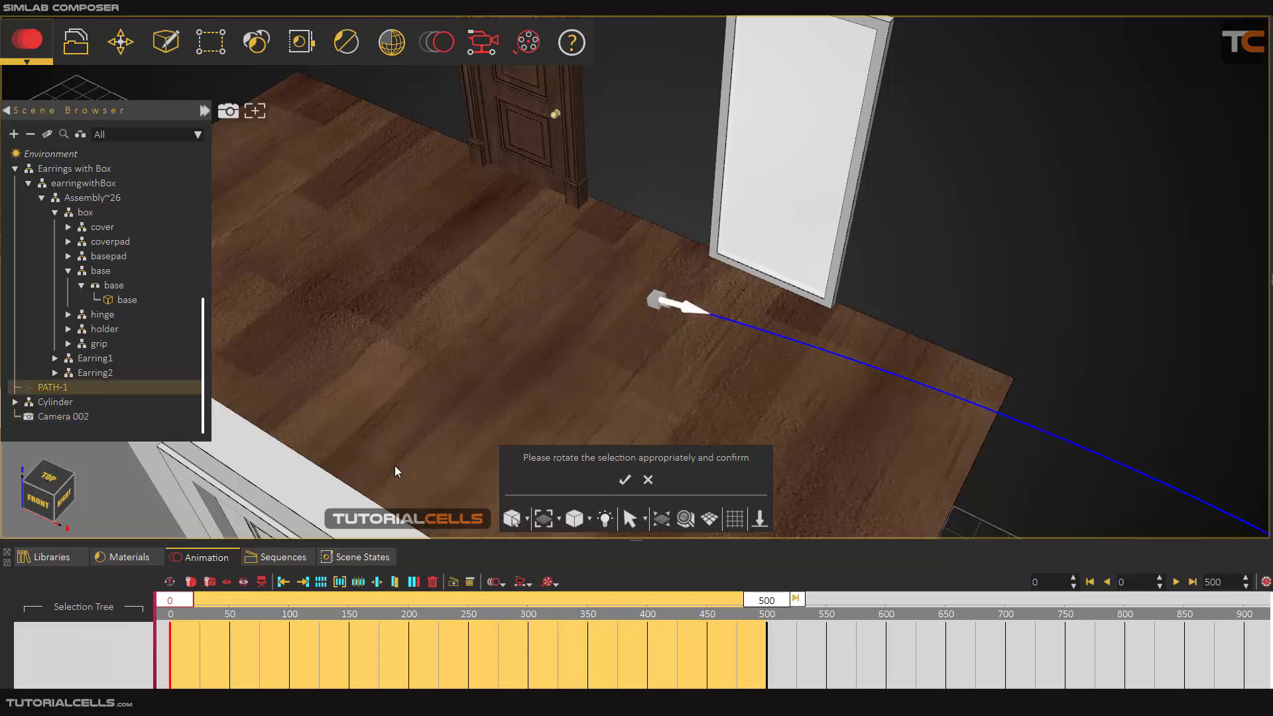
click(624, 480)
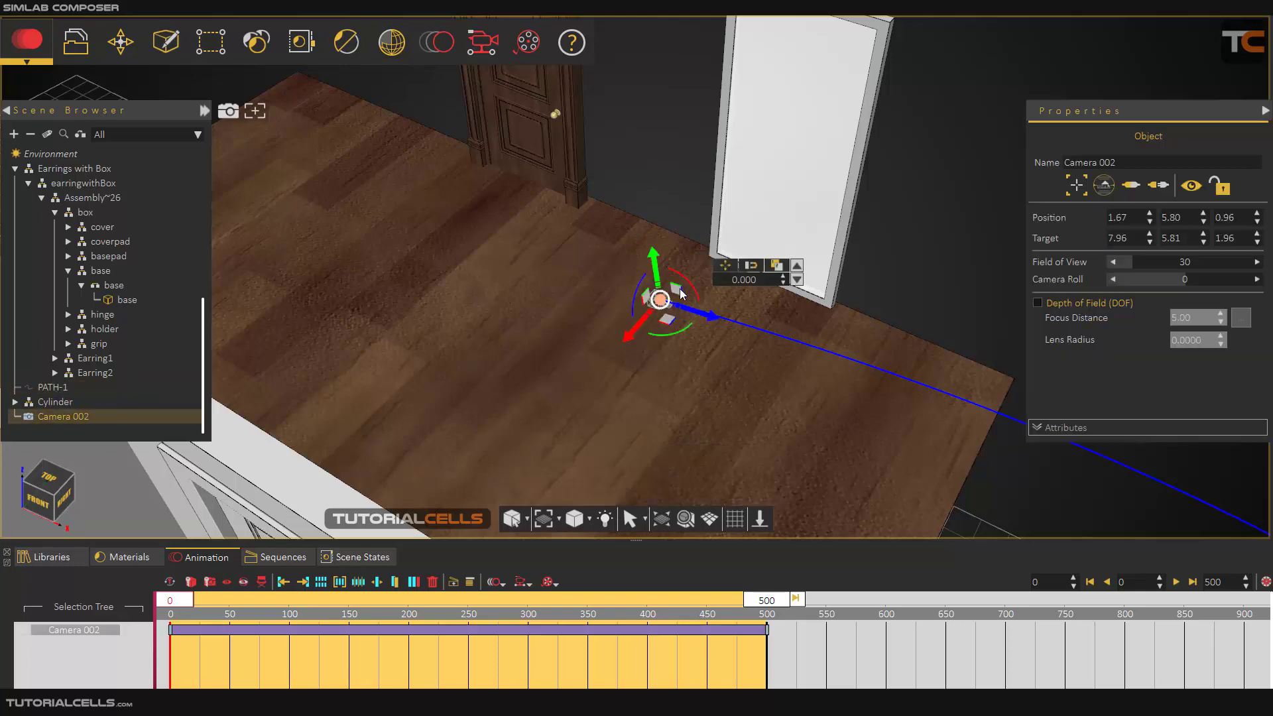
Play the camera's motion along the path from a whole-room overview, stop it and return to frame 0
scroll(754, 310, down, 10)
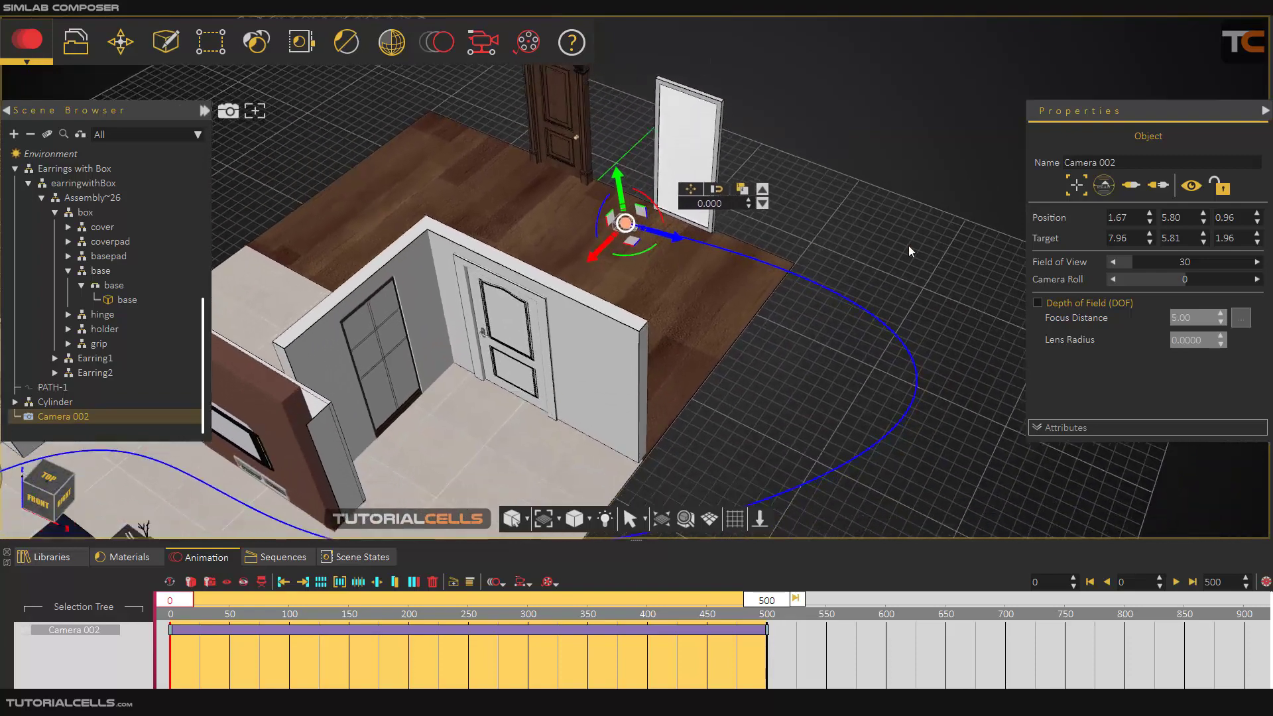
click(1176, 582)
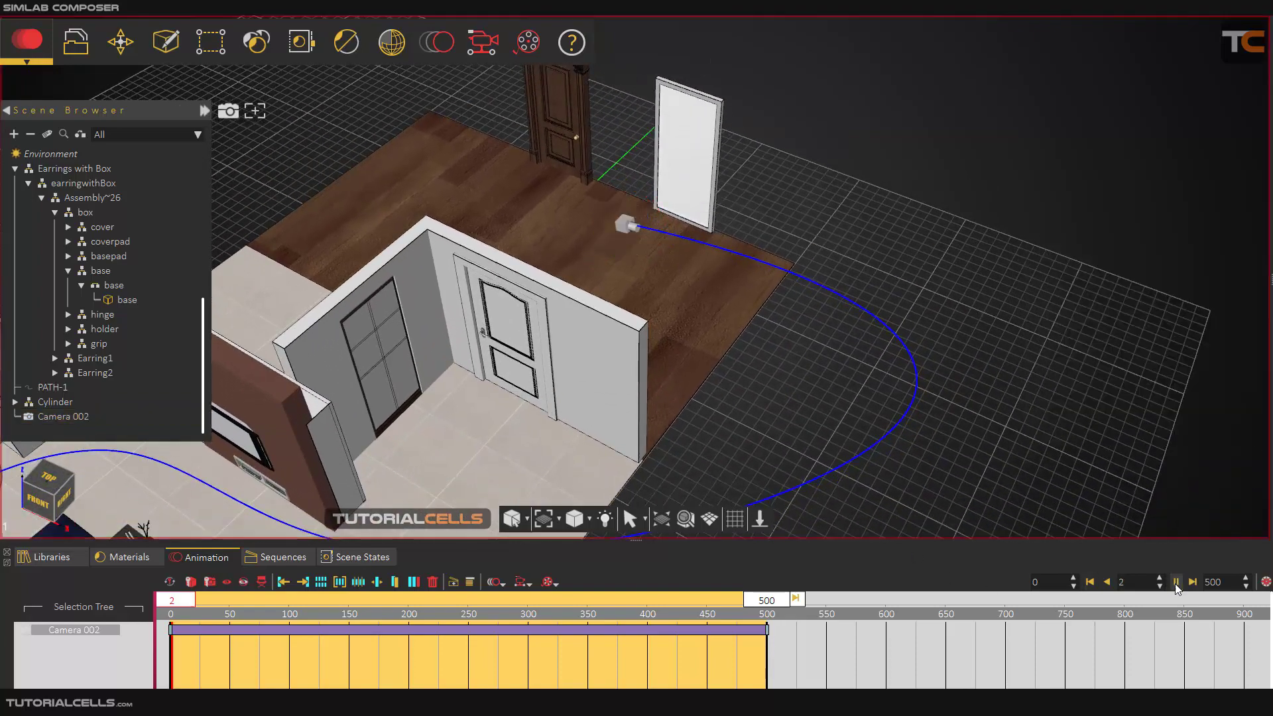
scroll(814, 411, down, 10)
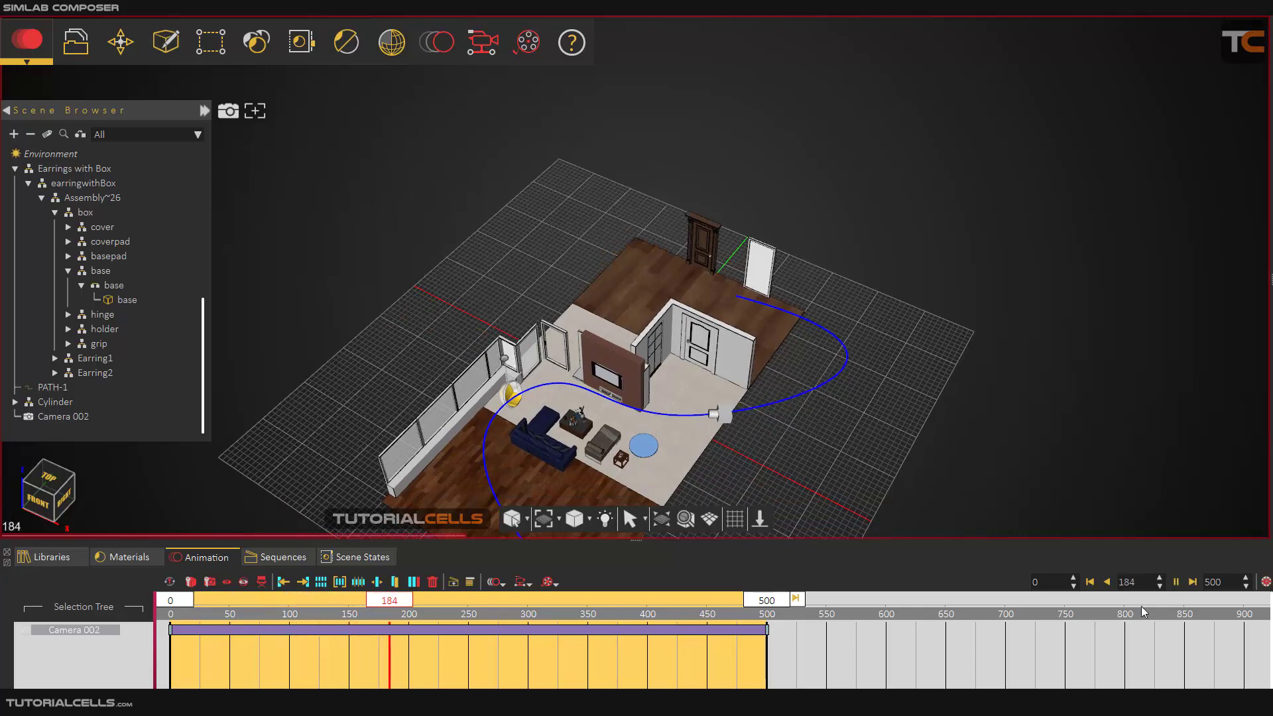
click(1177, 584)
click(1090, 582)
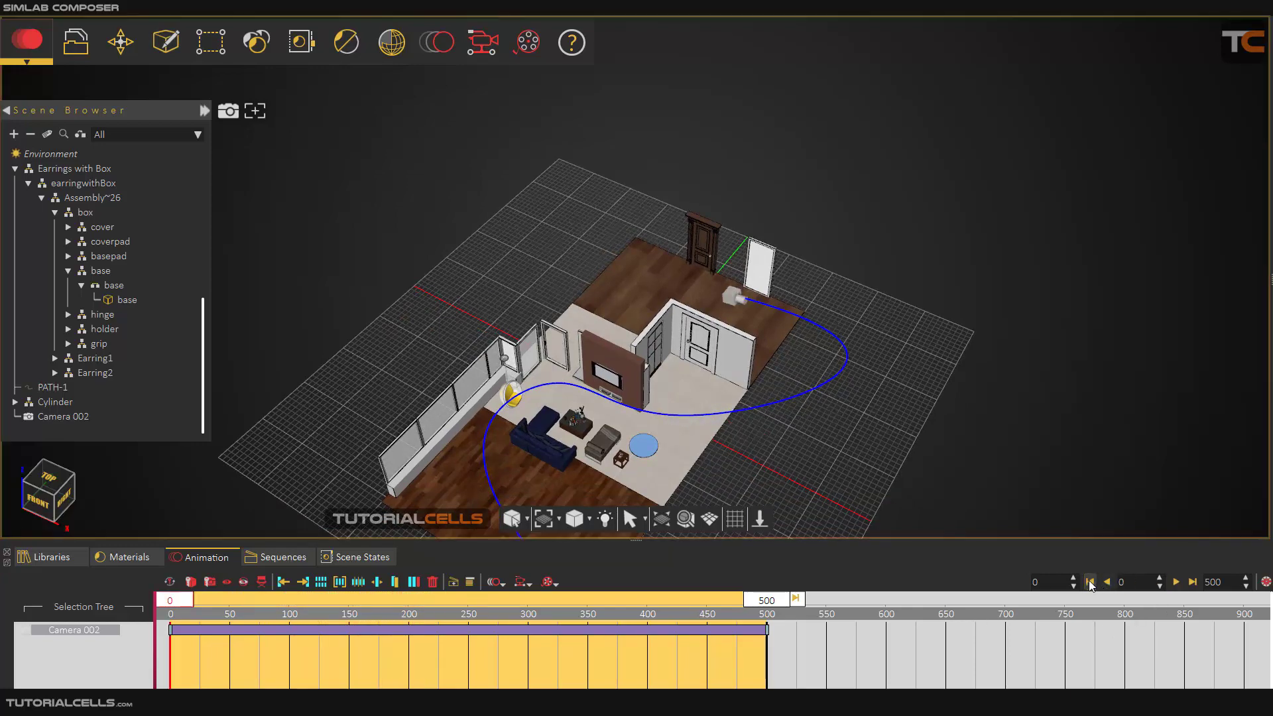
Link the camera to the view, play the motion from its viewpoint, return to frame 0 and unlink the camera
click(80, 417)
click(1132, 188)
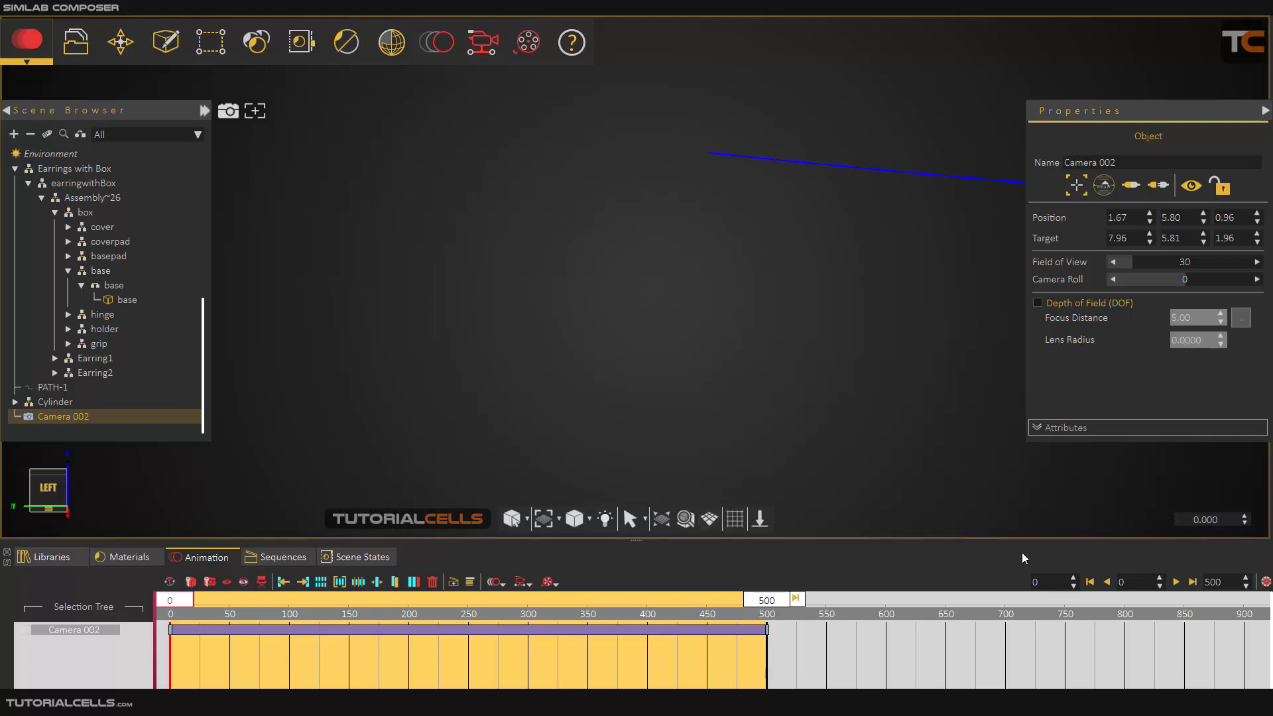
click(1176, 582)
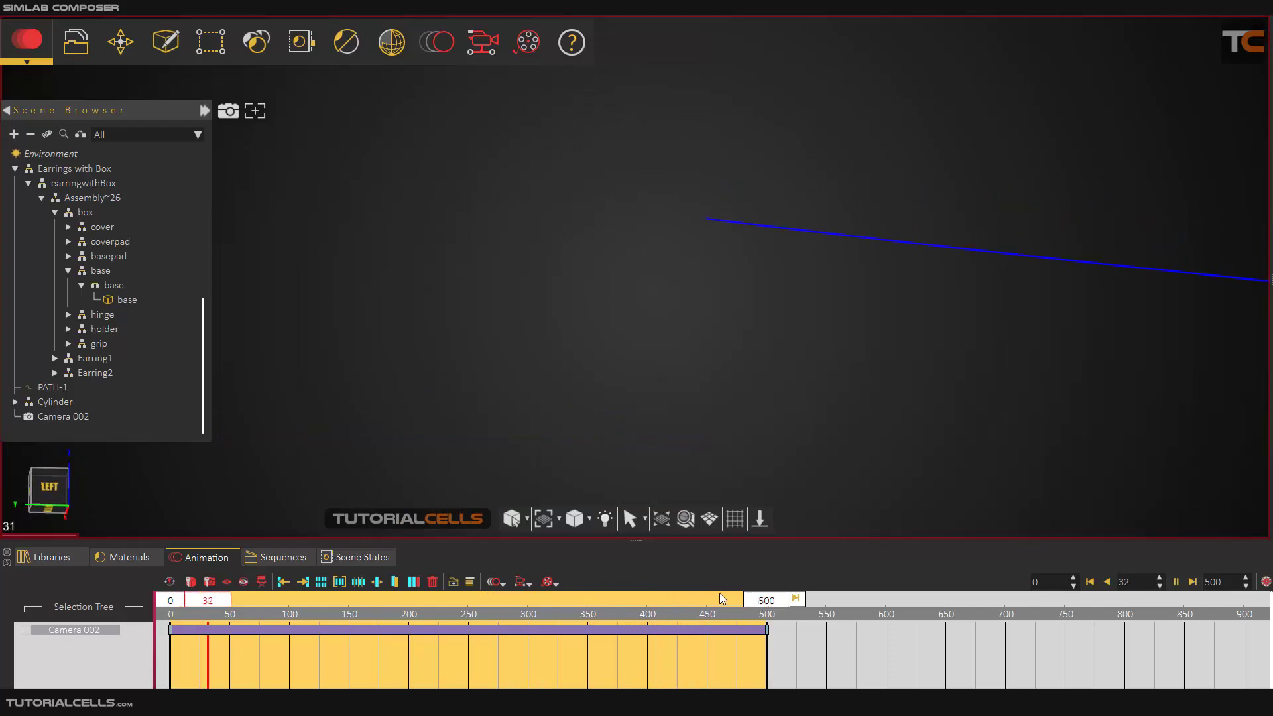
click(1176, 582)
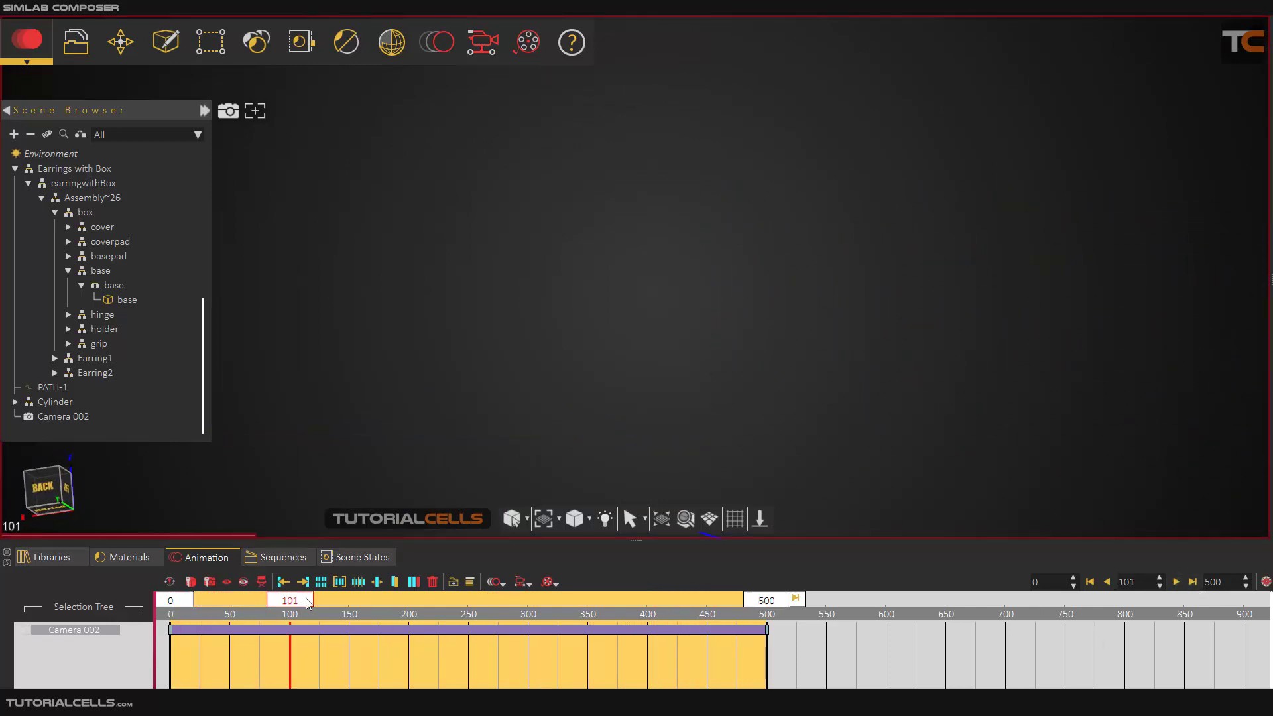
drag(309, 604, 170, 600)
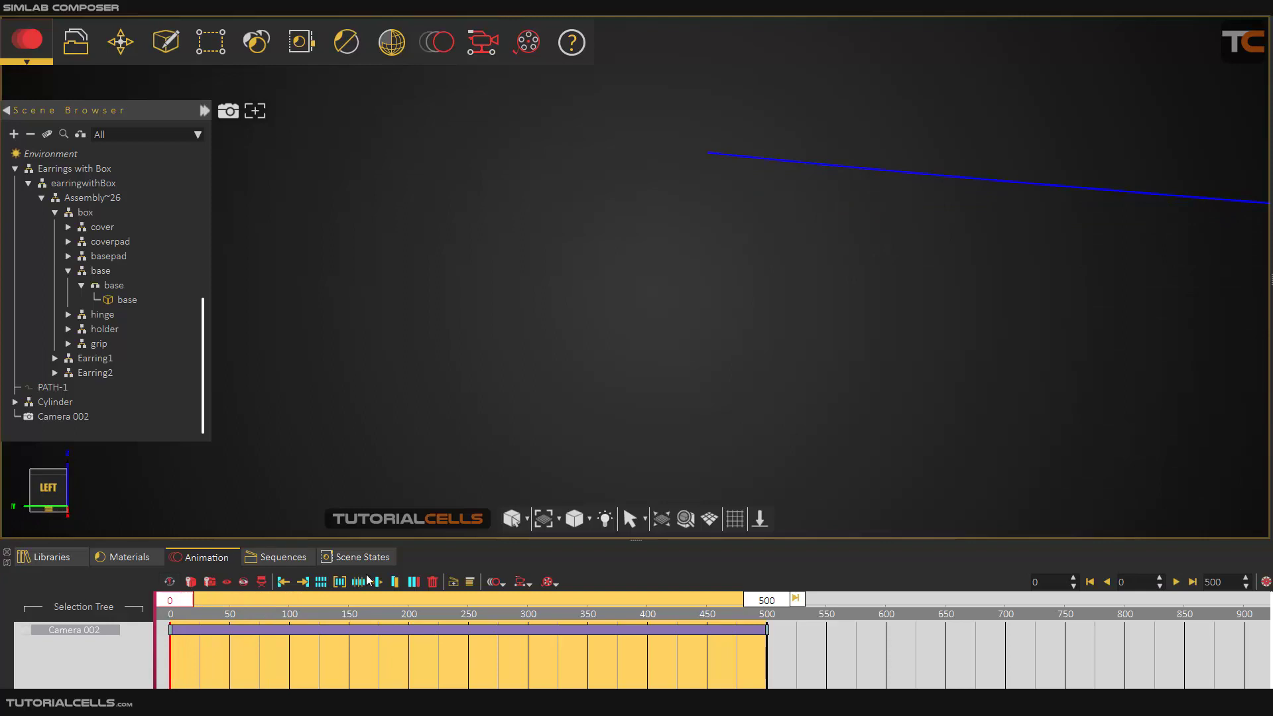
click(67, 415)
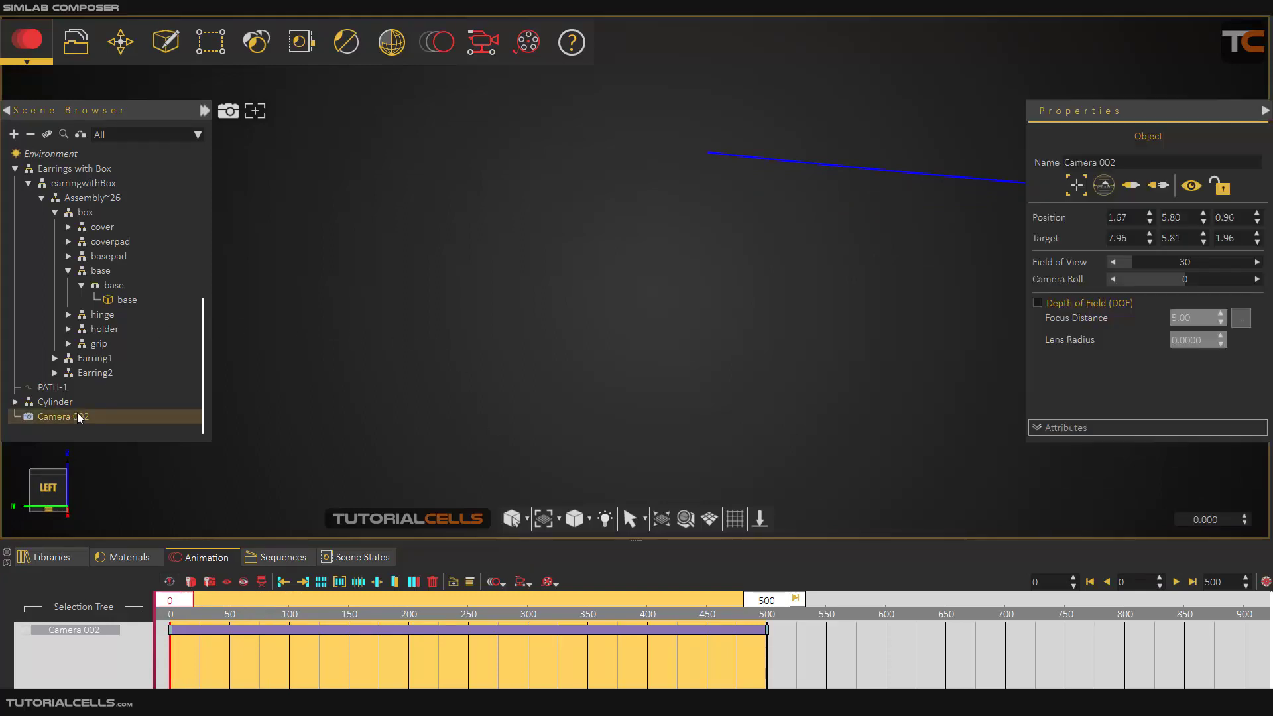
click(1159, 187)
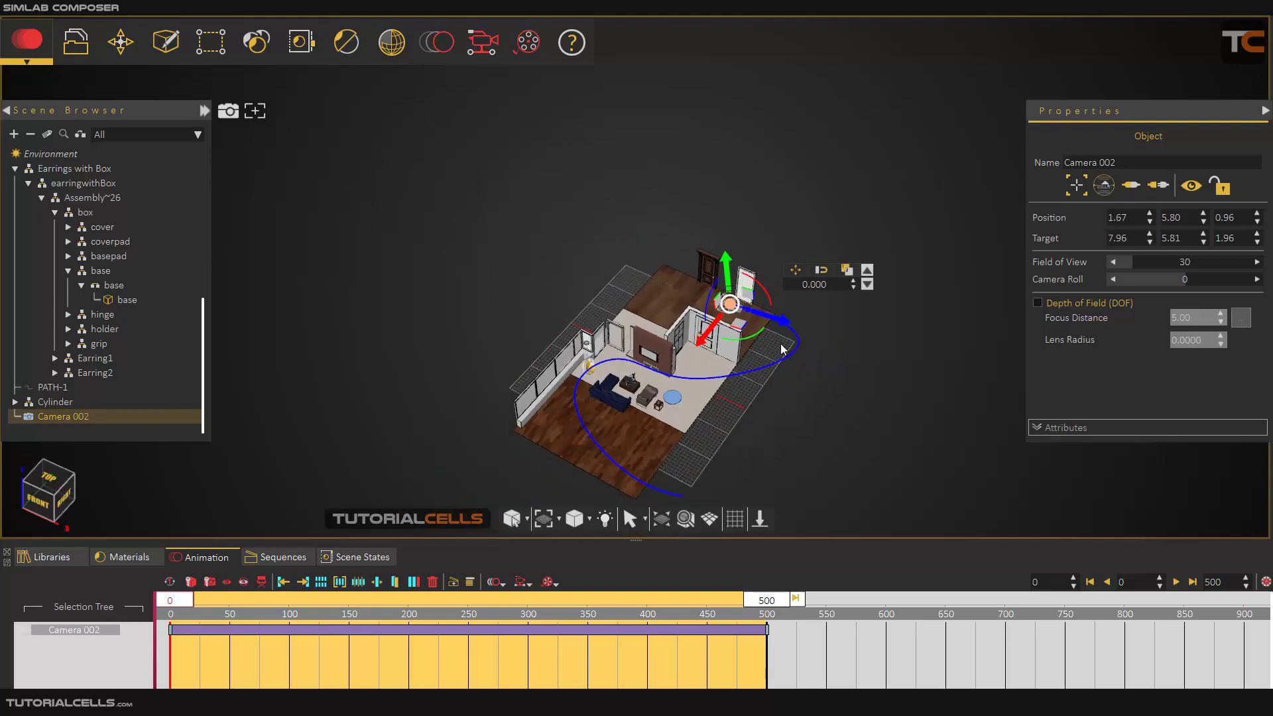
Try moving the camera off the path's start to about 1.47, 5.80, 1.01, play the motion briefly and return to frame 0
scroll(730, 291, up, 5)
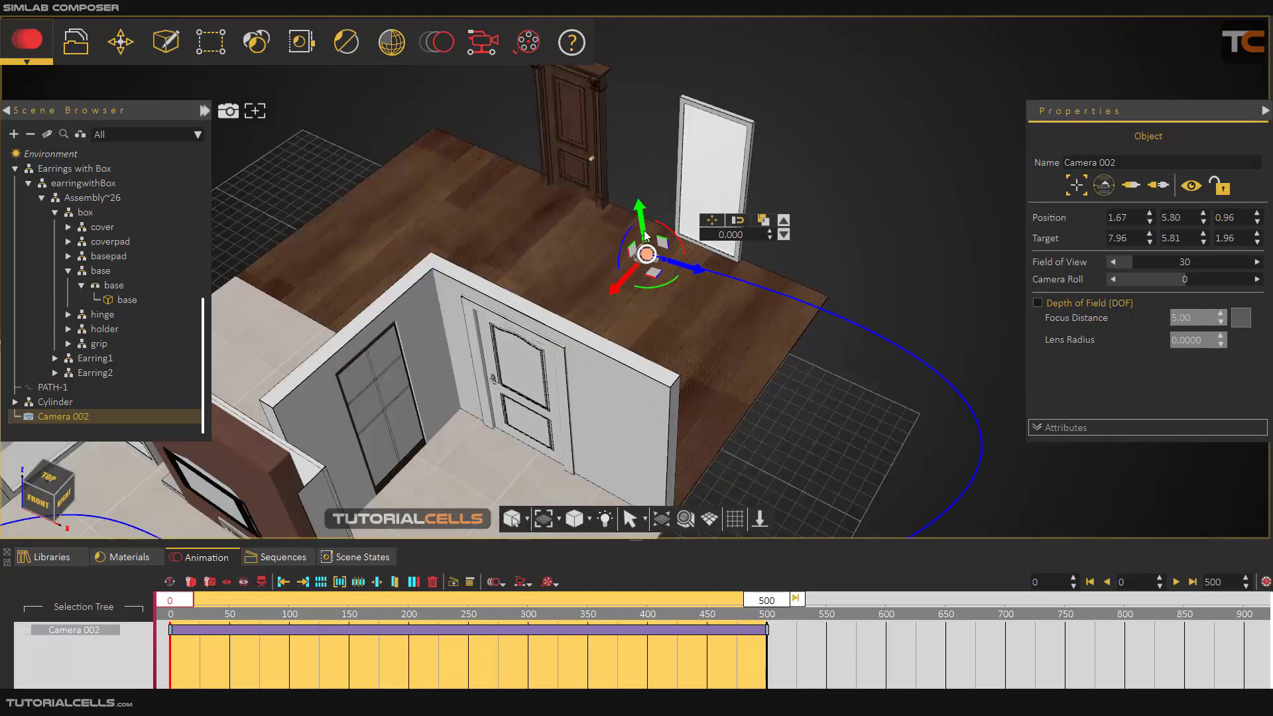
drag(644, 232, 641, 218)
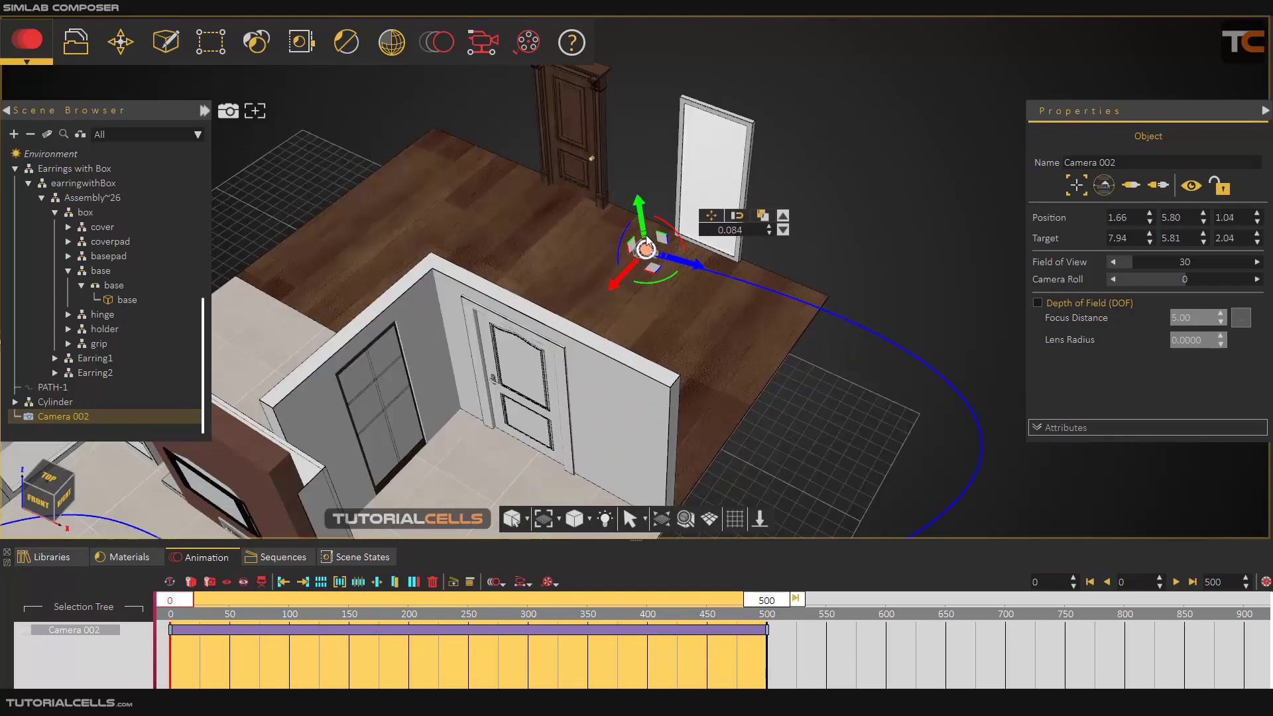
drag(683, 264, 671, 262)
click(1178, 583)
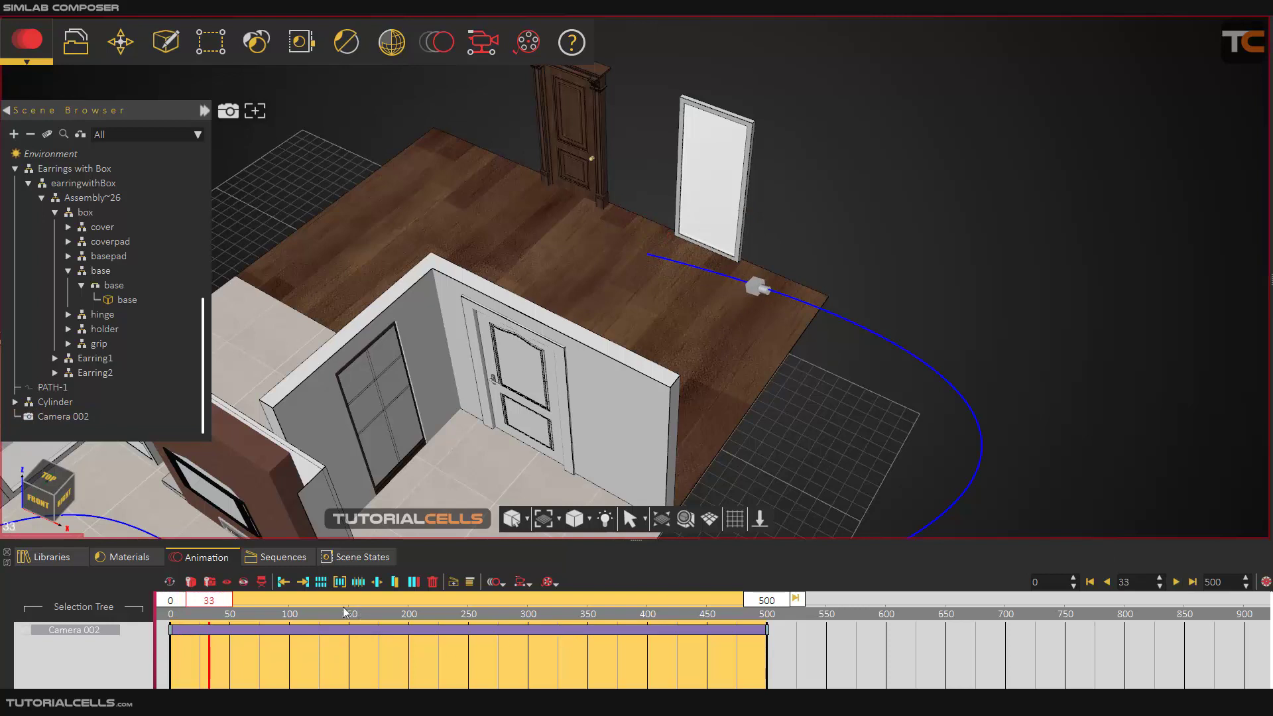
drag(209, 601, 171, 600)
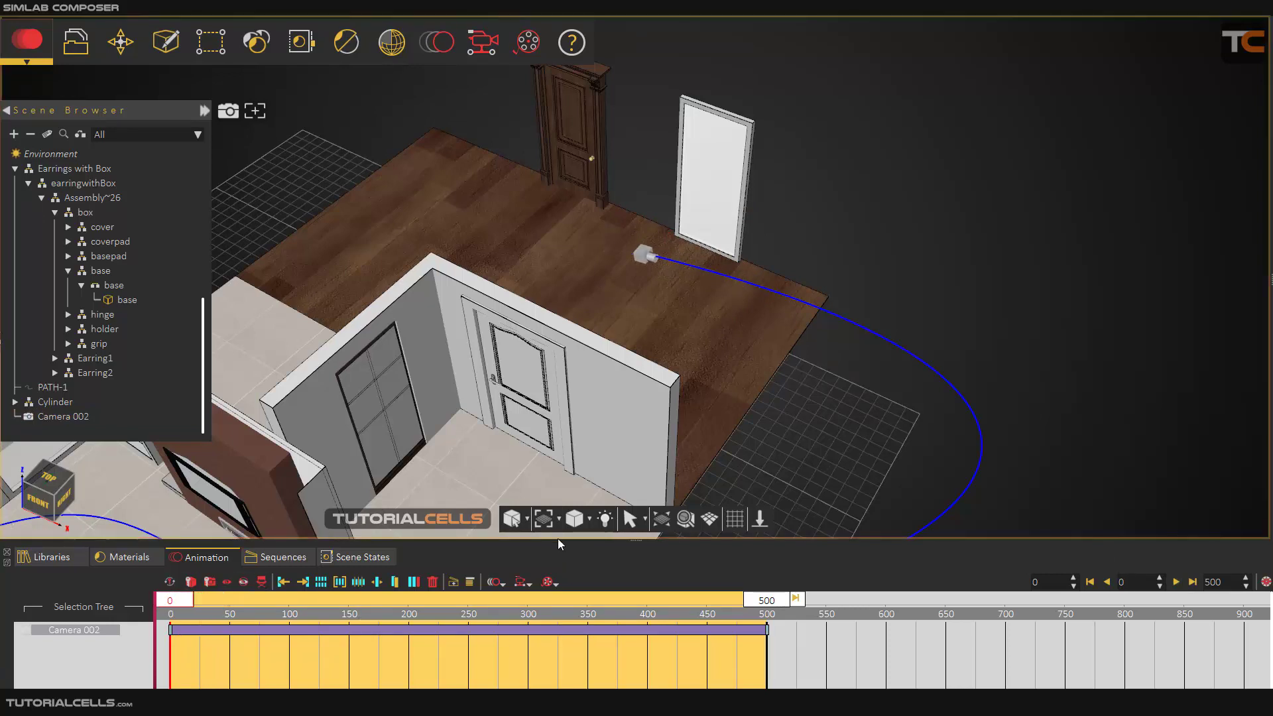
Tilt the camera by about 13.5° at frame 0 so it aims at 7.55, 5.81, 3.40, and play the motion briefly
click(74, 416)
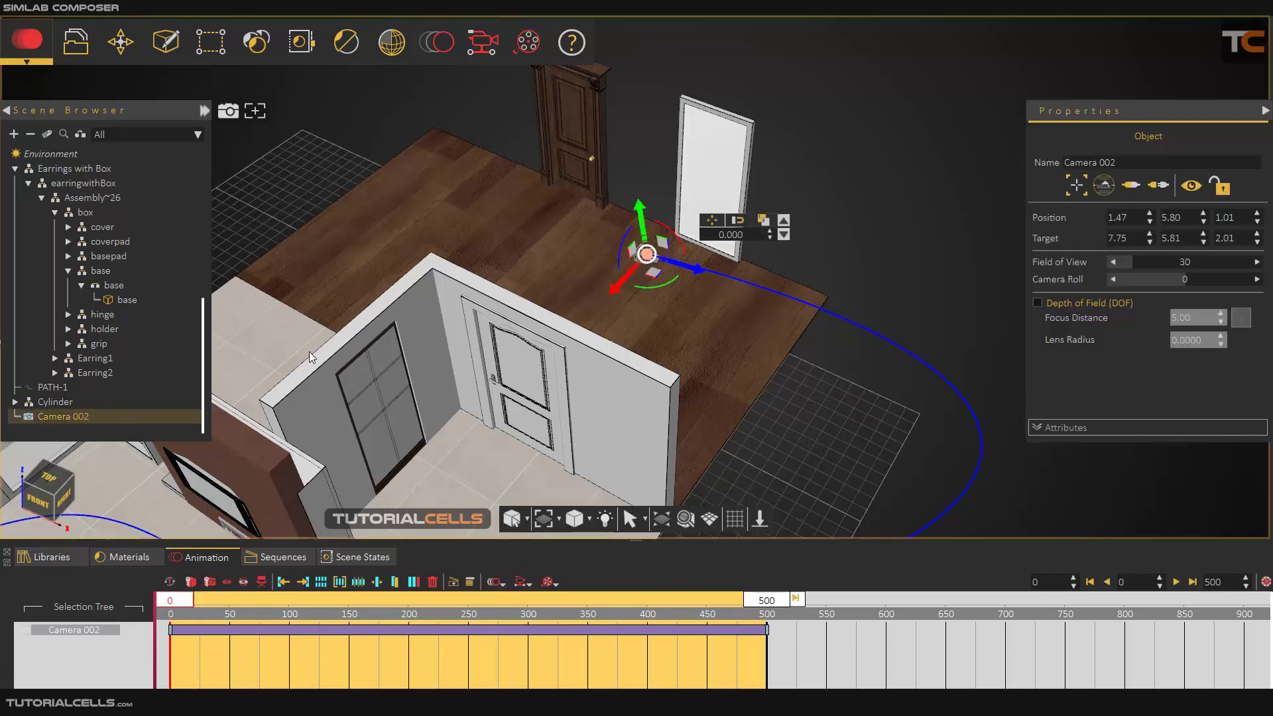
drag(670, 233, 632, 503)
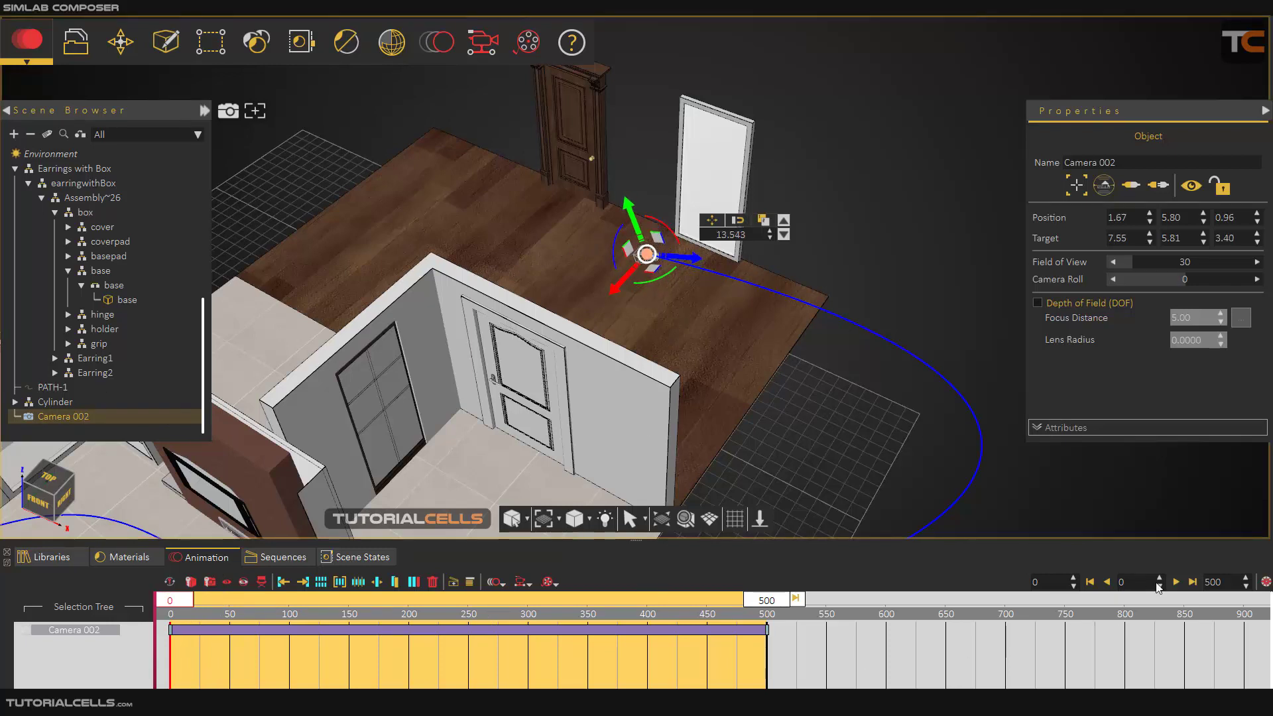
click(1176, 582)
click(1176, 583)
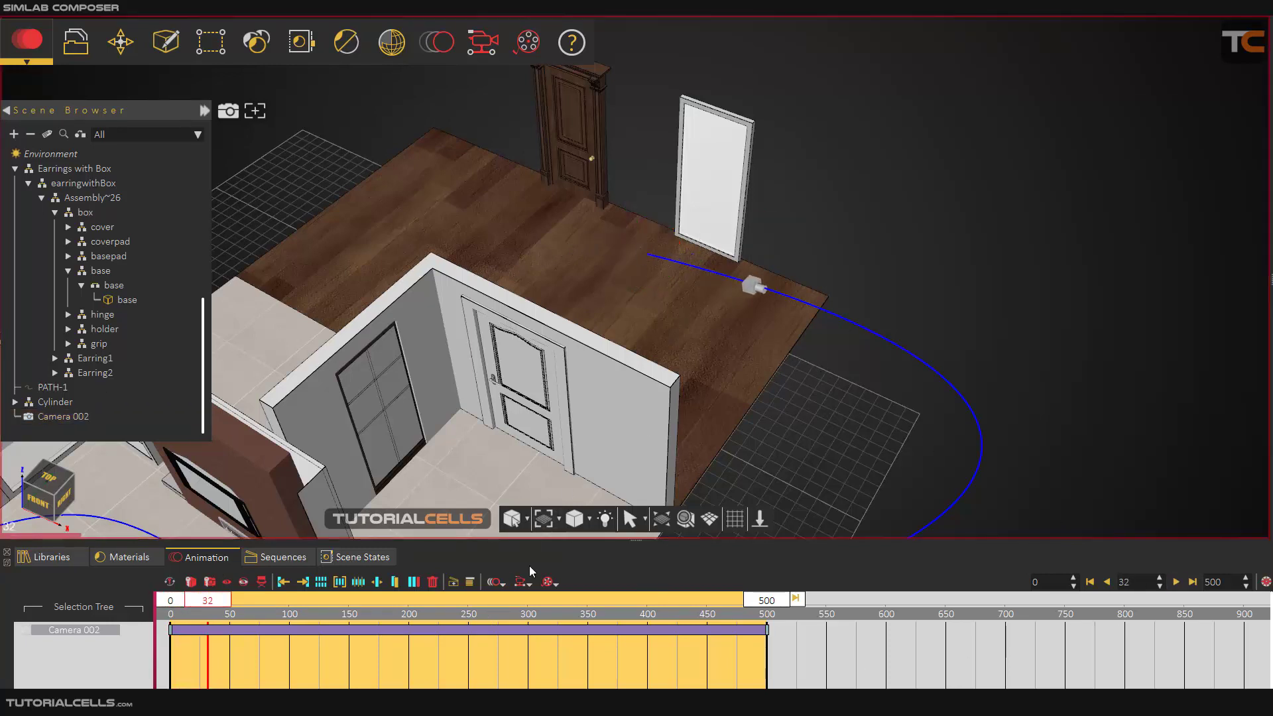
Delete Camera 002's Follow Path motion and return the animation to frame 0
click(543, 632)
click(543, 632)
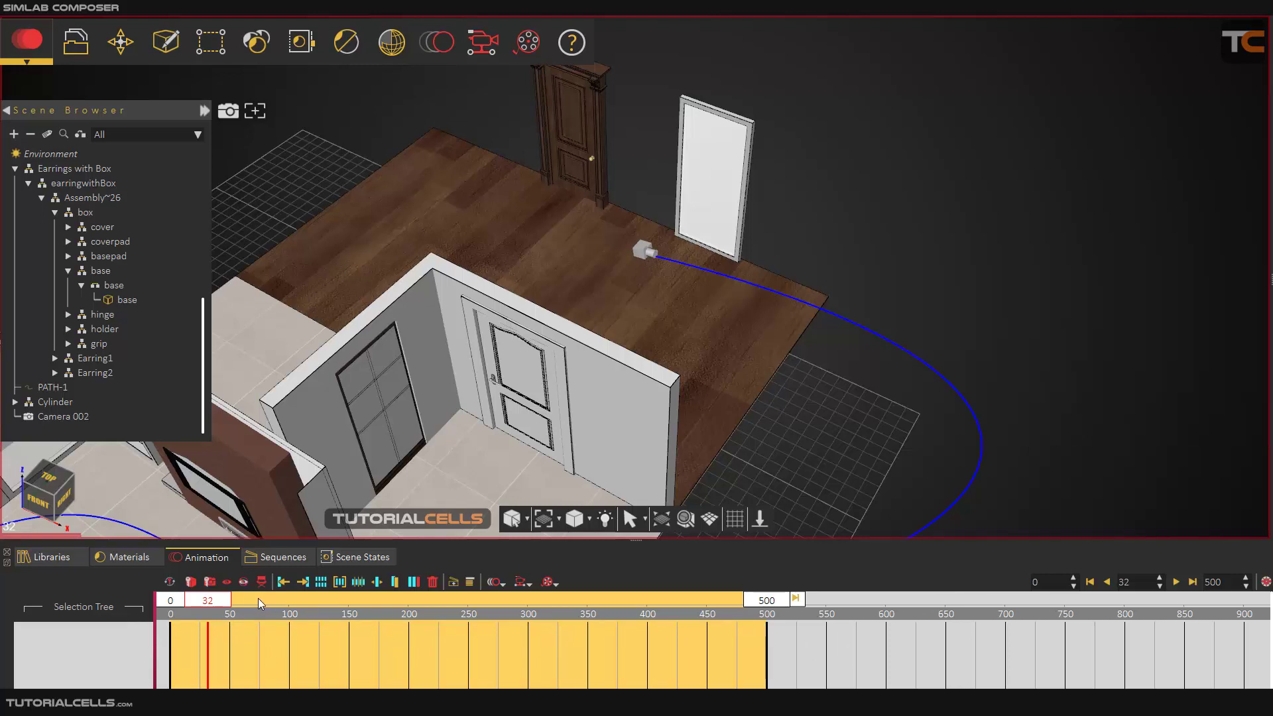
drag(207, 600, 170, 600)
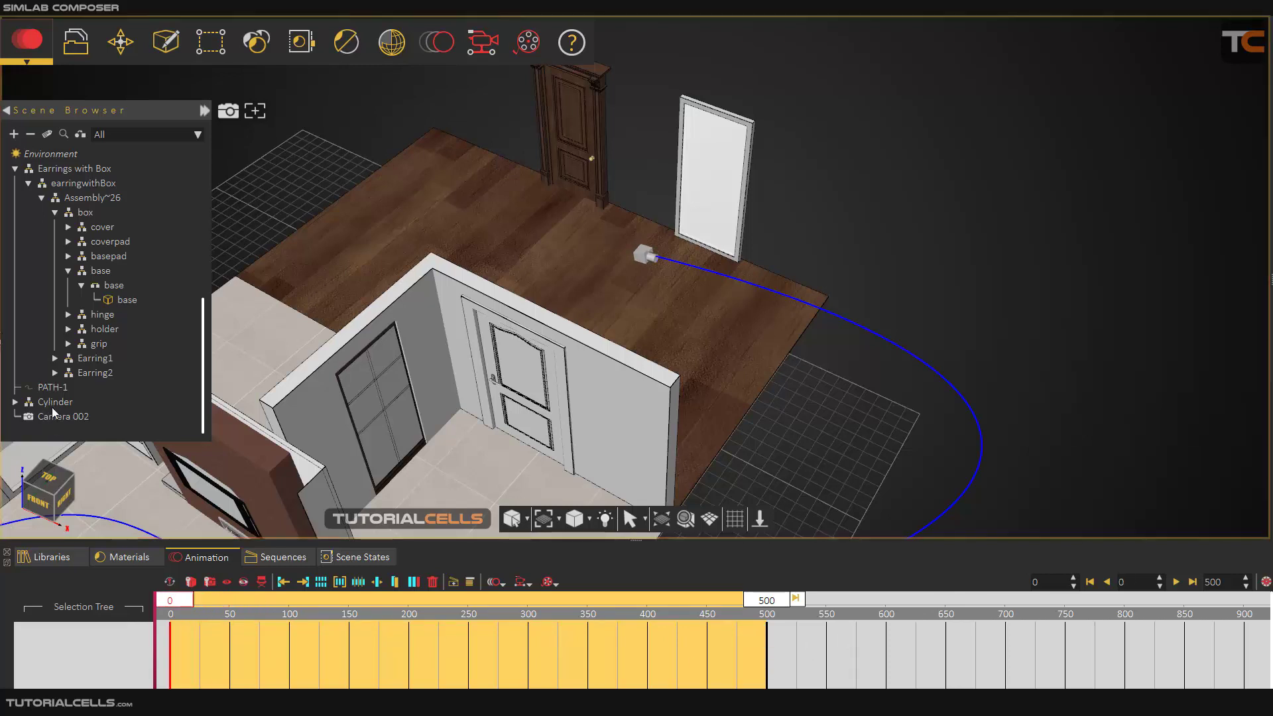
Delete the Wheel motion from the Cylinder
click(53, 404)
click(551, 644)
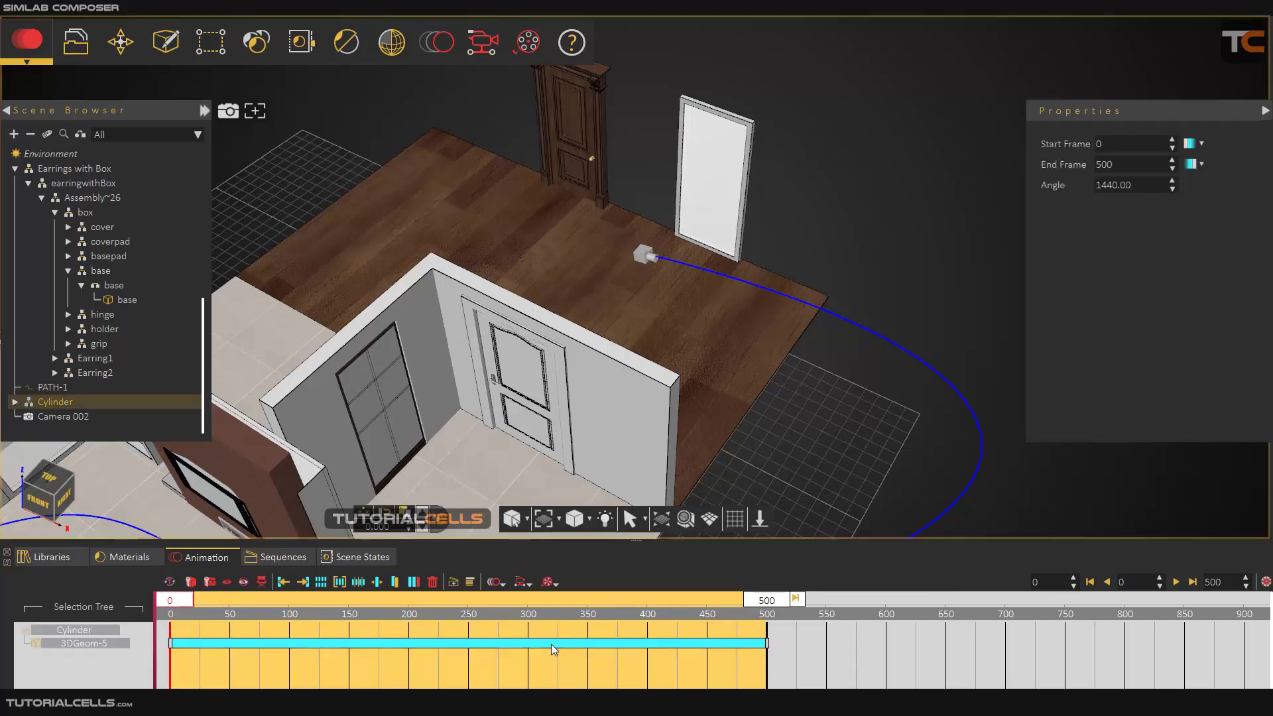
click(551, 644)
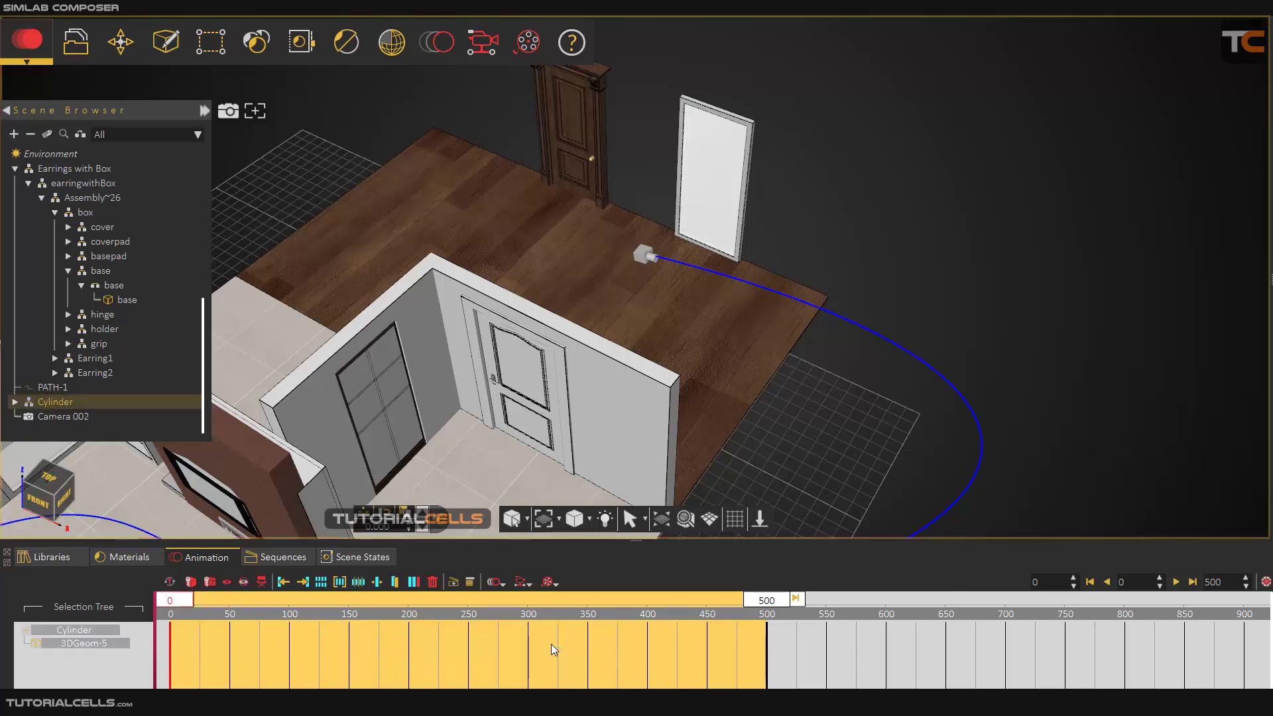
Move Camera 002 back about 0.275 along its viewing axis to position 1.40, 5.80, 0.91
click(647, 258)
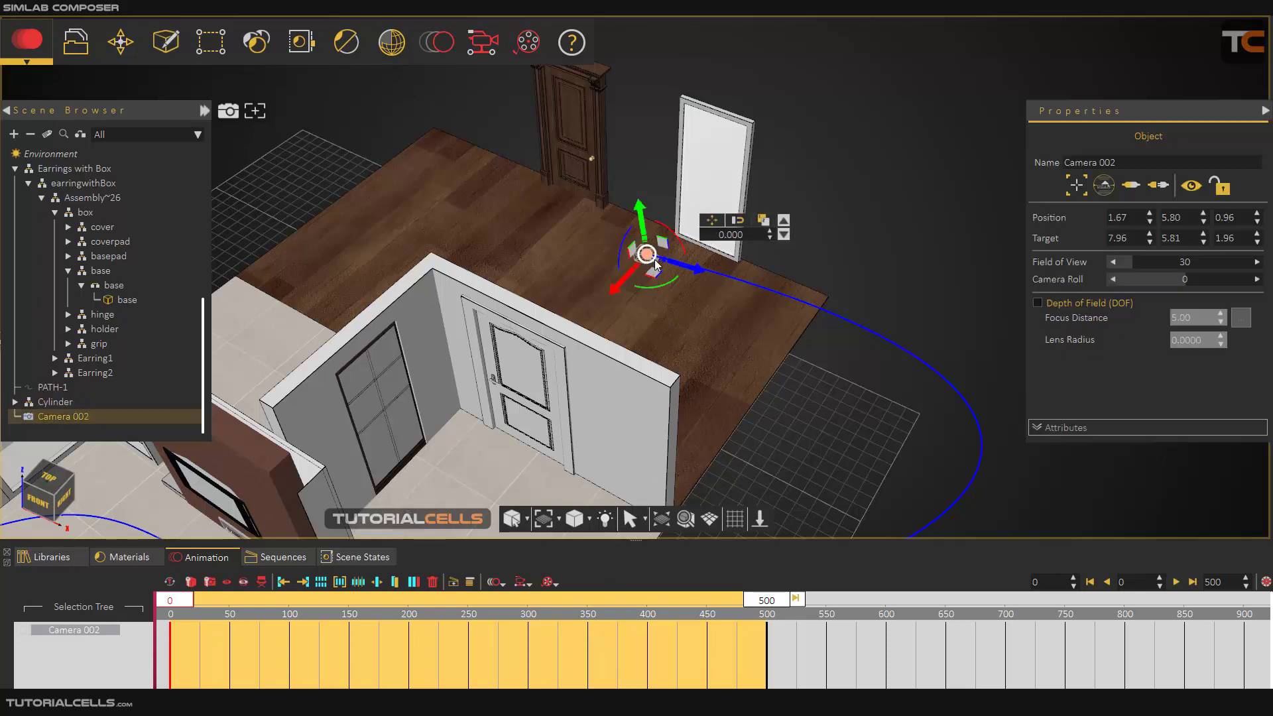
drag(689, 265, 631, 217)
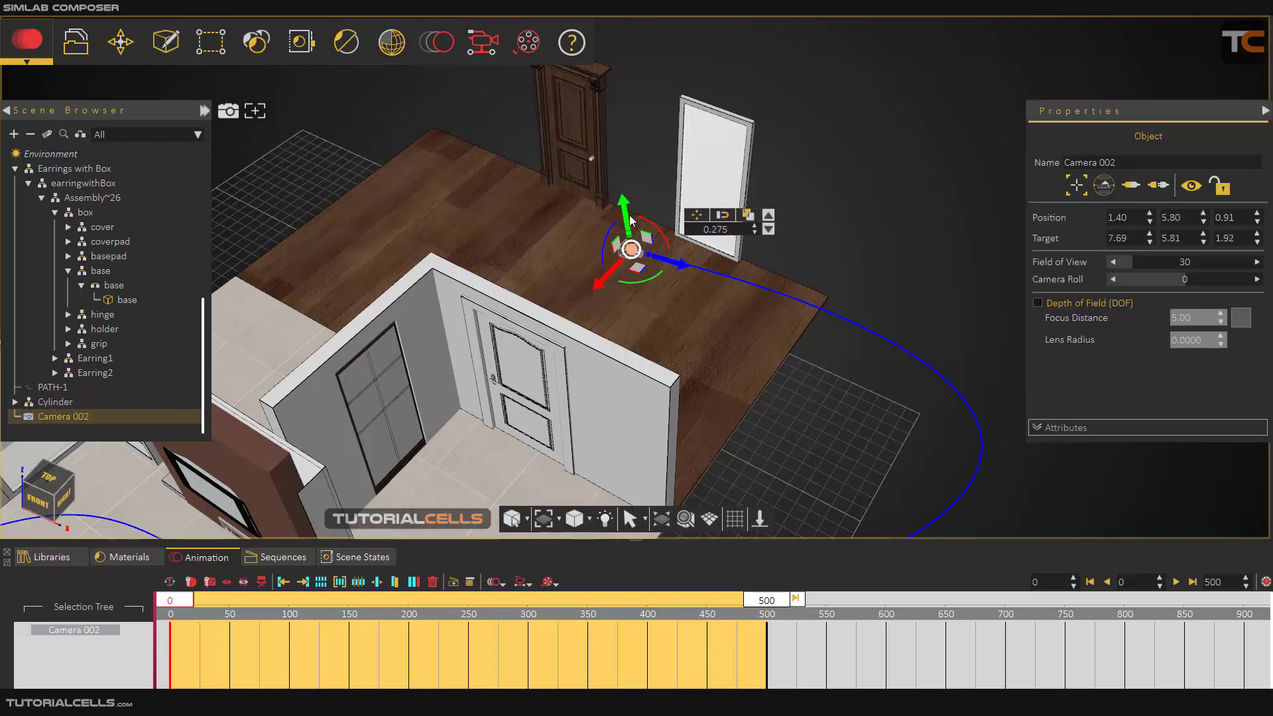
middle_drag(857, 319, 837, 280)
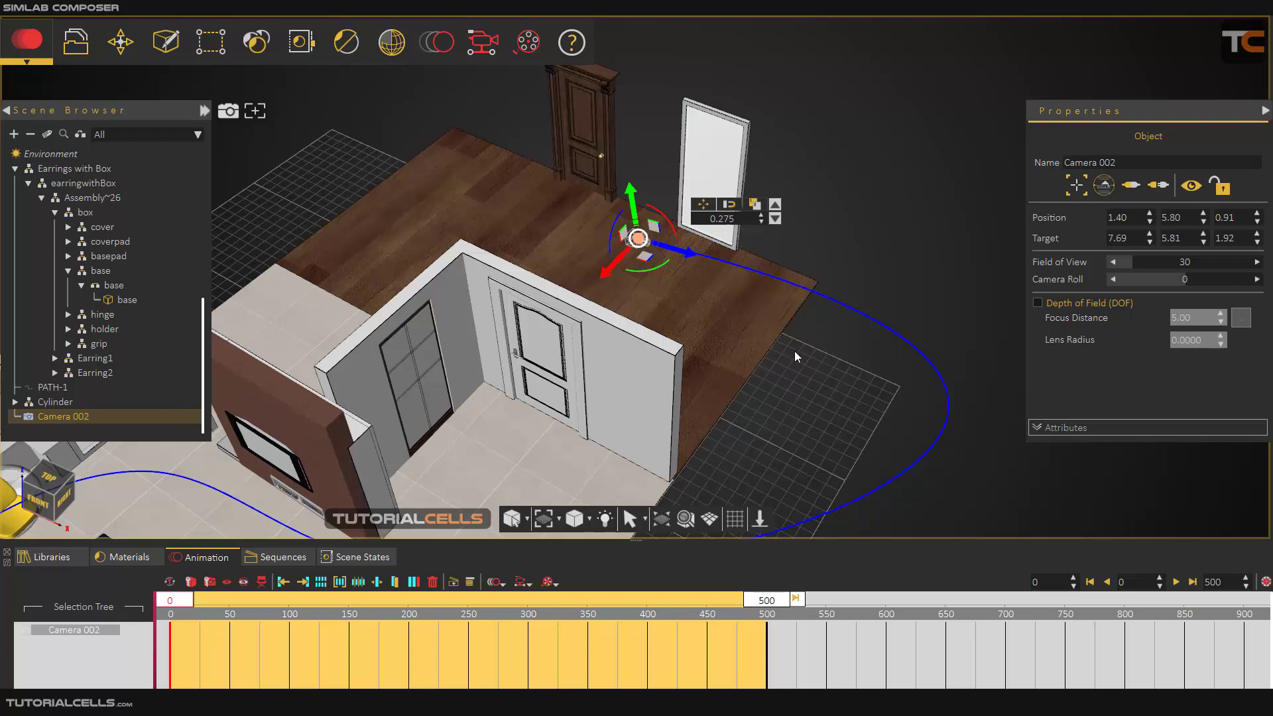
click(853, 250)
Add a parent assembly to Camera 002 and inspect the camera nested inside it
click(69, 417)
right_click(69, 416)
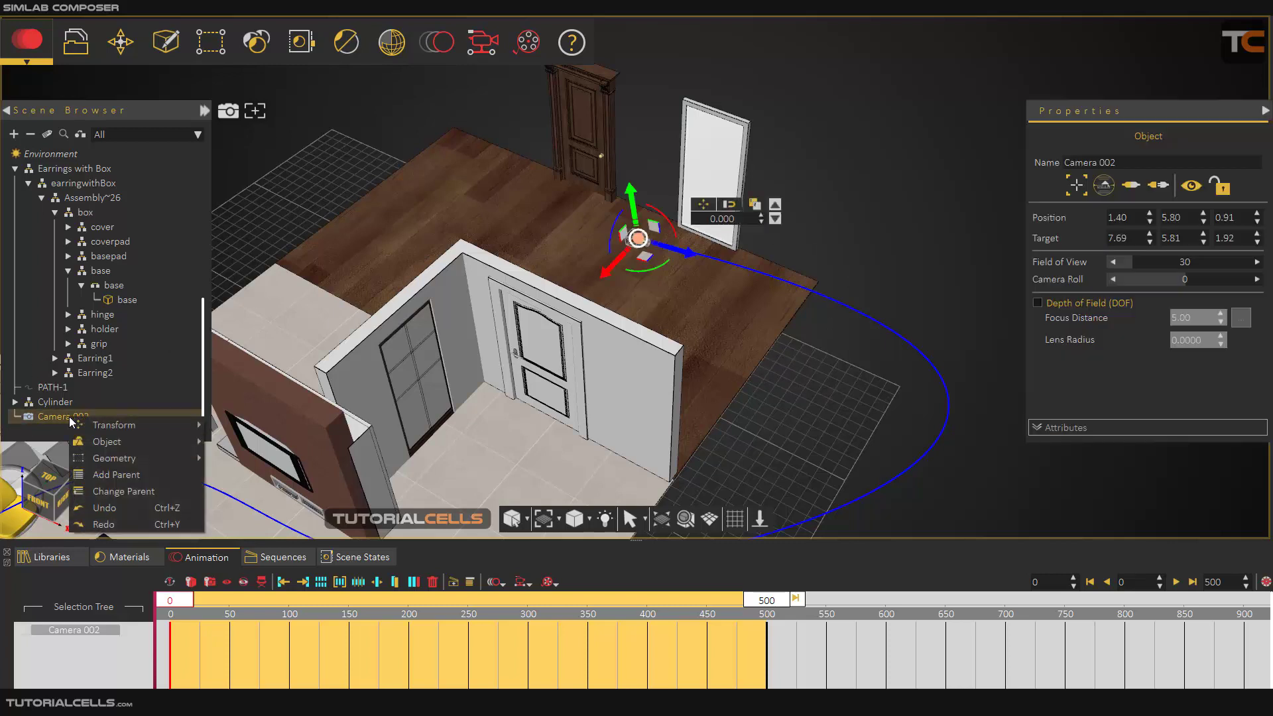
click(97, 476)
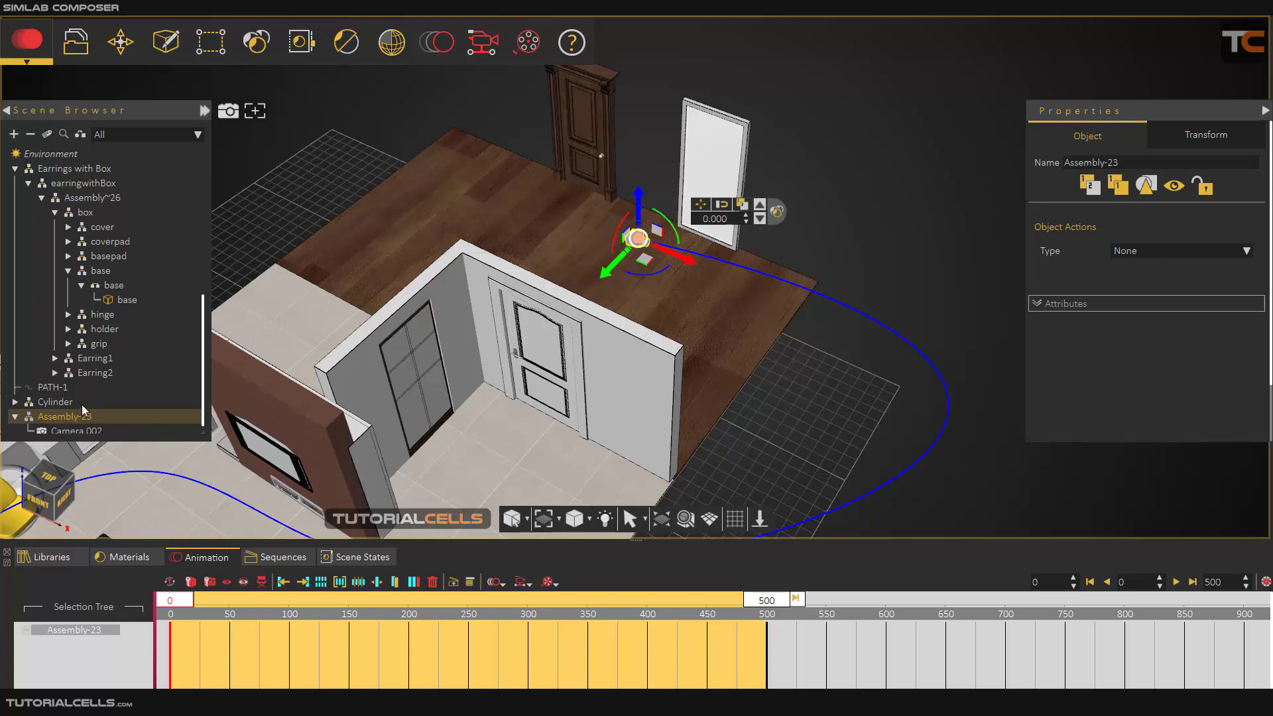
scroll(73, 408, down, 1)
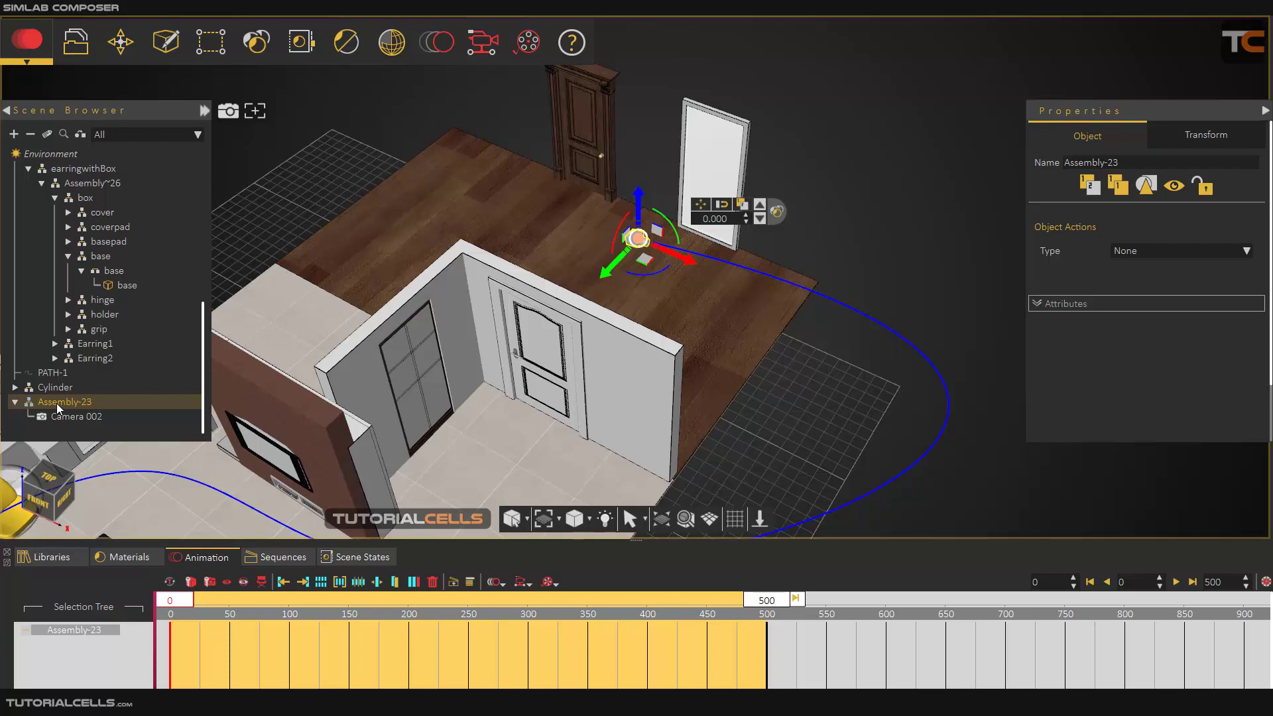
click(65, 417)
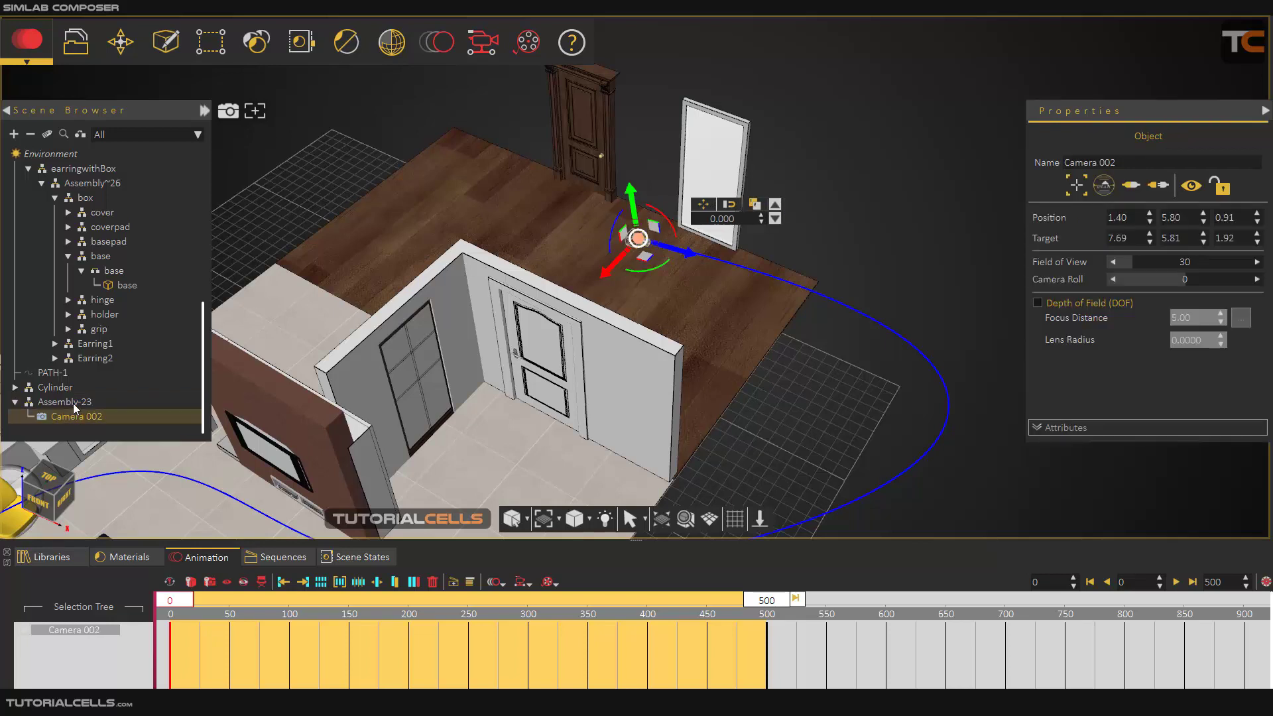
Create a Follow Path motion for the camera's parent assembly along PATH-1 from frame 0 to 500, keeping the proposed orientation
click(73, 403)
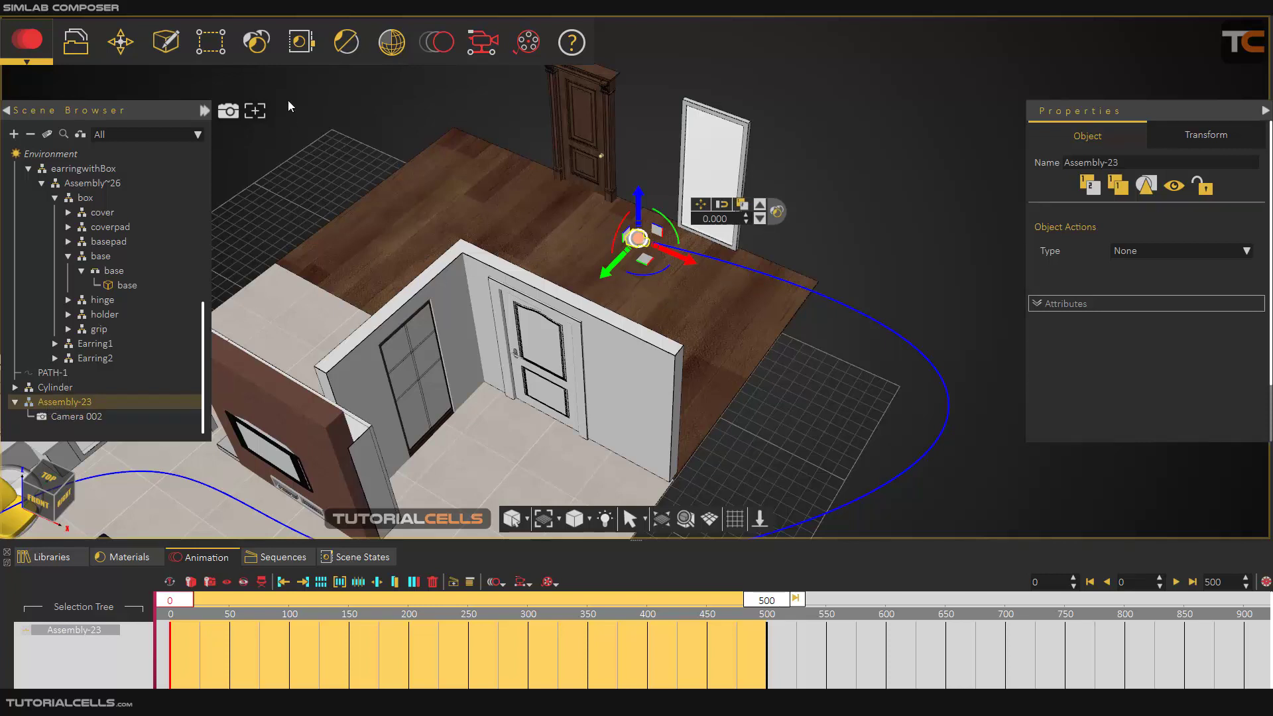
click(437, 42)
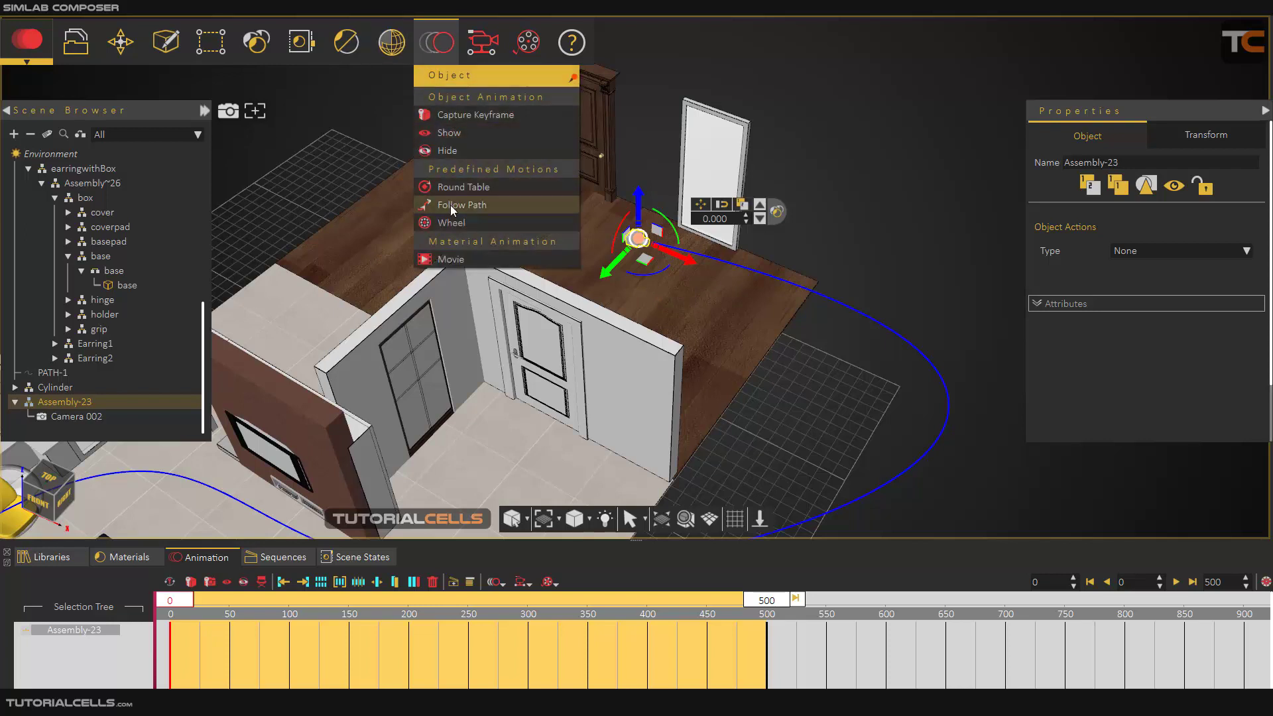
click(459, 206)
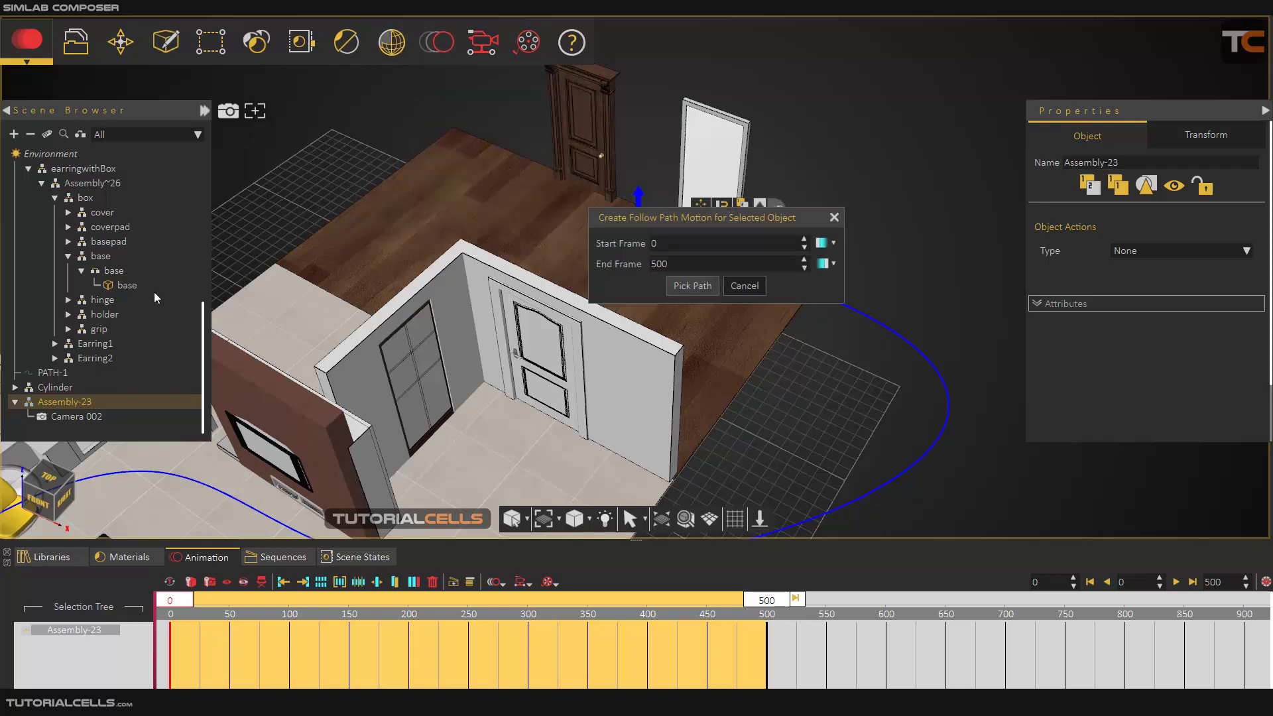
click(692, 286)
click(51, 374)
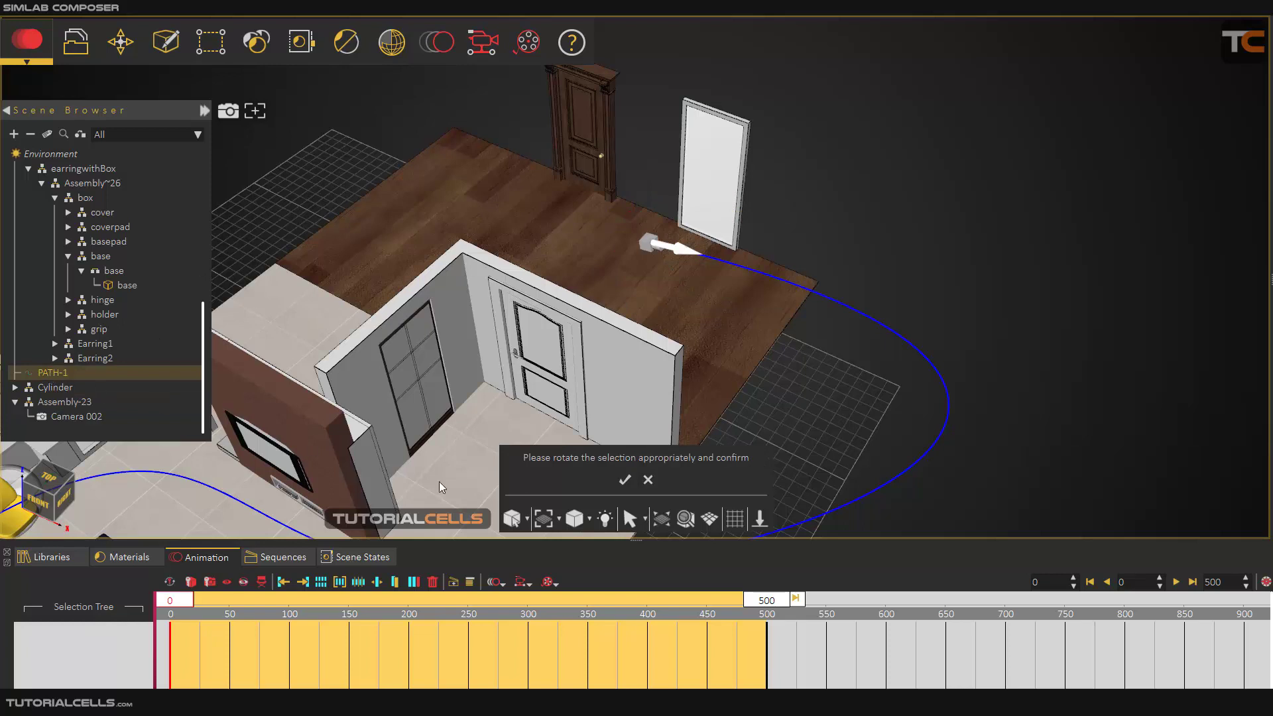
click(625, 480)
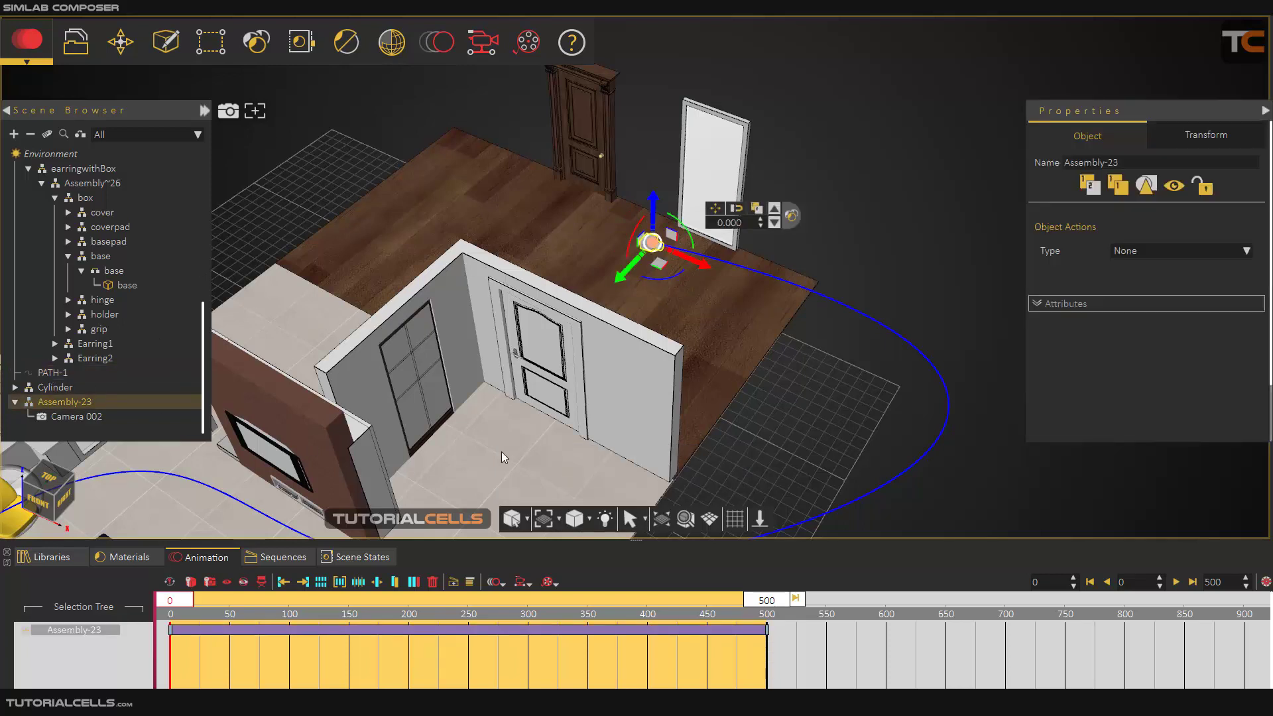
Rotate Camera 002 inside its assembly to aim at about 7.52, 3.46, 1.89, play the motion briefly and return to frame 0
click(62, 419)
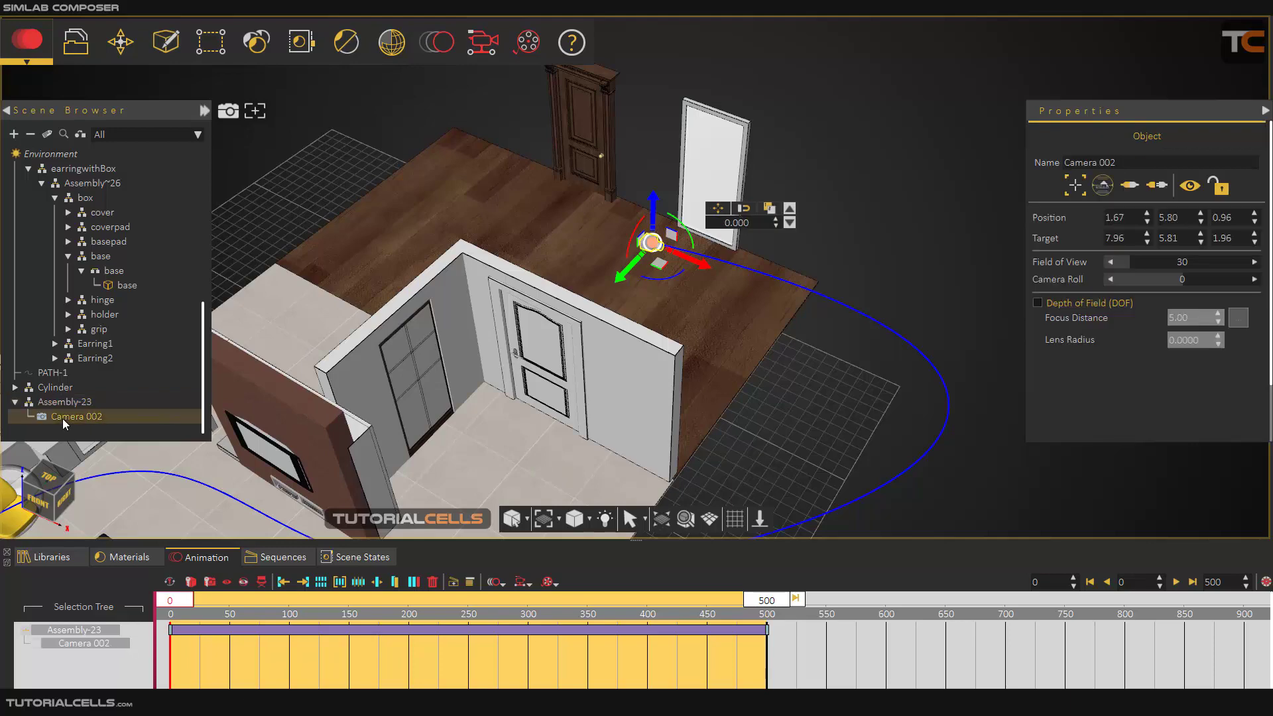
scroll(677, 275, up, 3)
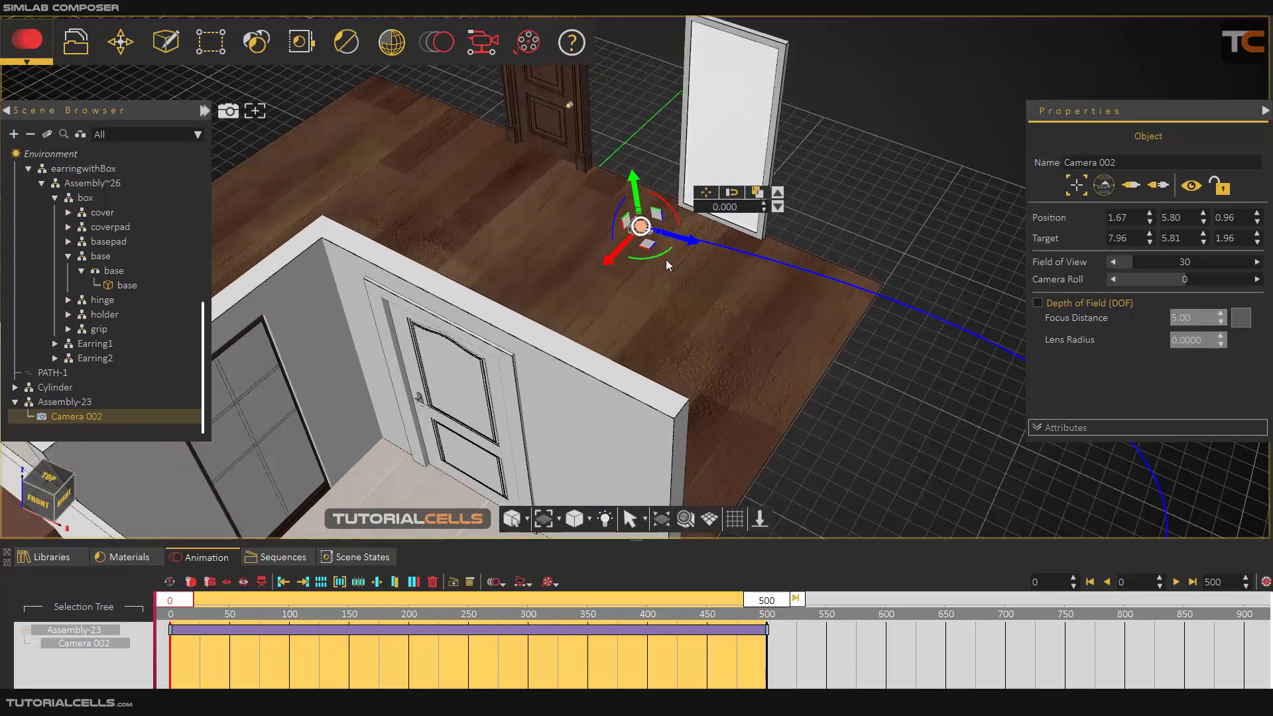
drag(666, 260, 796, 284)
click(170, 583)
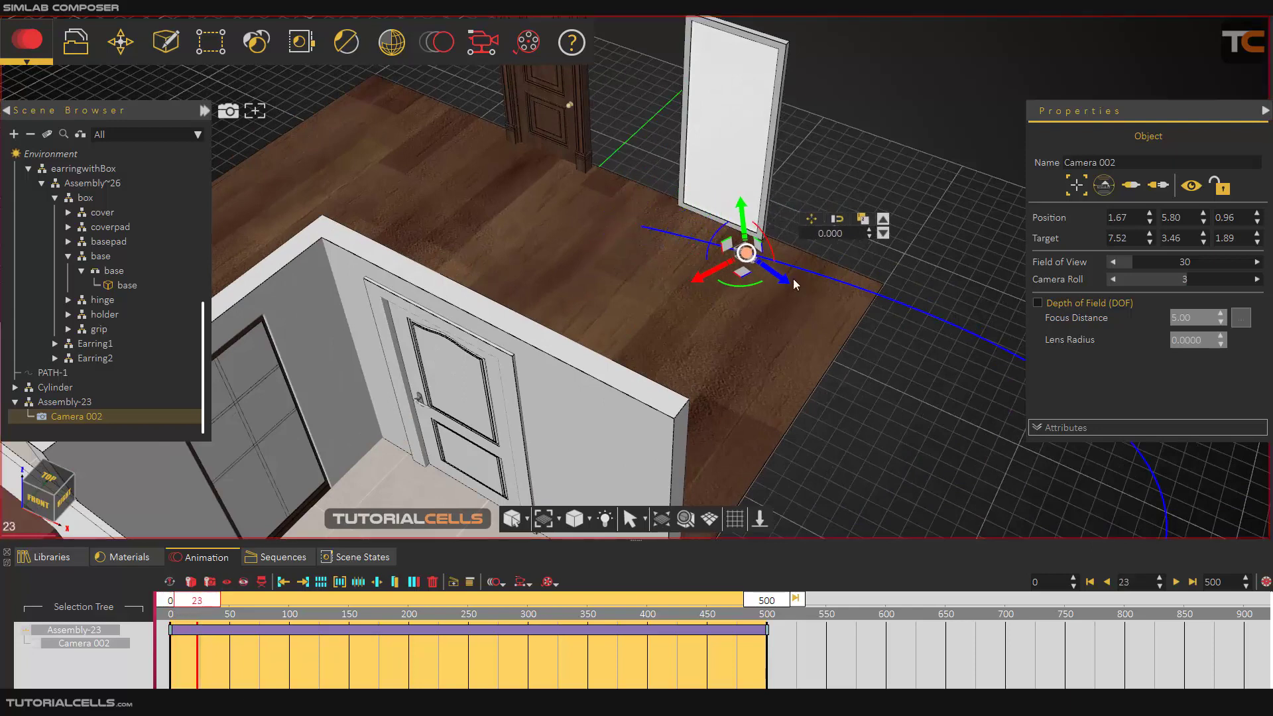
click(825, 250)
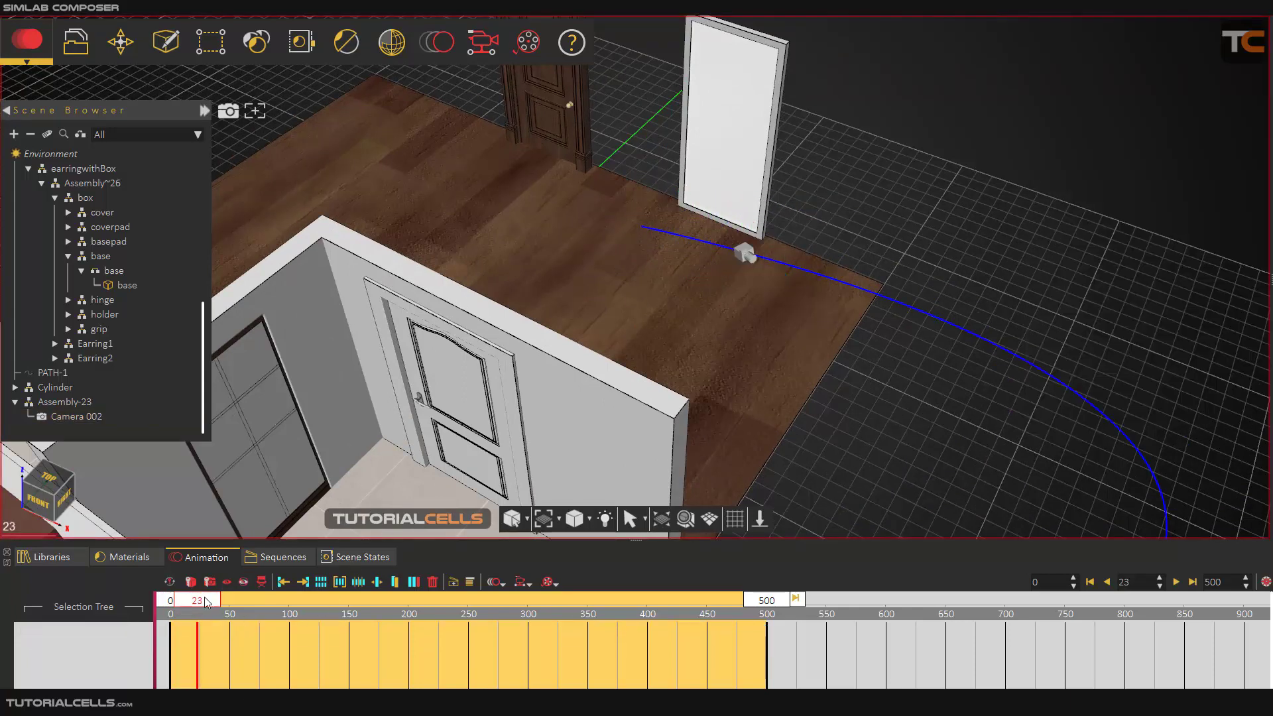
drag(199, 600, 165, 598)
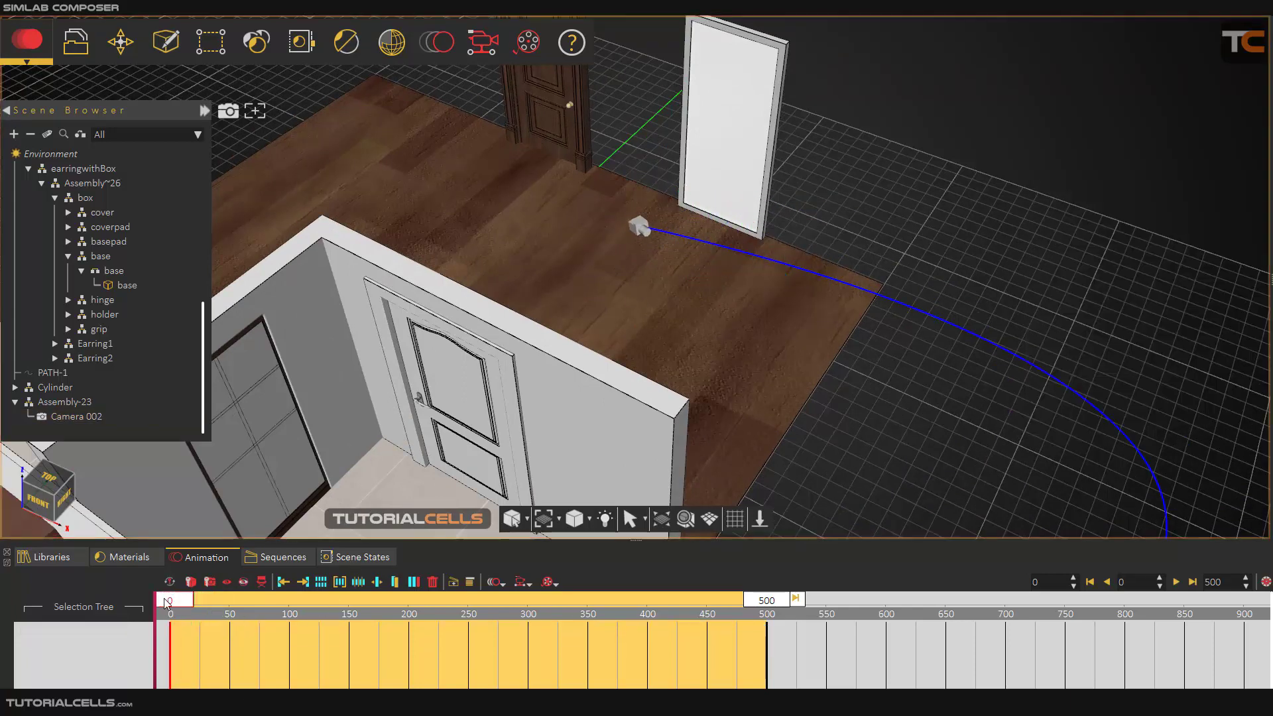
Rotate Camera 002 by about -4.8° at frame 0 and turn on automatic keyframe recording
click(77, 416)
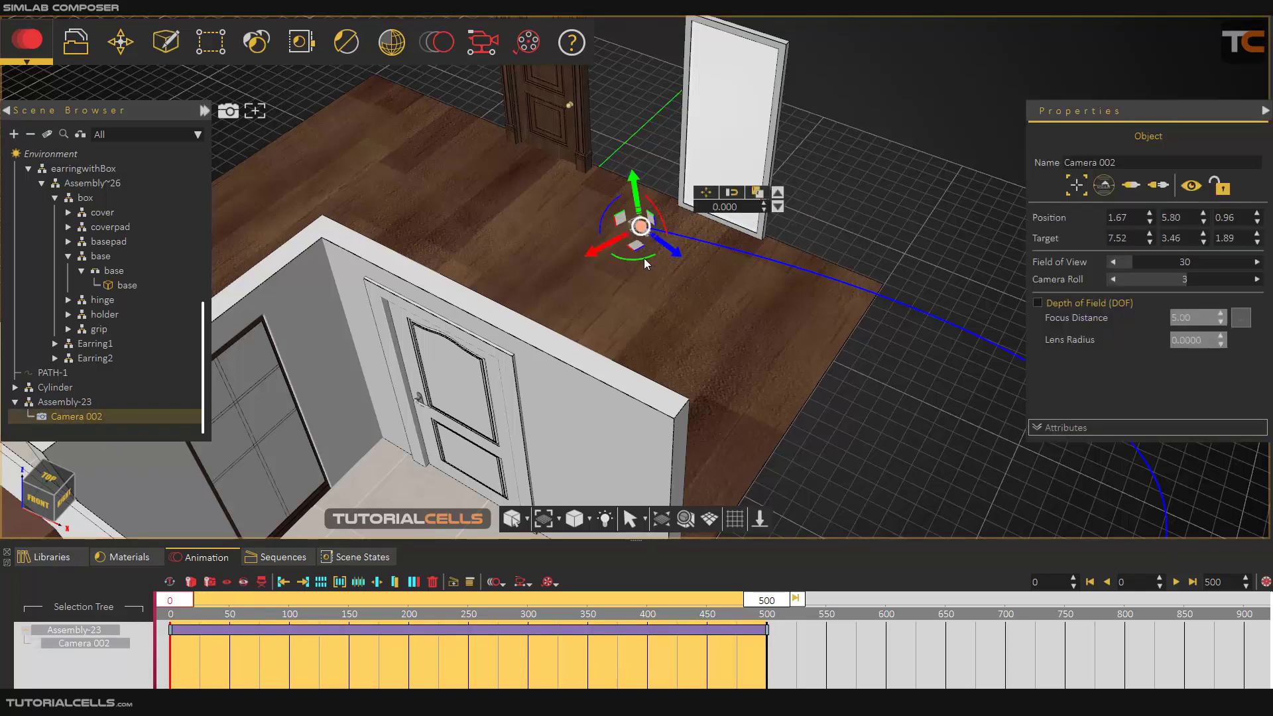
drag(646, 263, 639, 259)
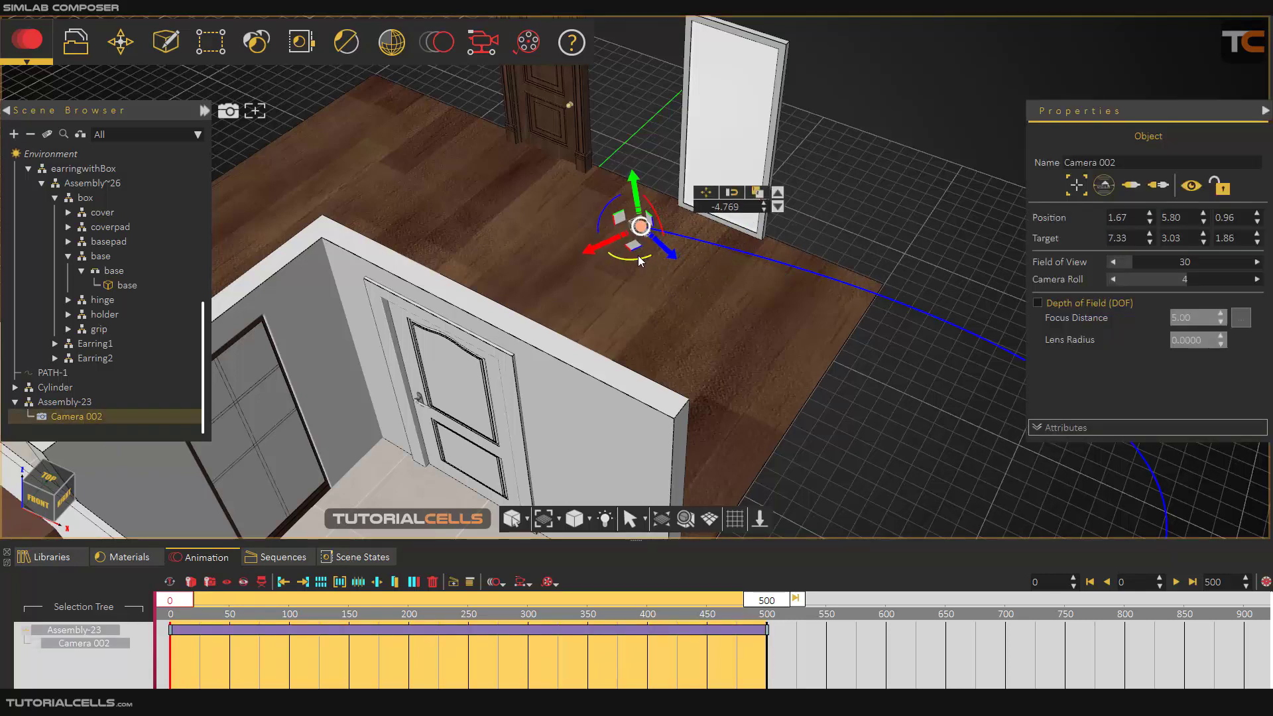
click(170, 585)
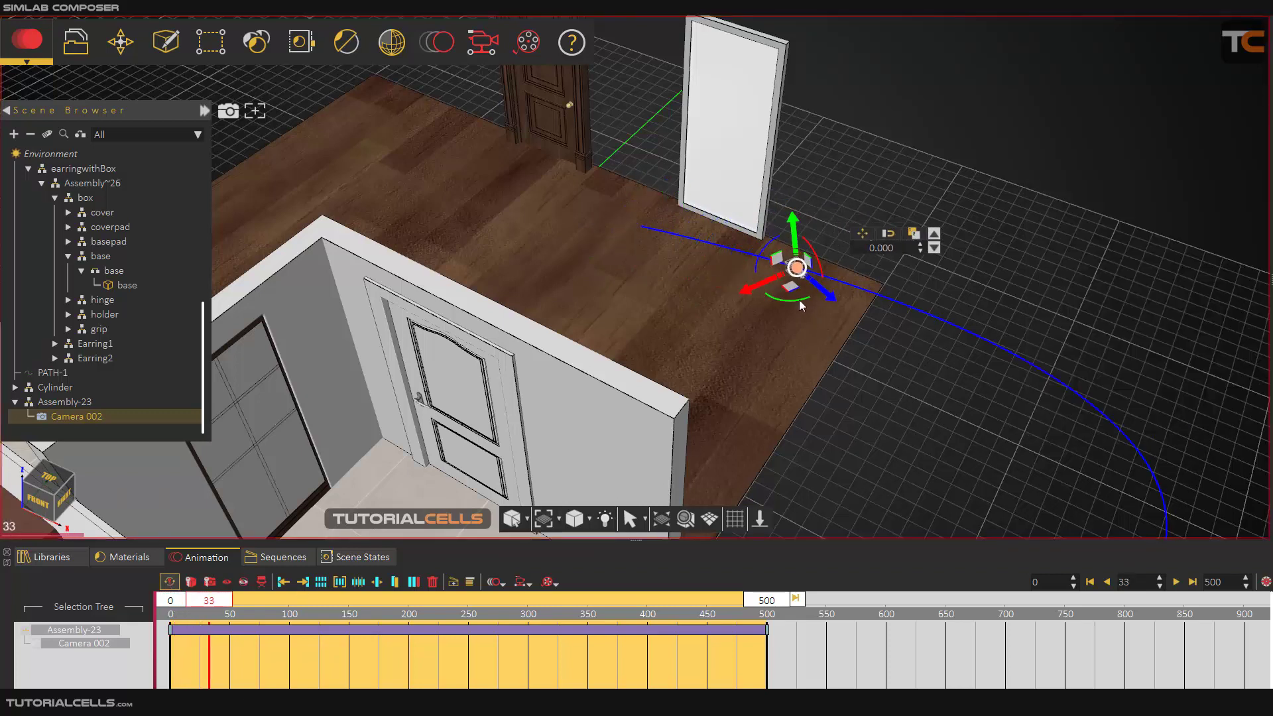
Keyframe Camera 002 at frame 33 by rotating it about 307.7°, and briefly link it to the view to check its aim
drag(799, 300, 737, 290)
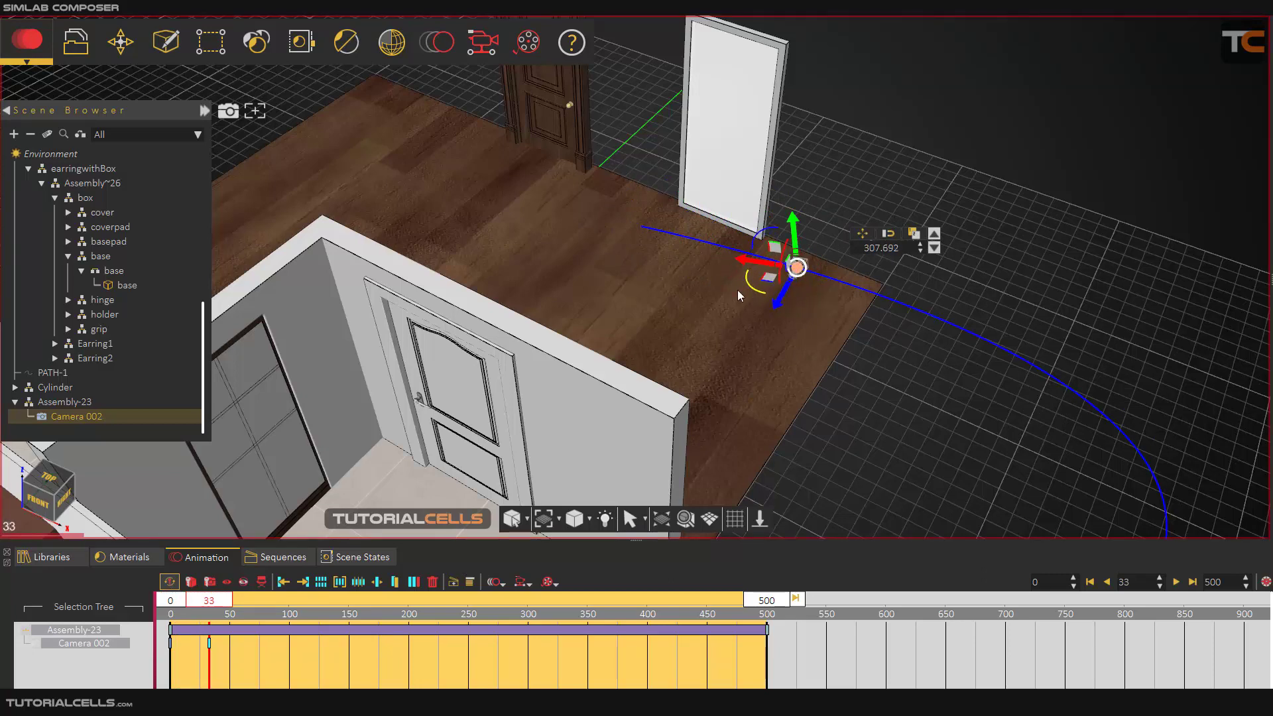
click(53, 418)
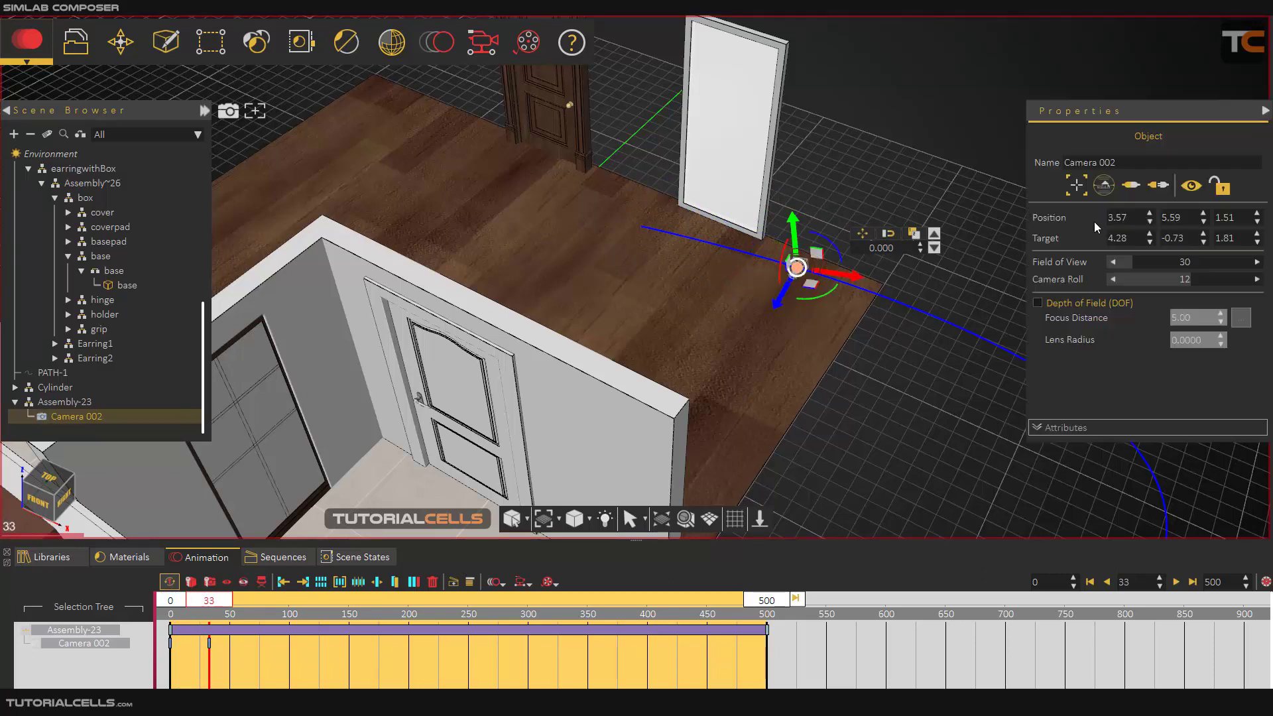
click(1132, 187)
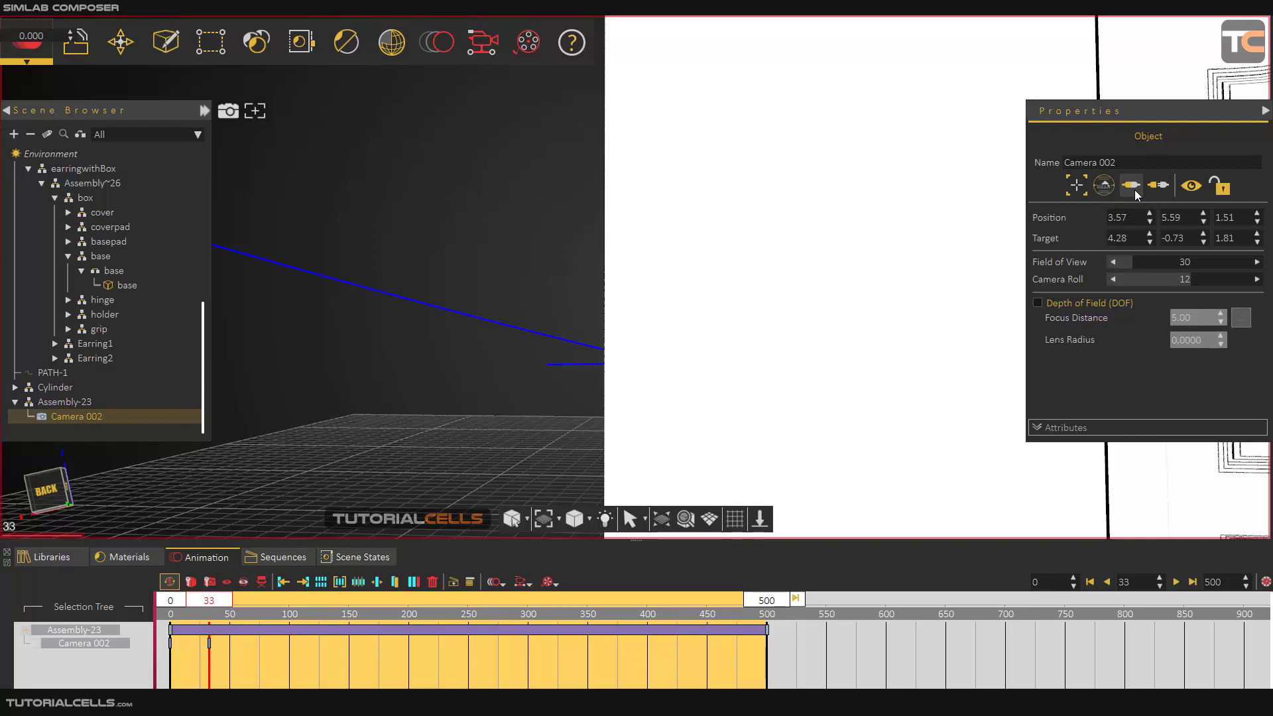
click(1157, 187)
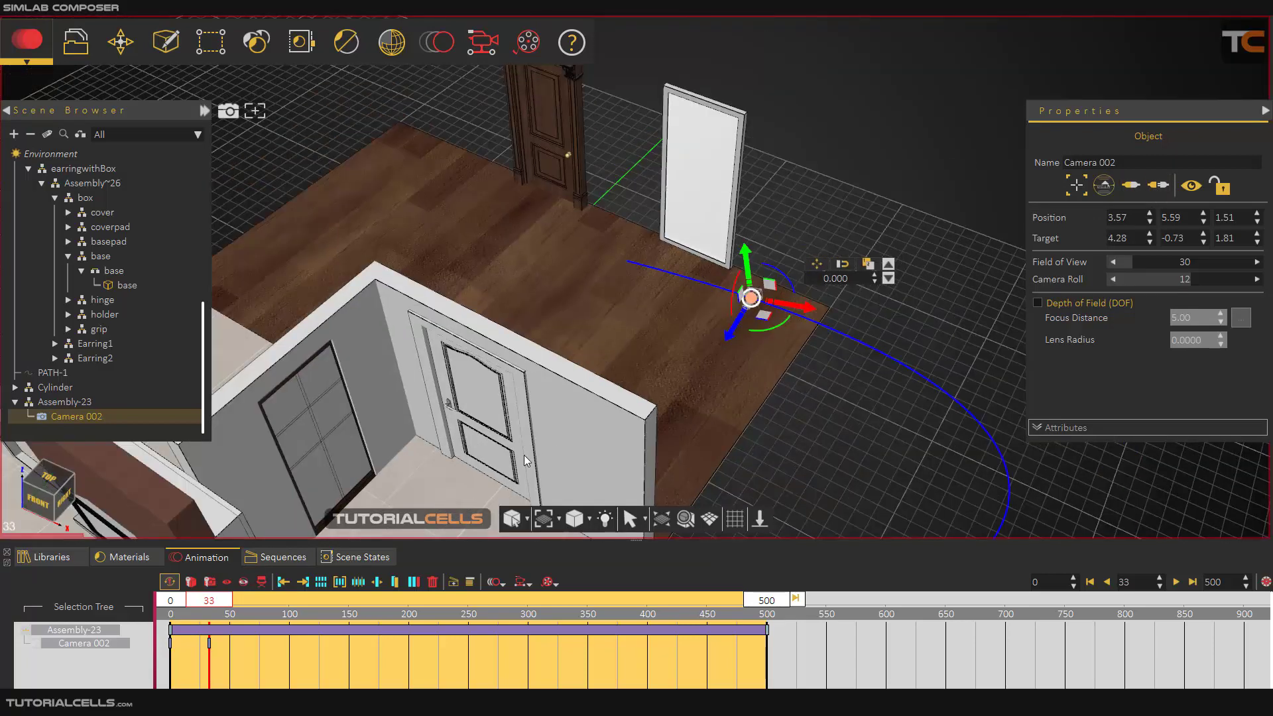
Keyframe Camera 002 at frame 77 by rotating it about 349.3° around its vertical axis
drag(207, 600, 262, 601)
scroll(776, 418, down, 3)
middle_drag(790, 402, 842, 300)
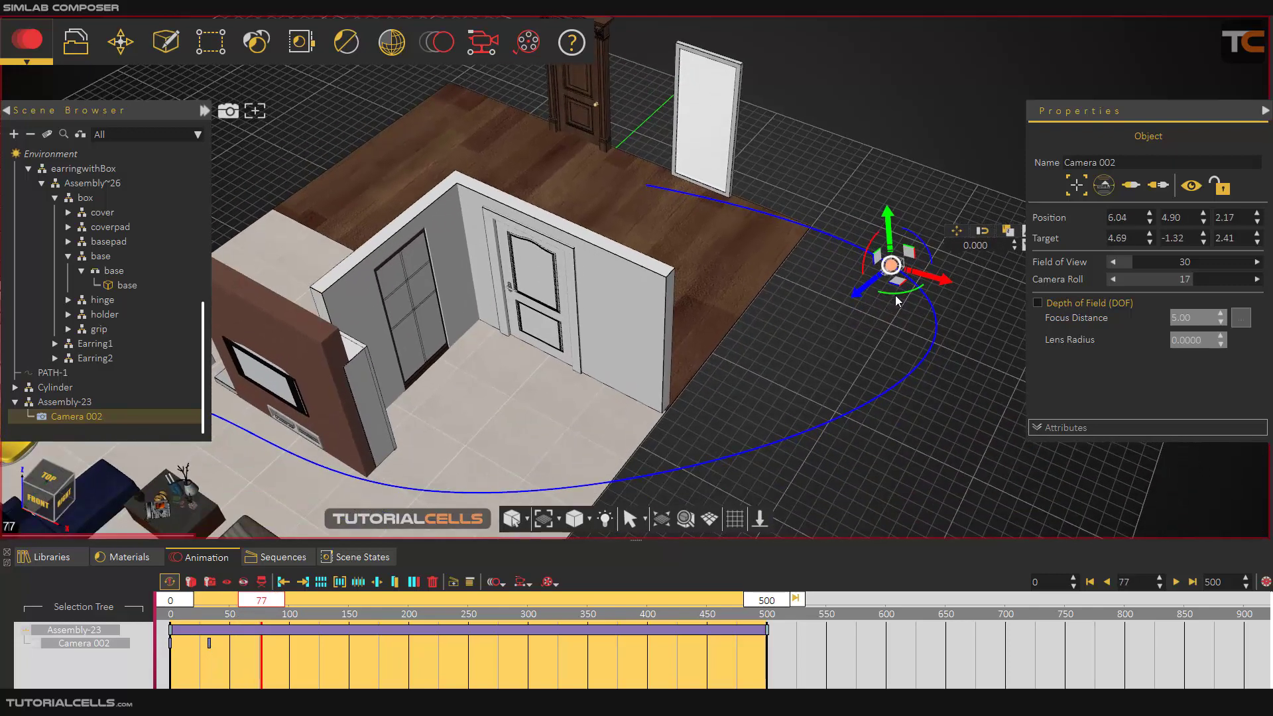
drag(896, 297, 879, 287)
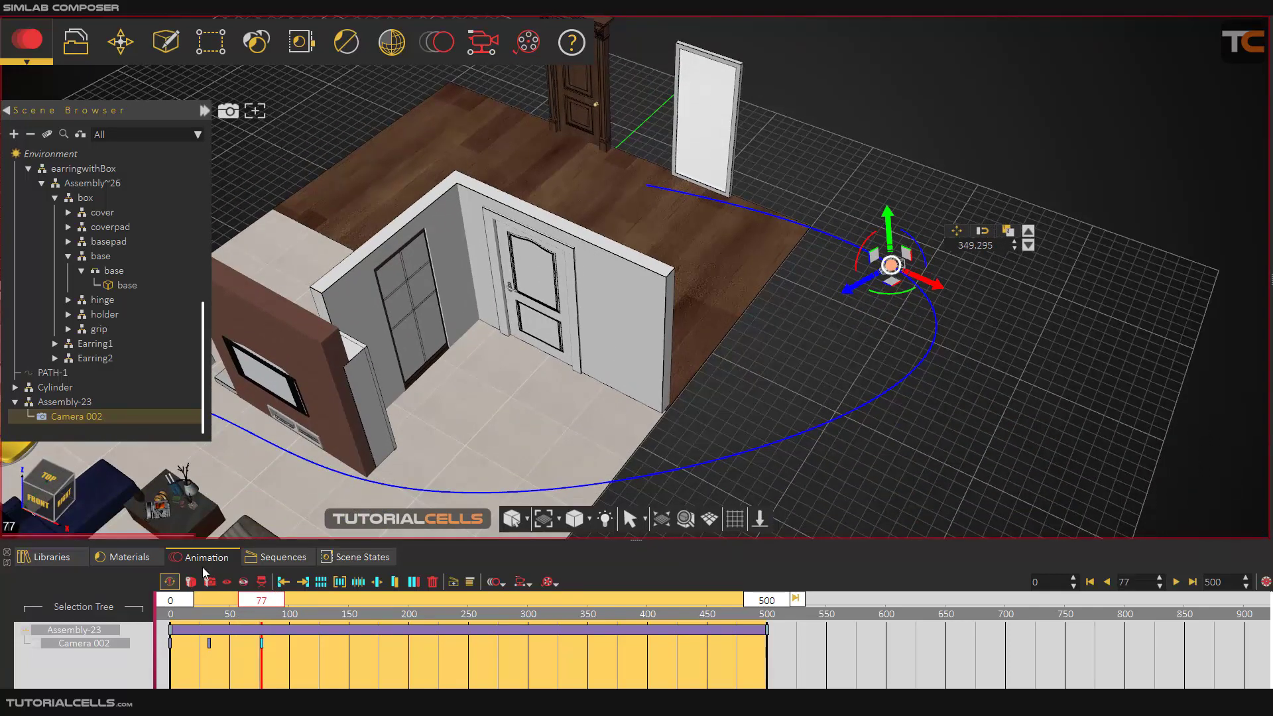
Keyframe Camera 002 with rotations of about 24.3° at frame 104 and about 28.1° at frame 129
drag(262, 606, 294, 606)
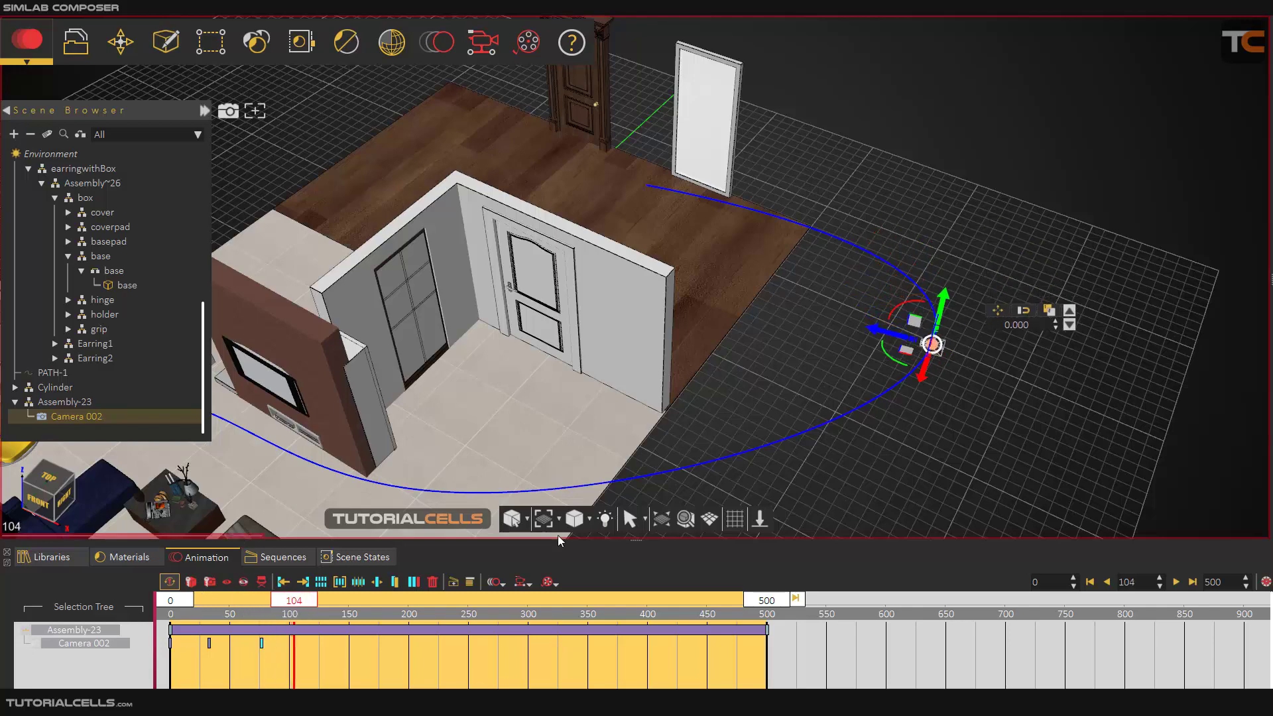
drag(893, 361, 905, 376)
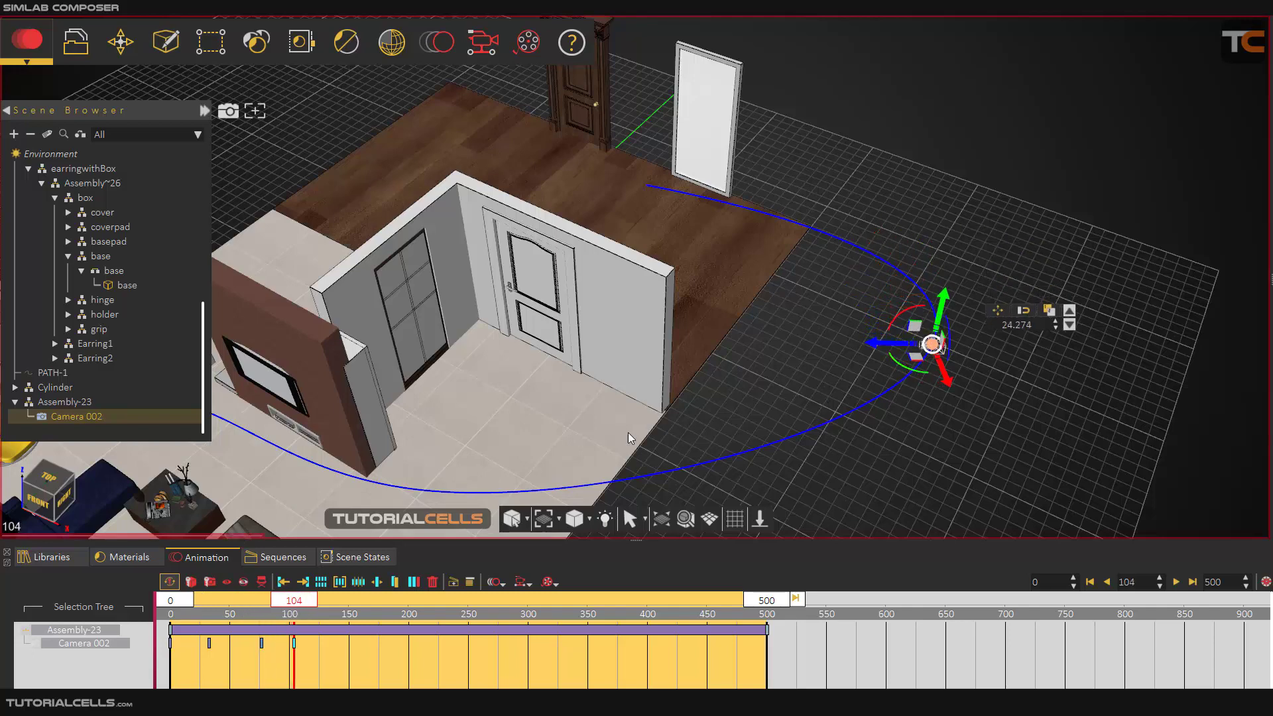
drag(296, 603, 324, 603)
drag(864, 468, 889, 435)
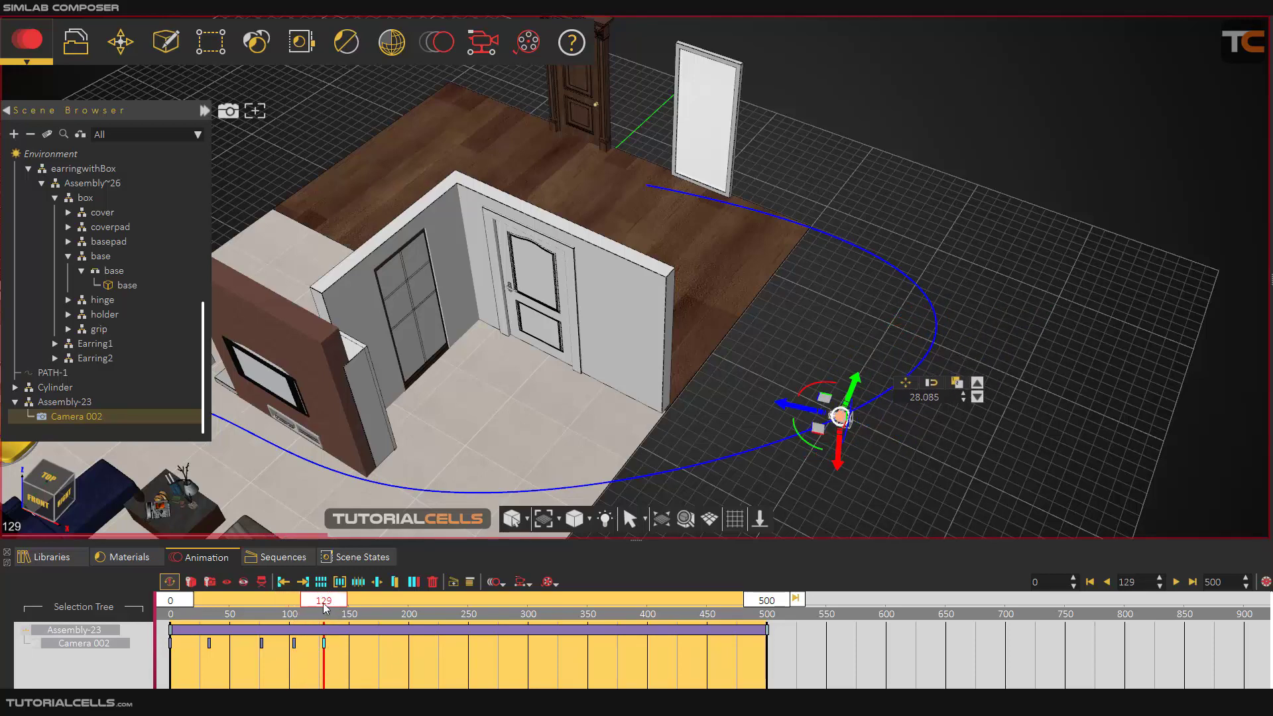
Keyframe Camera 002 at frame 172 by rotating it about -6.3° around its vertical axis
drag(324, 603, 376, 602)
middle_drag(512, 431, 579, 411)
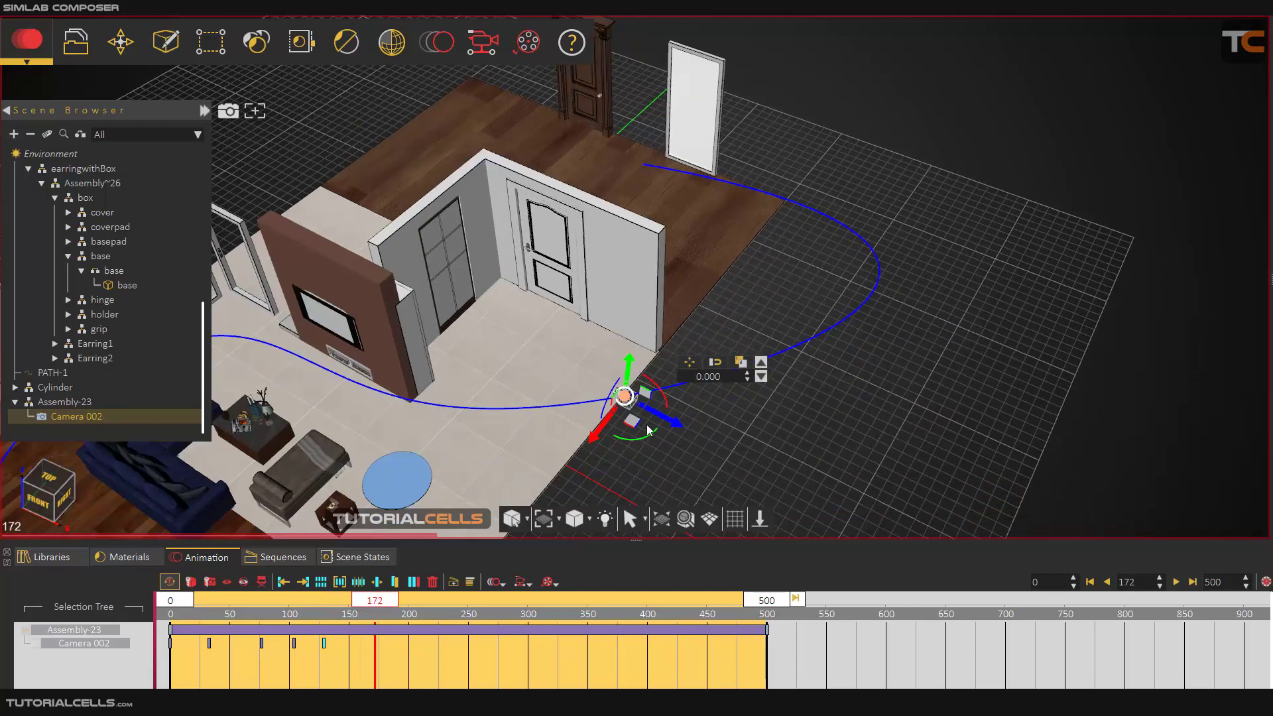
middle_drag(500, 466, 750, 389)
drag(710, 379, 709, 370)
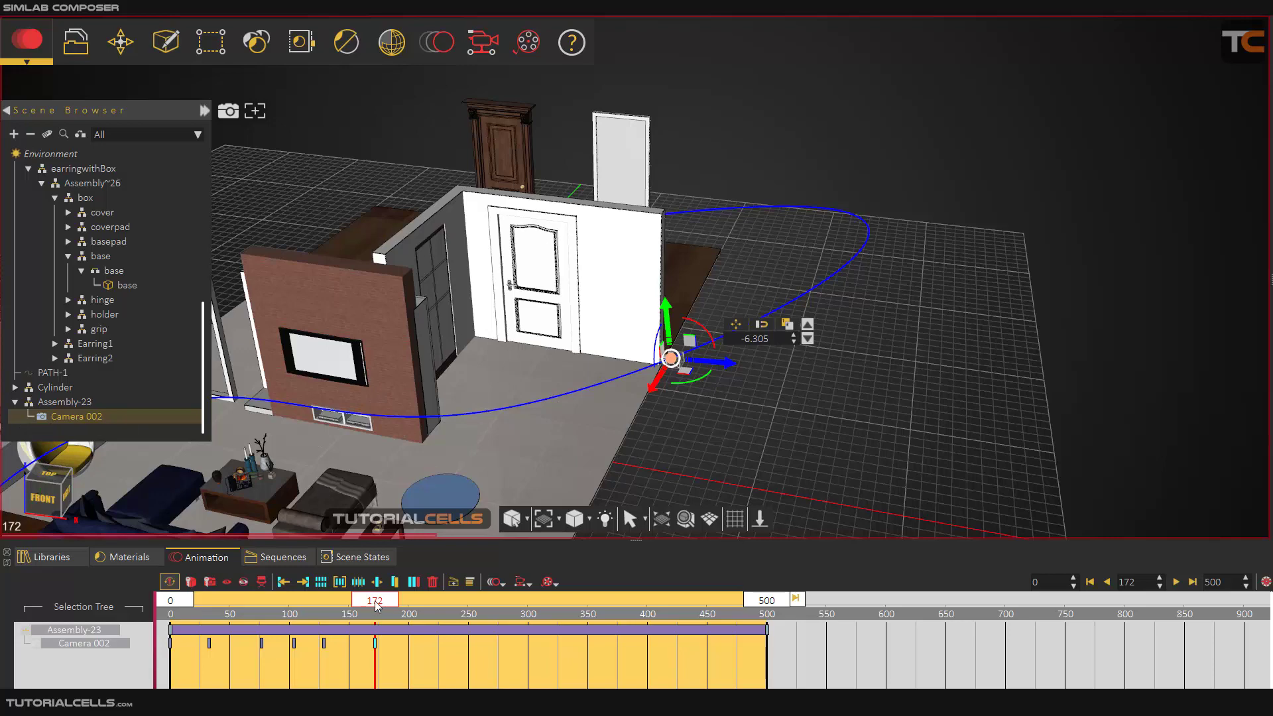
Keyframe Camera 002 at frame 182 by rotating it about 40.7° around its vertical axis
drag(375, 601, 387, 602)
middle_drag(536, 372, 609, 448)
drag(622, 450, 669, 418)
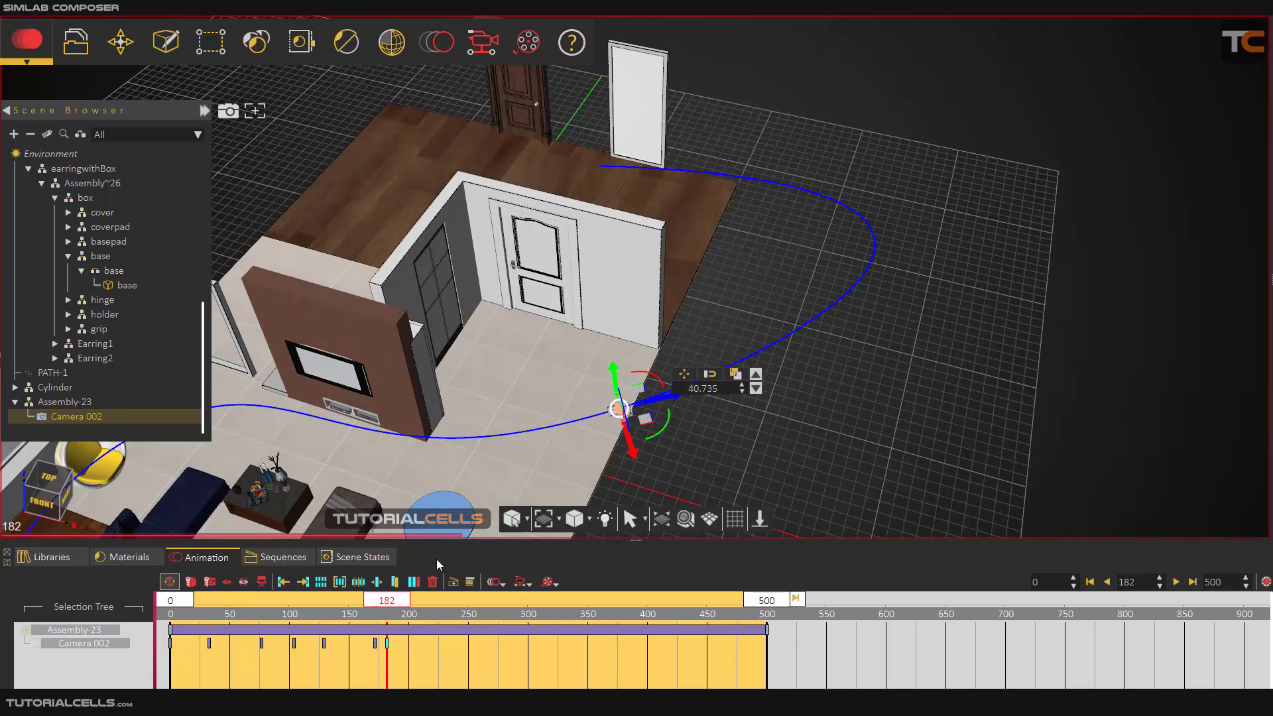
Move the animation to frame 212 and link the view to Camera 002 to check its aim
mouse_move(401, 601)
mouse_down()
mouse_move(463, 602)
mouse_move(422, 602)
mouse_up()
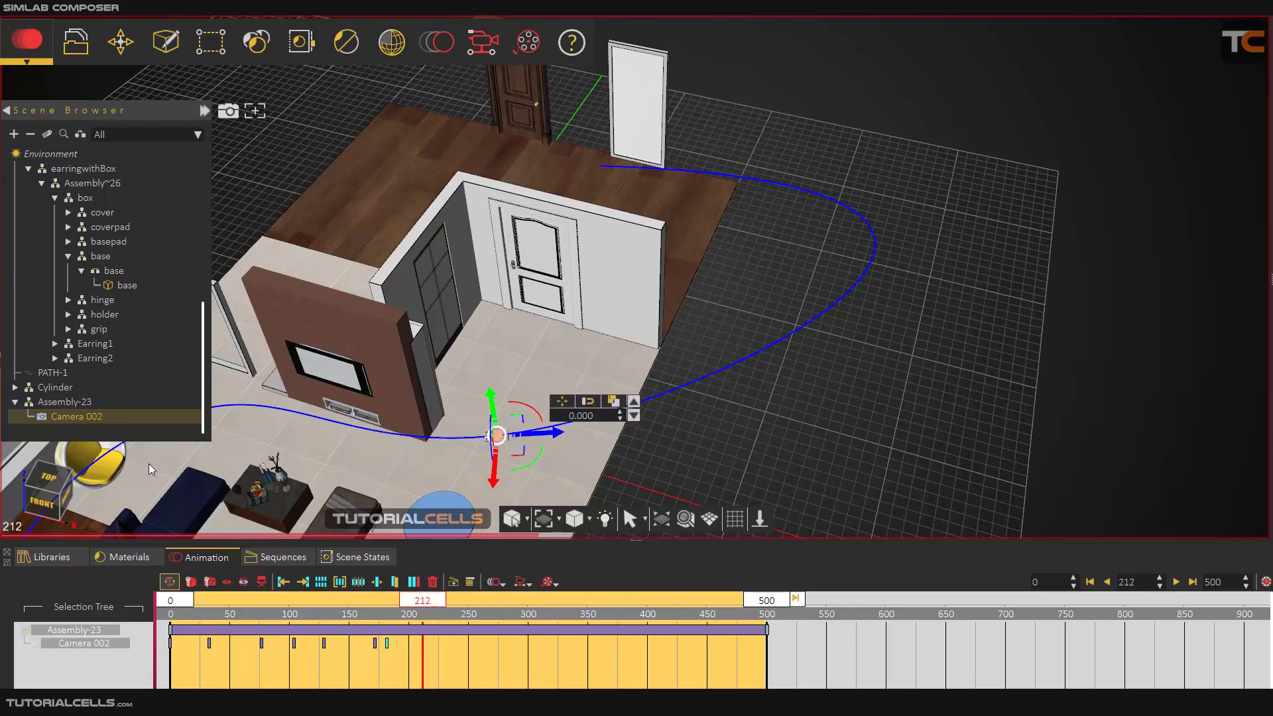
click(95, 417)
click(1131, 186)
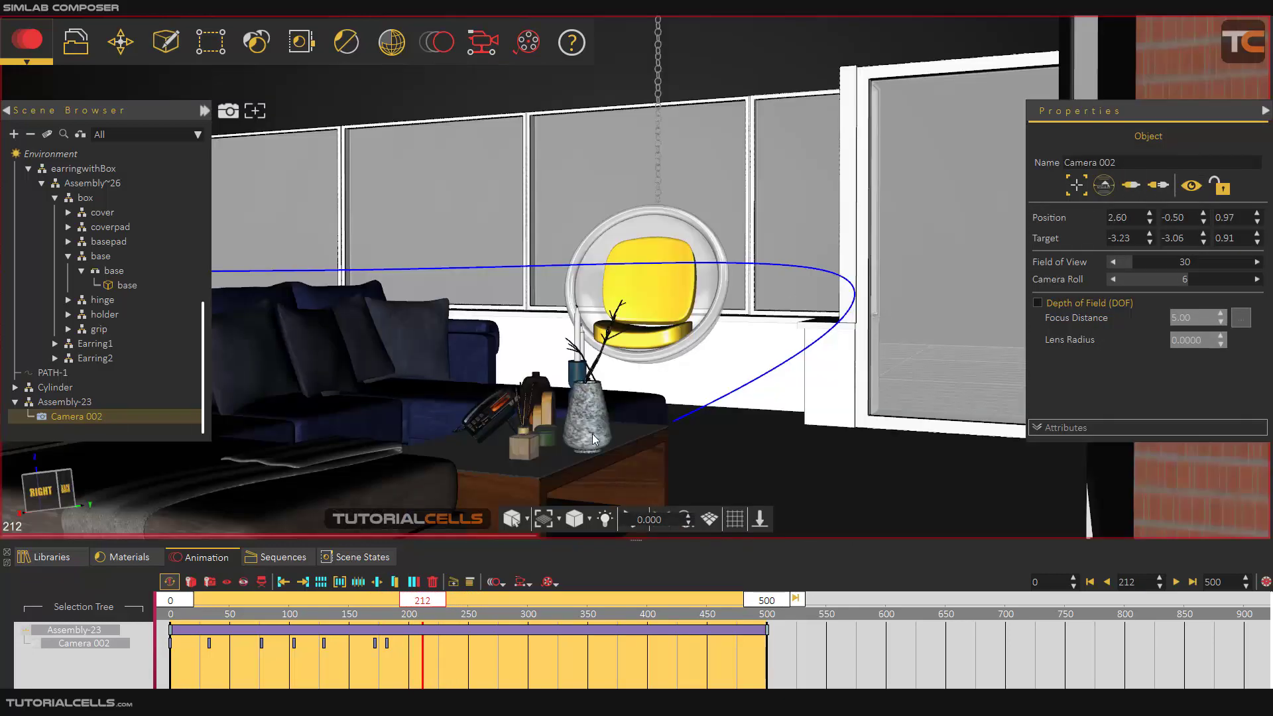
Play the animation from its beginning through Camera 002, stop it, and return the timeline to frame 0
mouse_move(417, 603)
mouse_down()
mouse_move(173, 601)
mouse_move(183, 602)
mouse_up()
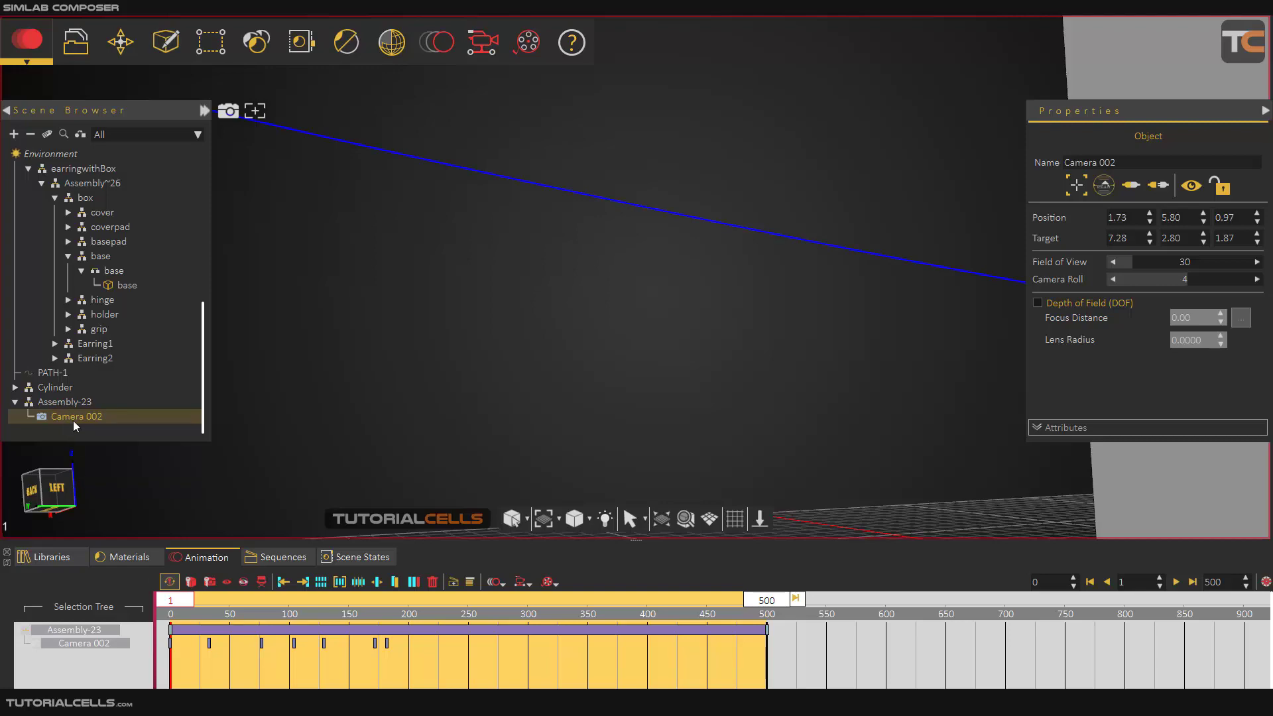
click(1175, 583)
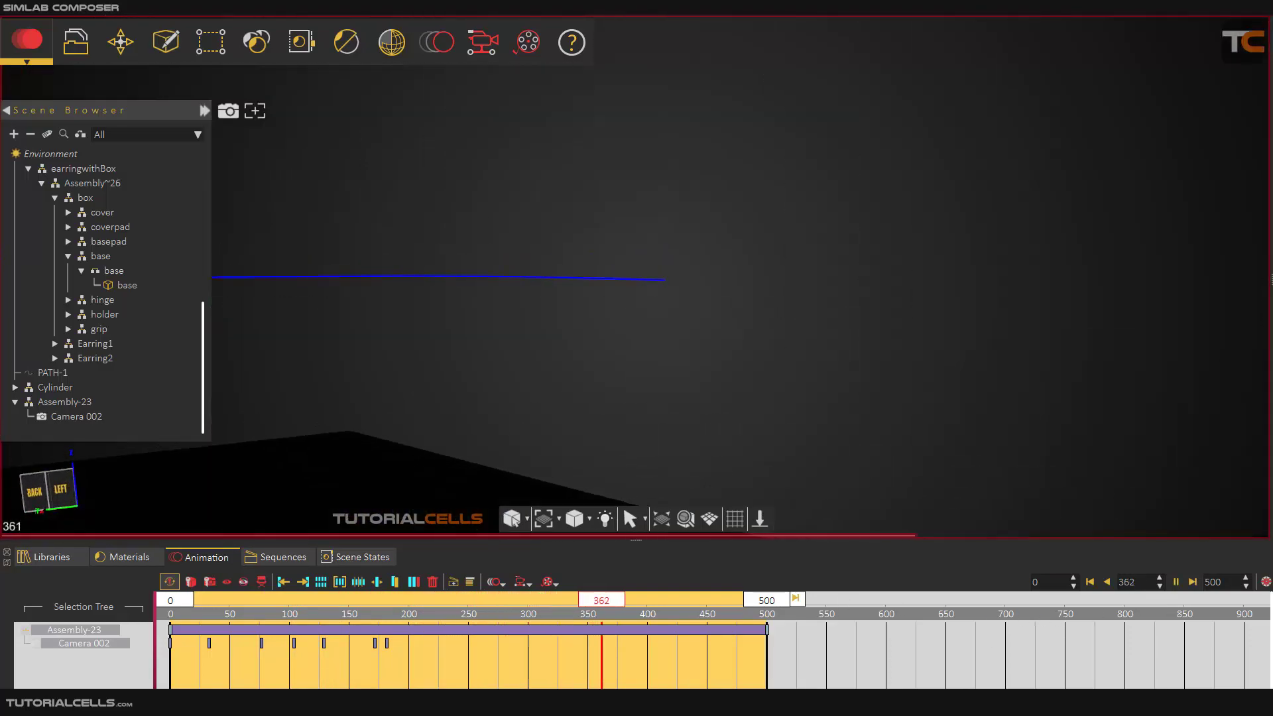
click(1178, 582)
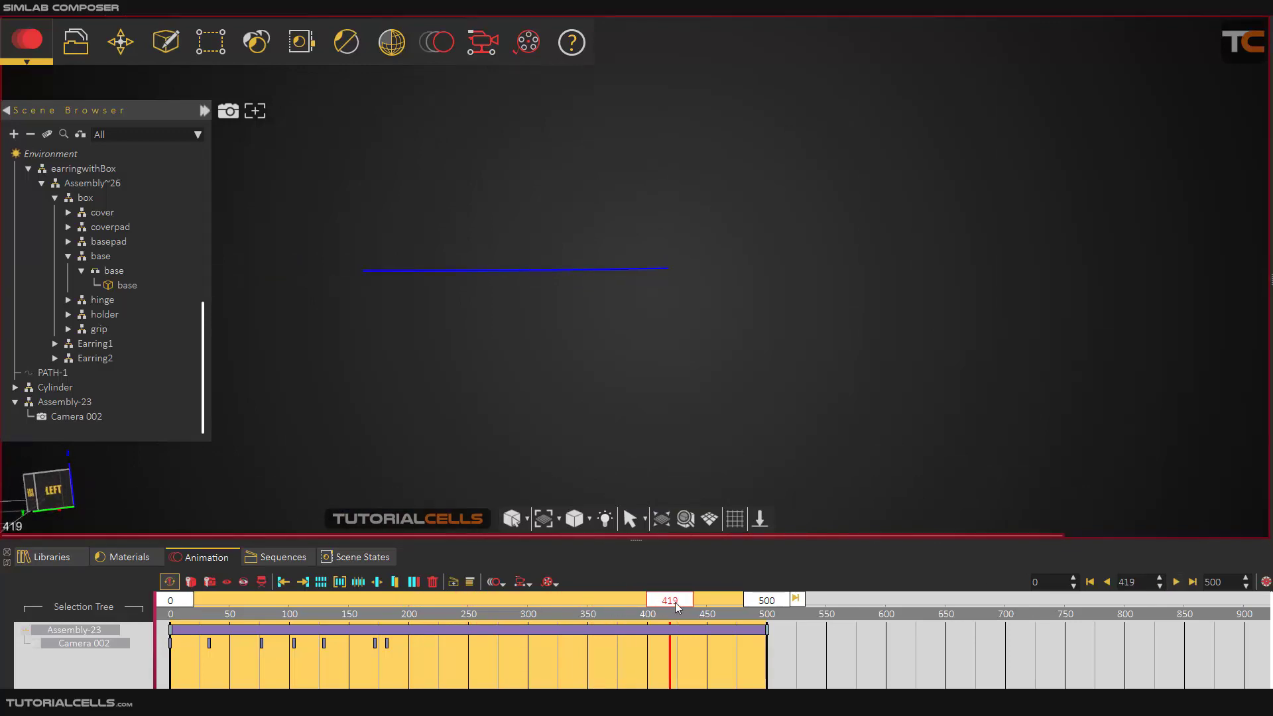
drag(675, 603, 138, 615)
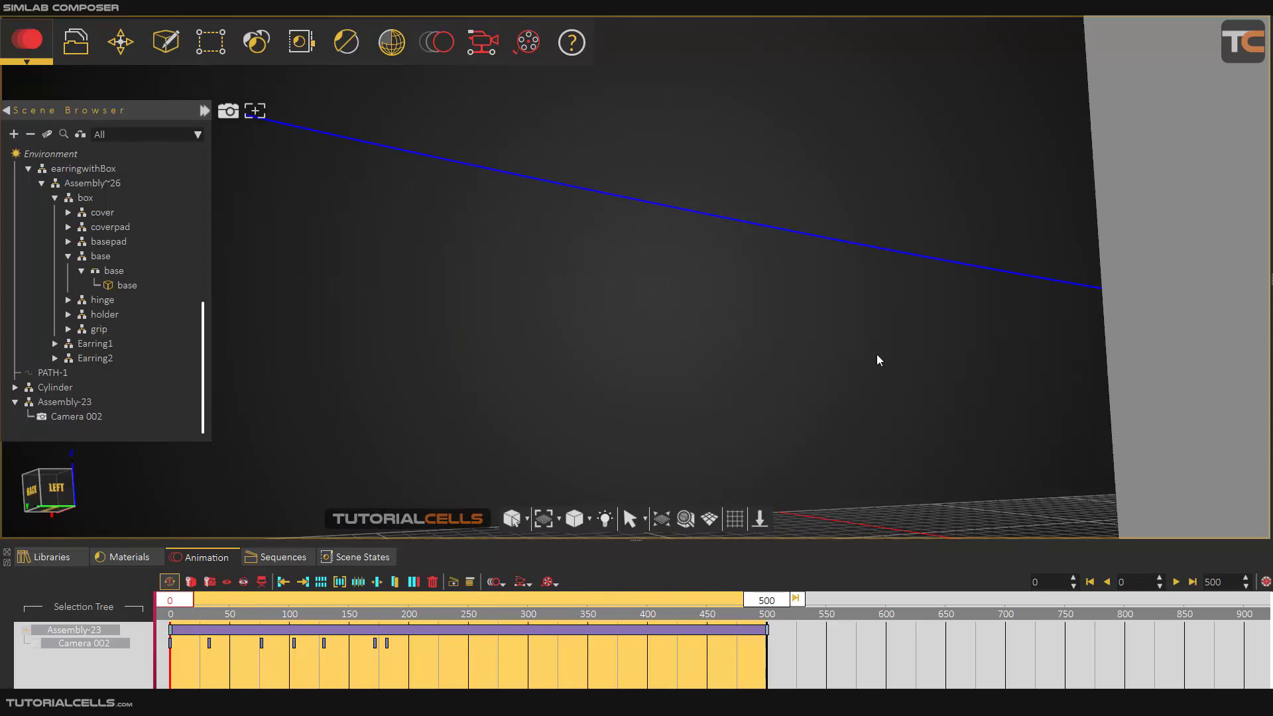
Unlink Camera 002 from the view and open the object animation options
click(69, 417)
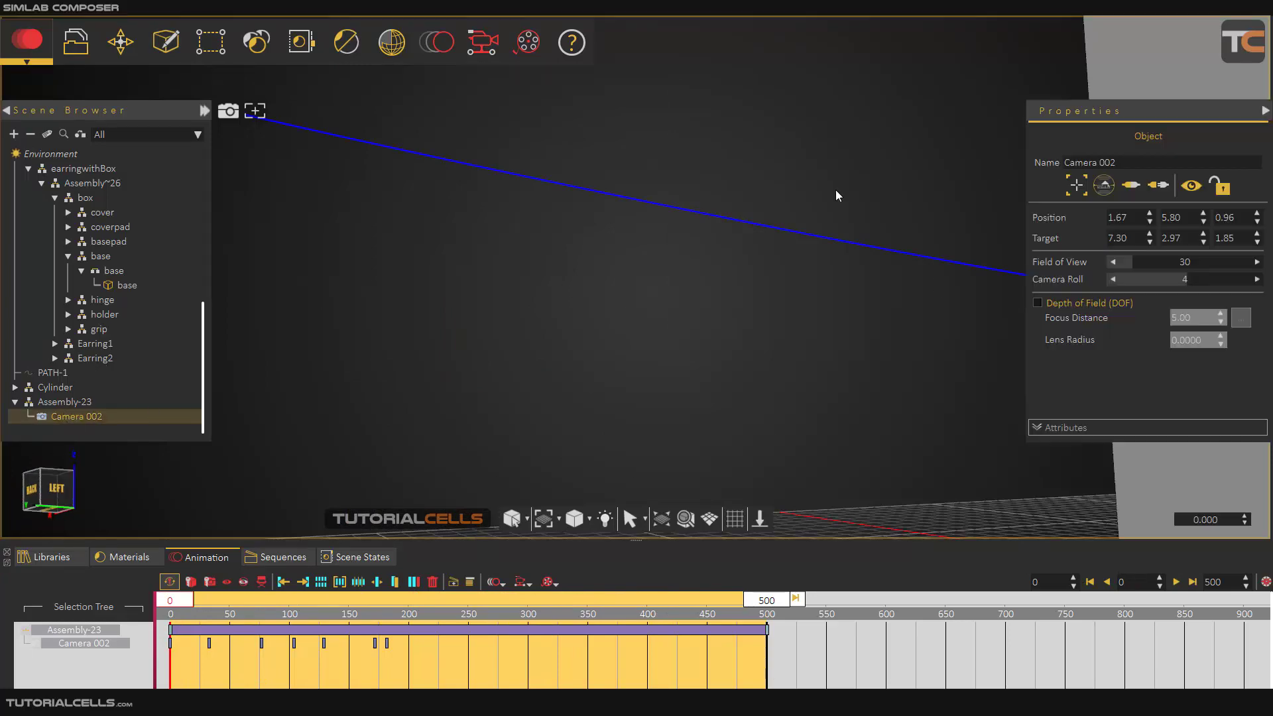
click(1191, 186)
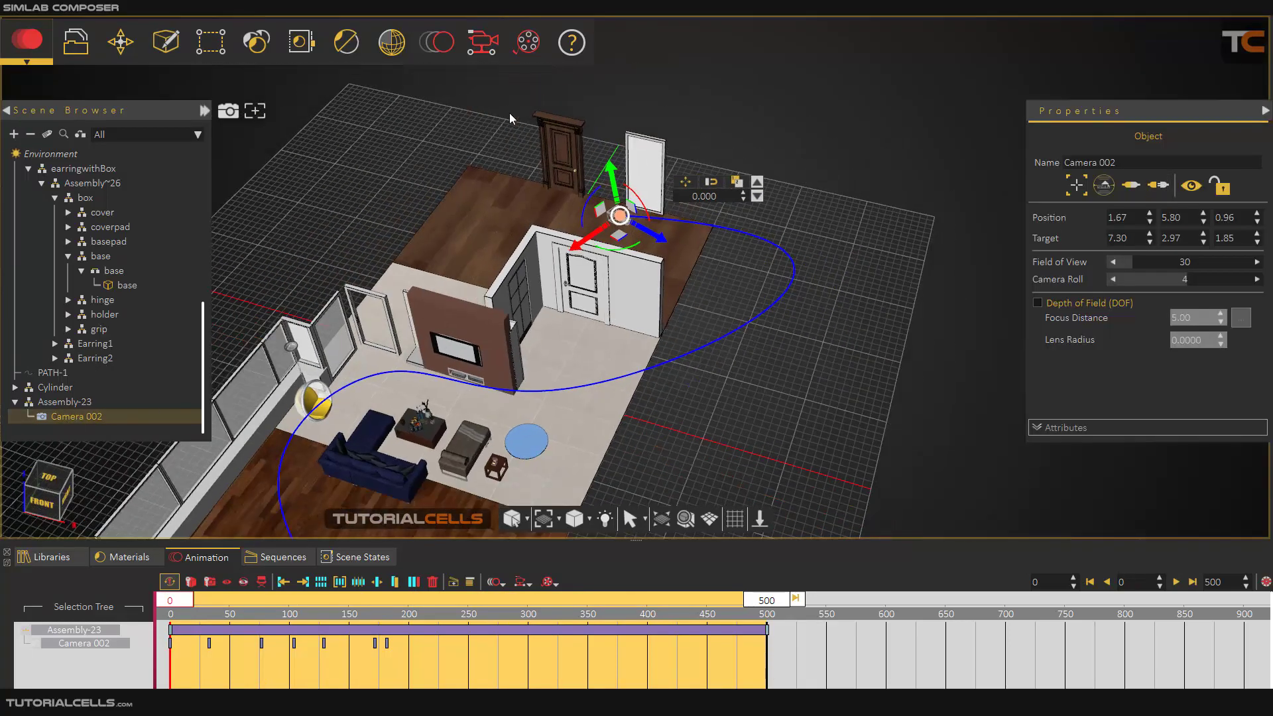
click(438, 54)
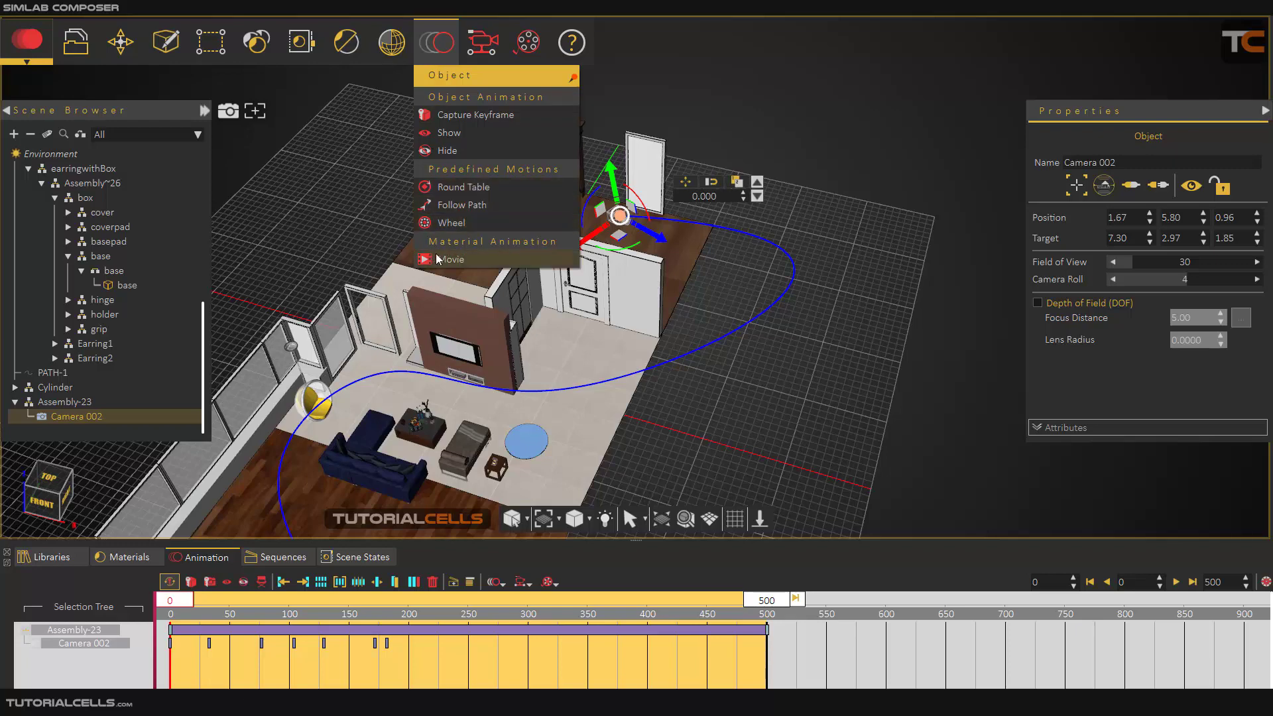